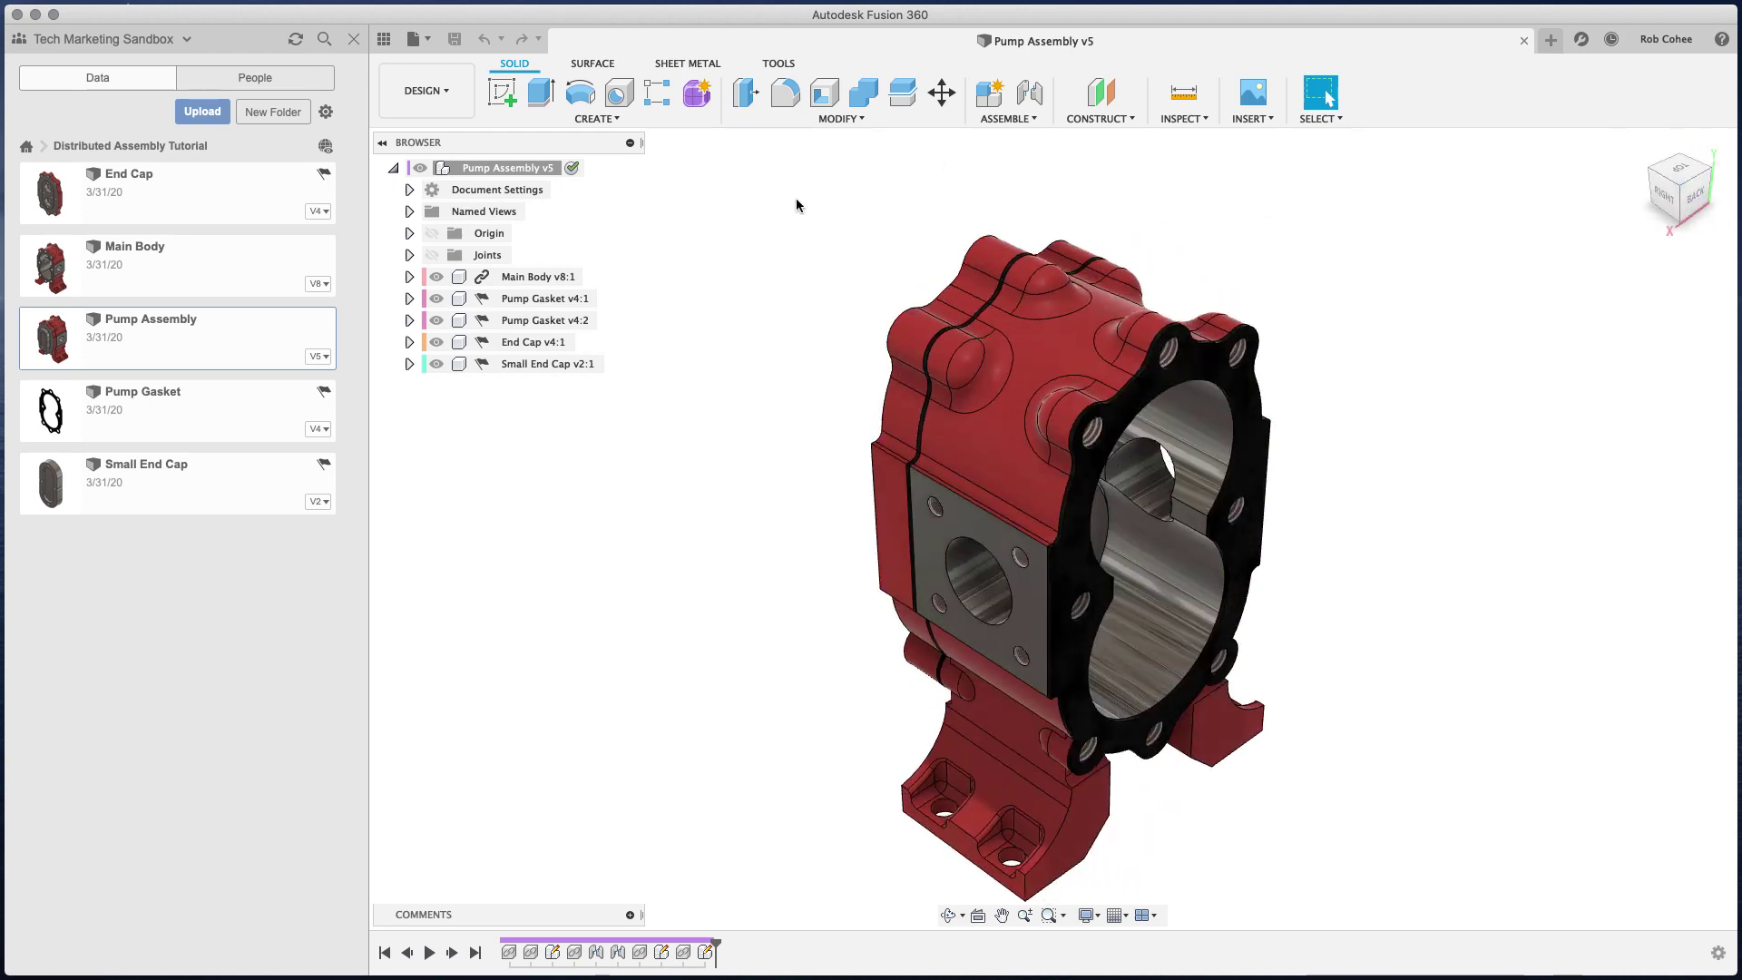
- Copy the End Cap design into Distributed Assembly Tutorial as End Cap (1)
{"action": "left_click", "coordinate": [205, 201]}
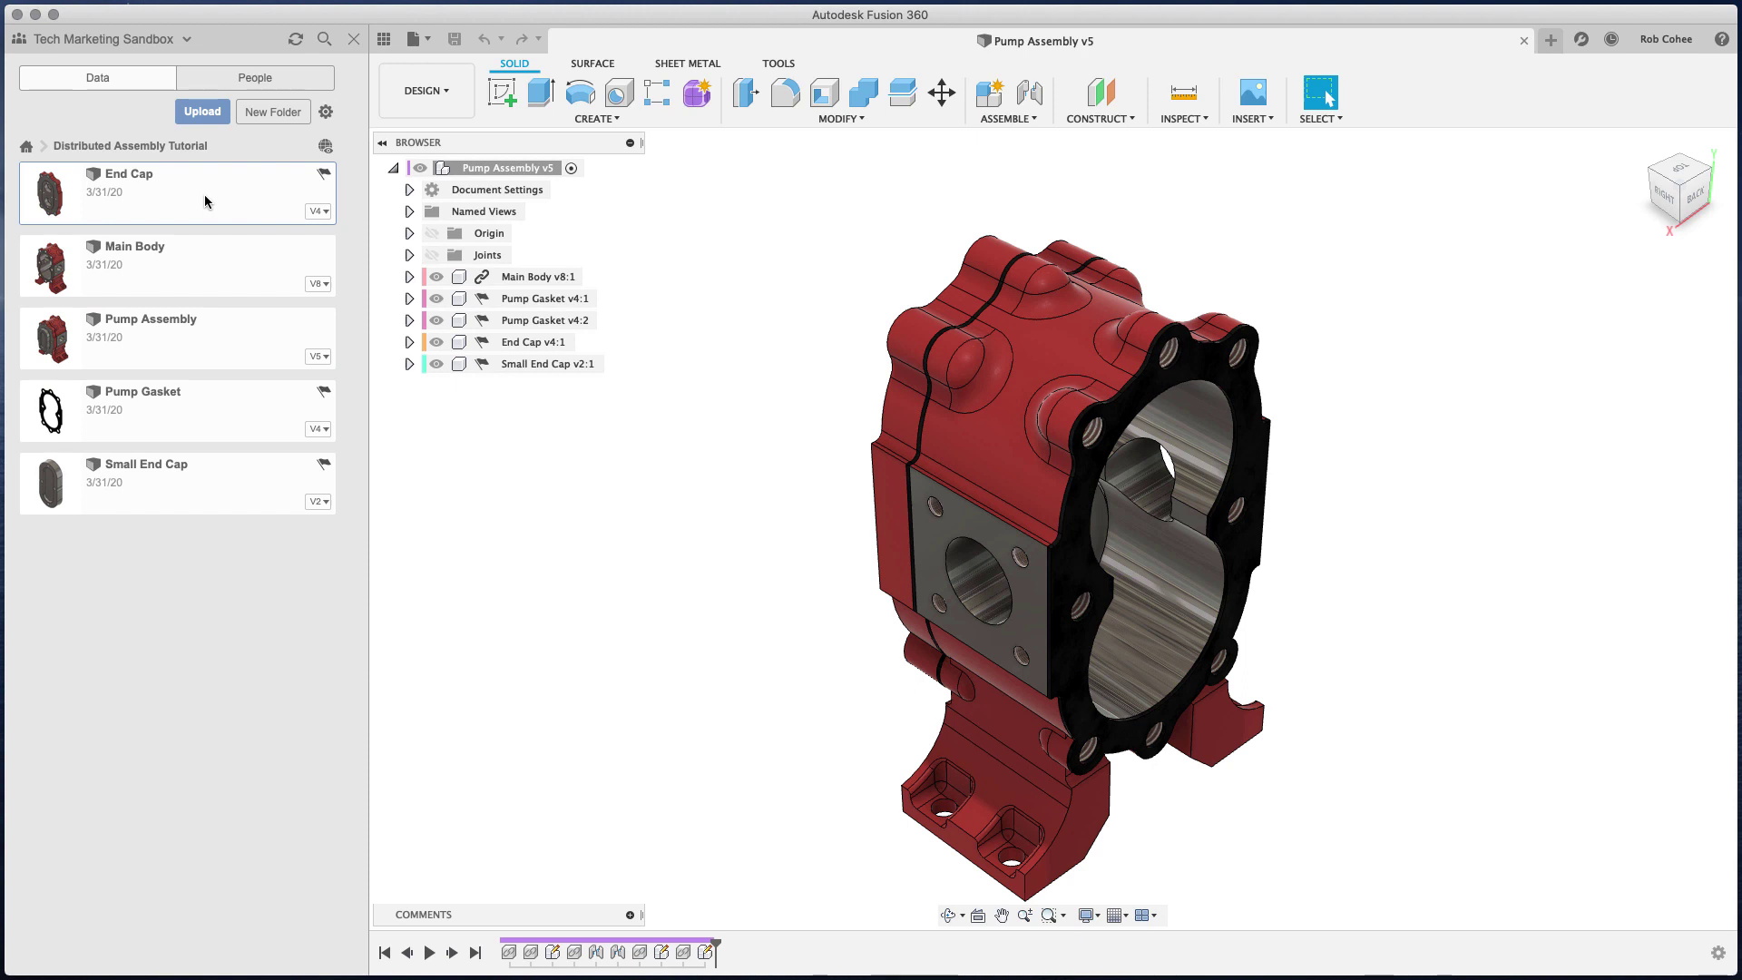
{"action": "right_click", "coordinate": [205, 201]}
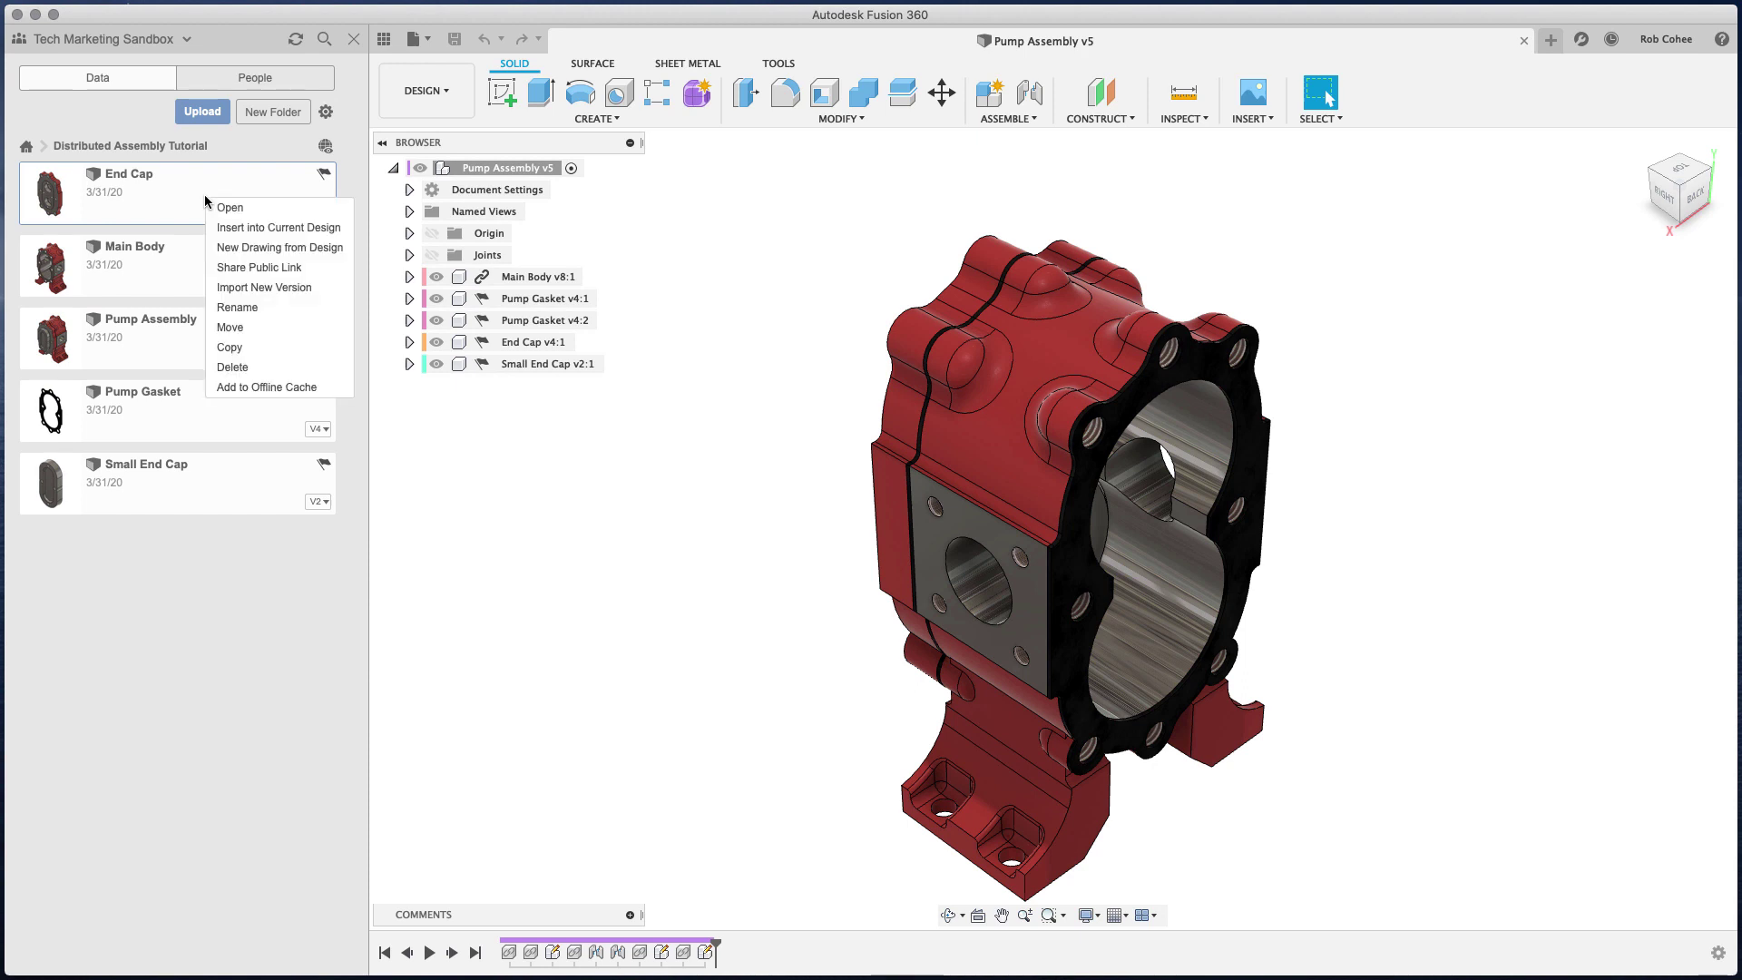
{"action": "left_click", "coordinate": [230, 348]}
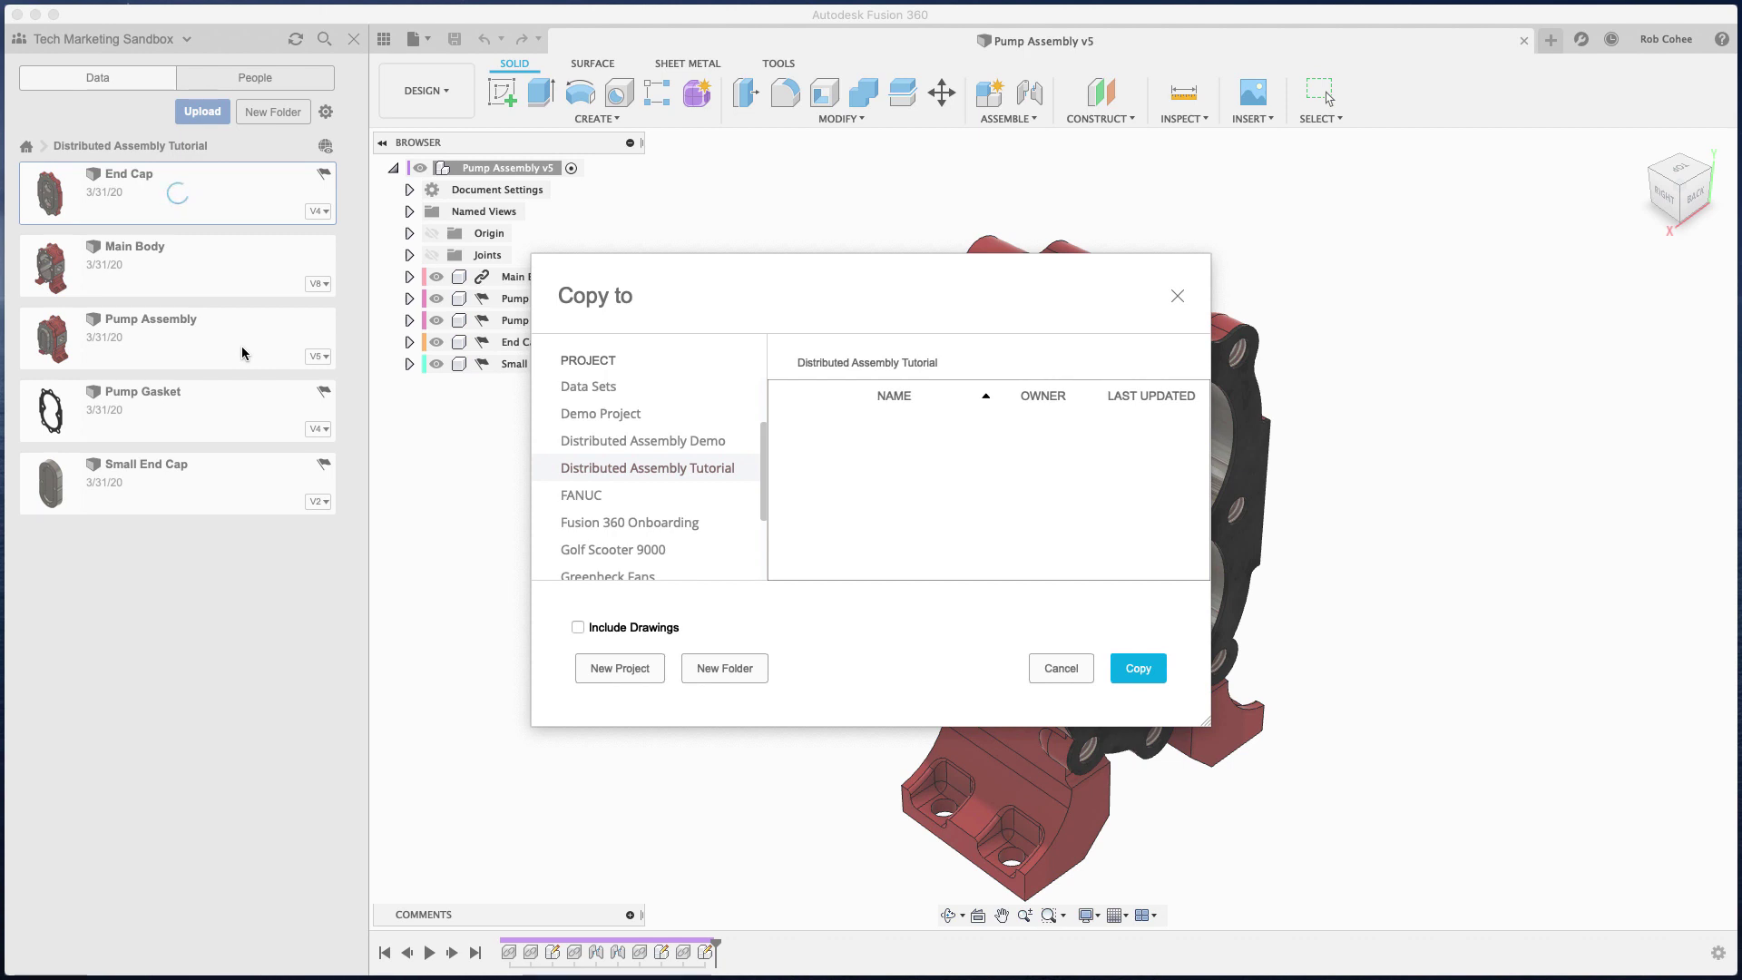
{"action": "left_click", "coordinate": [1135, 670]}
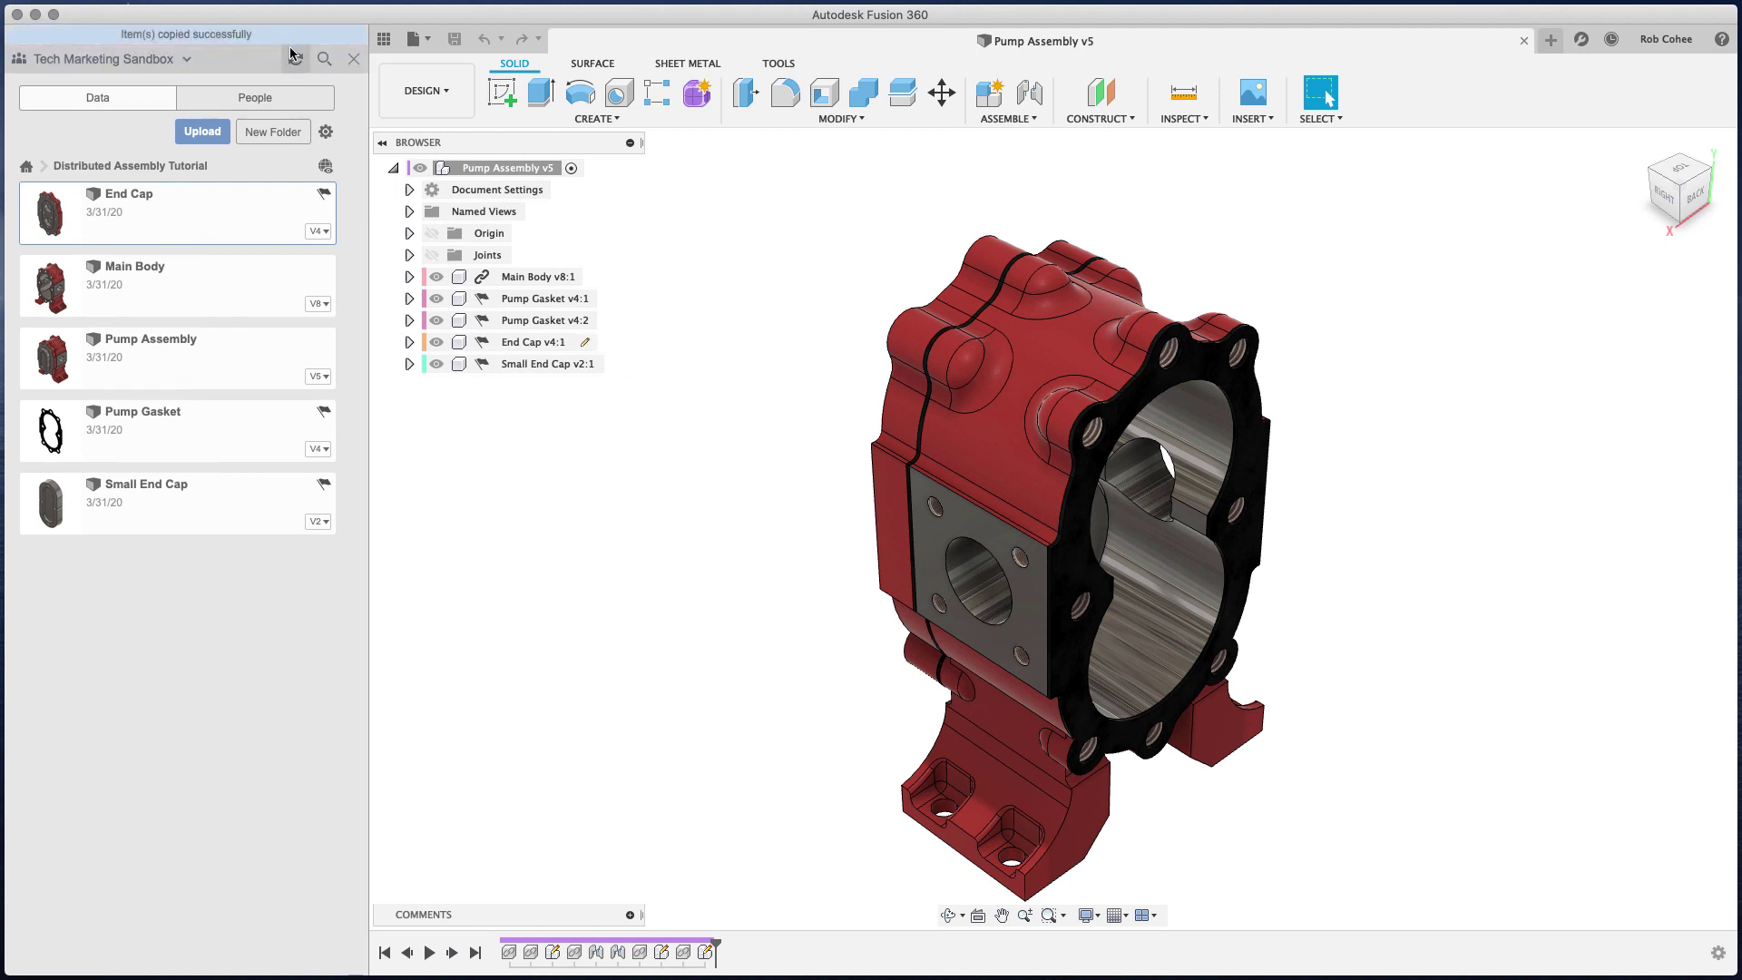
{"action": "left_click", "coordinate": [296, 58]}
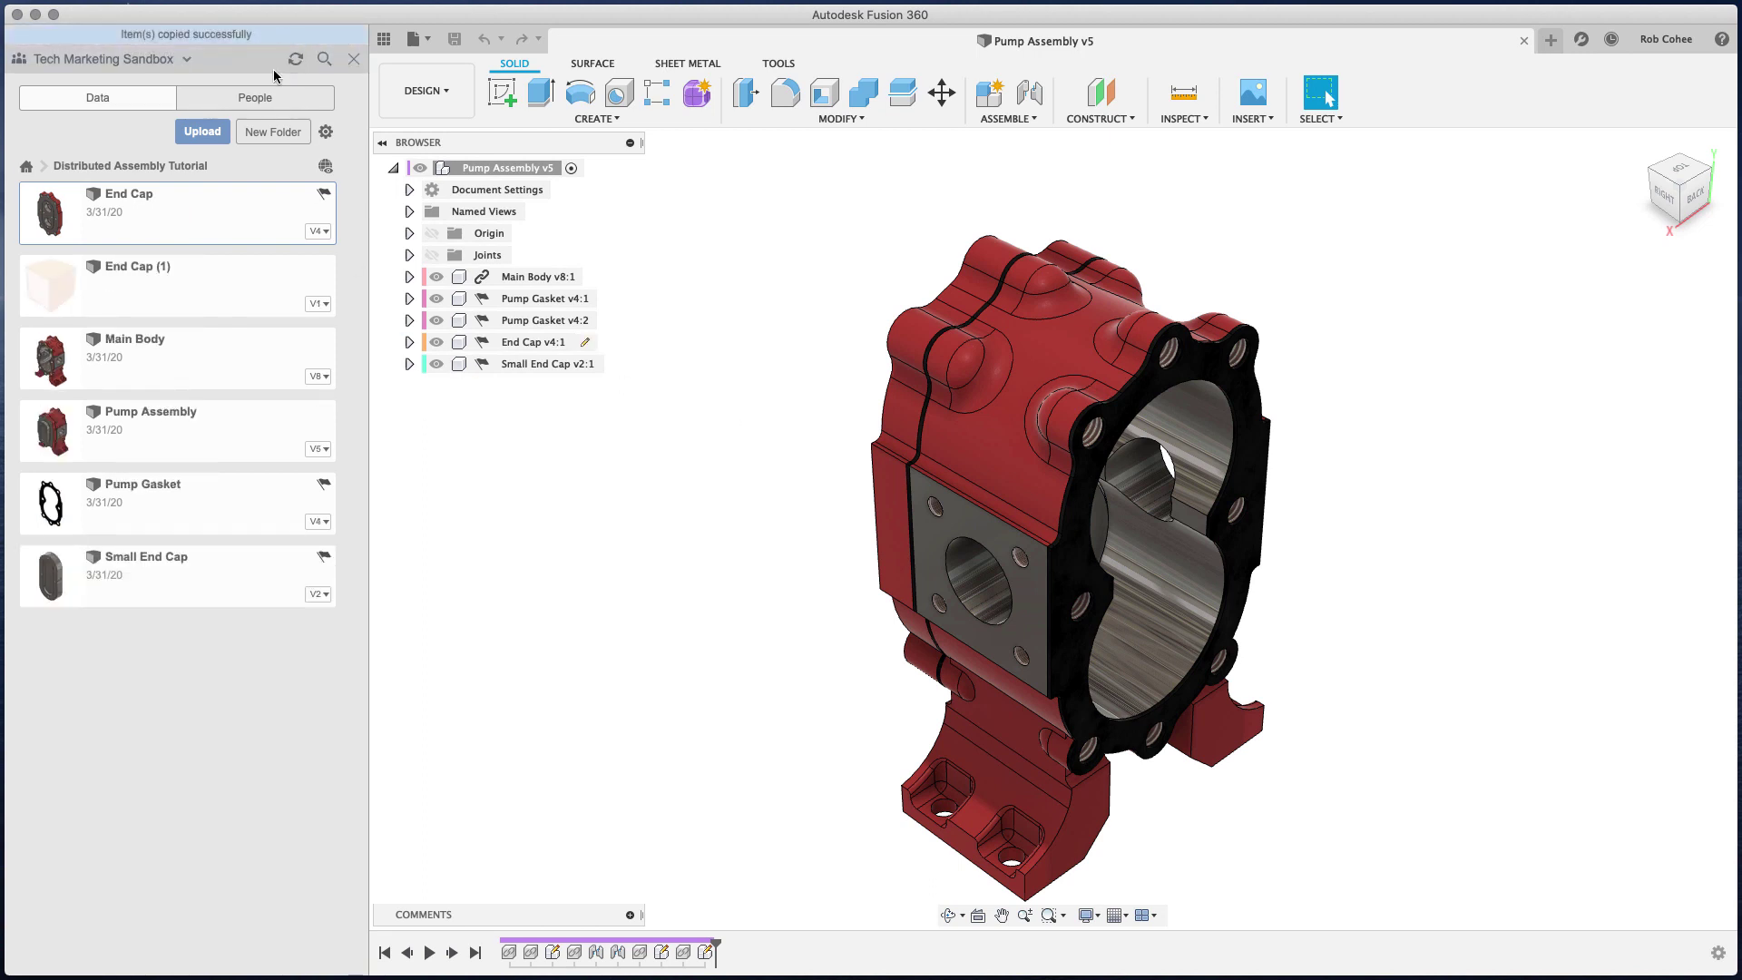
{"action": "left_click", "coordinate": [232, 285]}
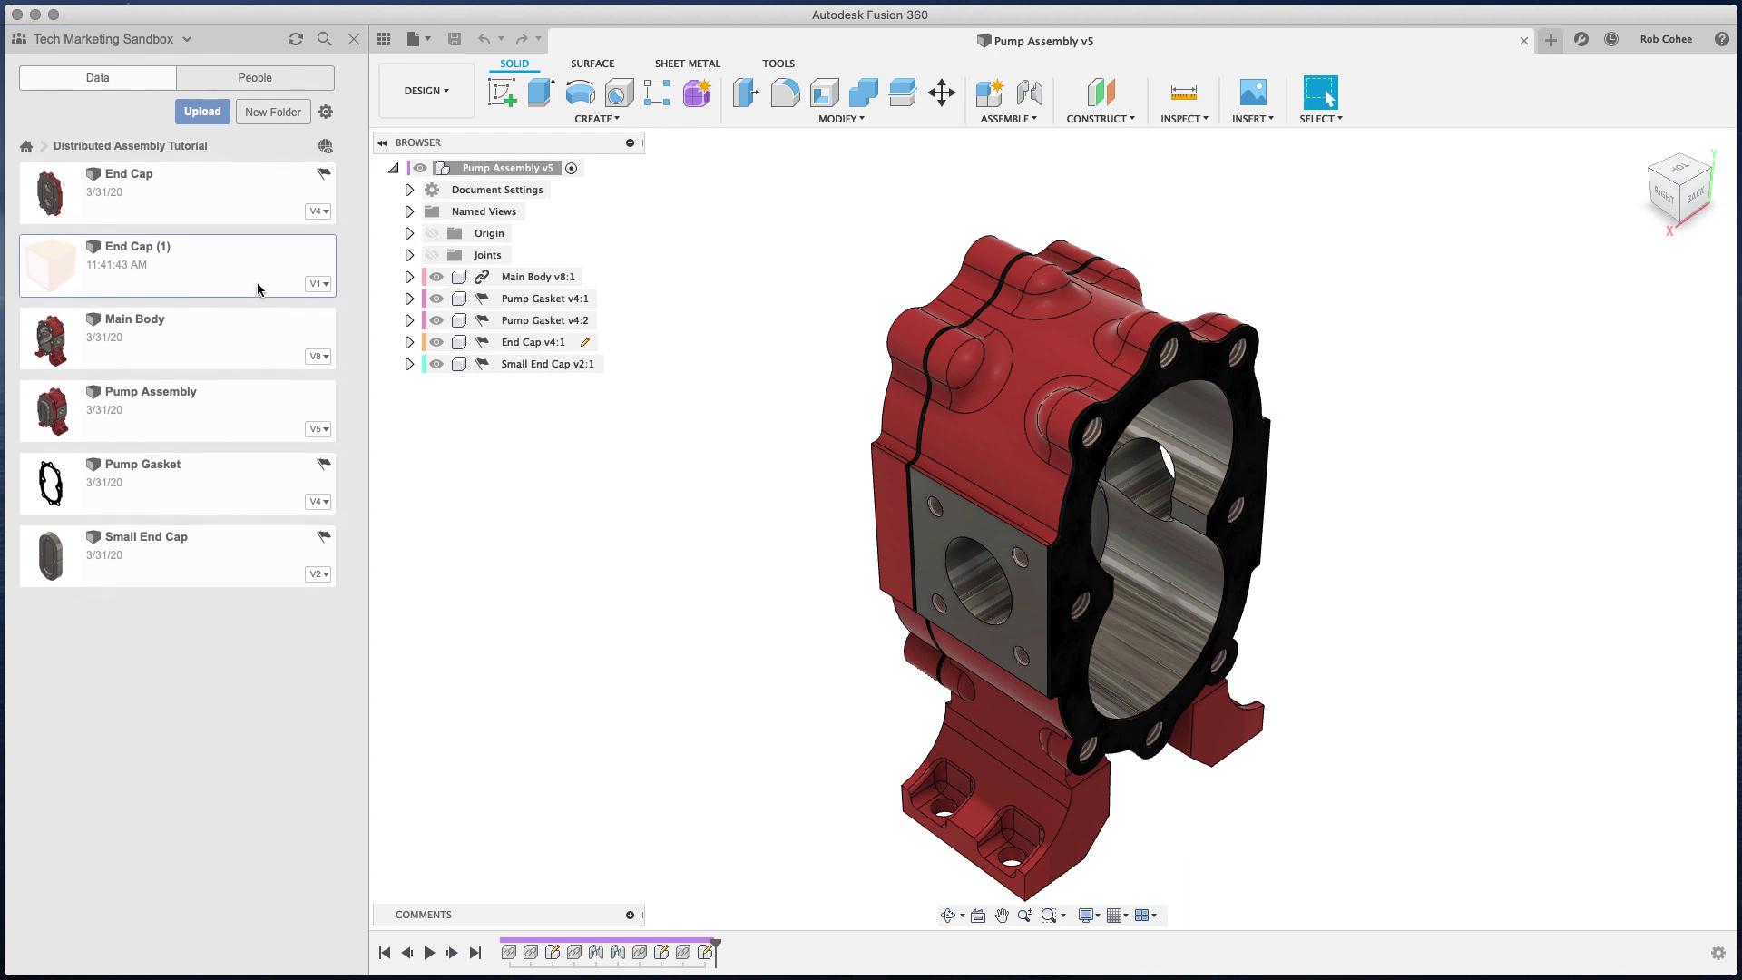
- Rename End Cap (1) to 'End Cap Pulley Side'
{"action": "right_click", "coordinate": [248, 277]}
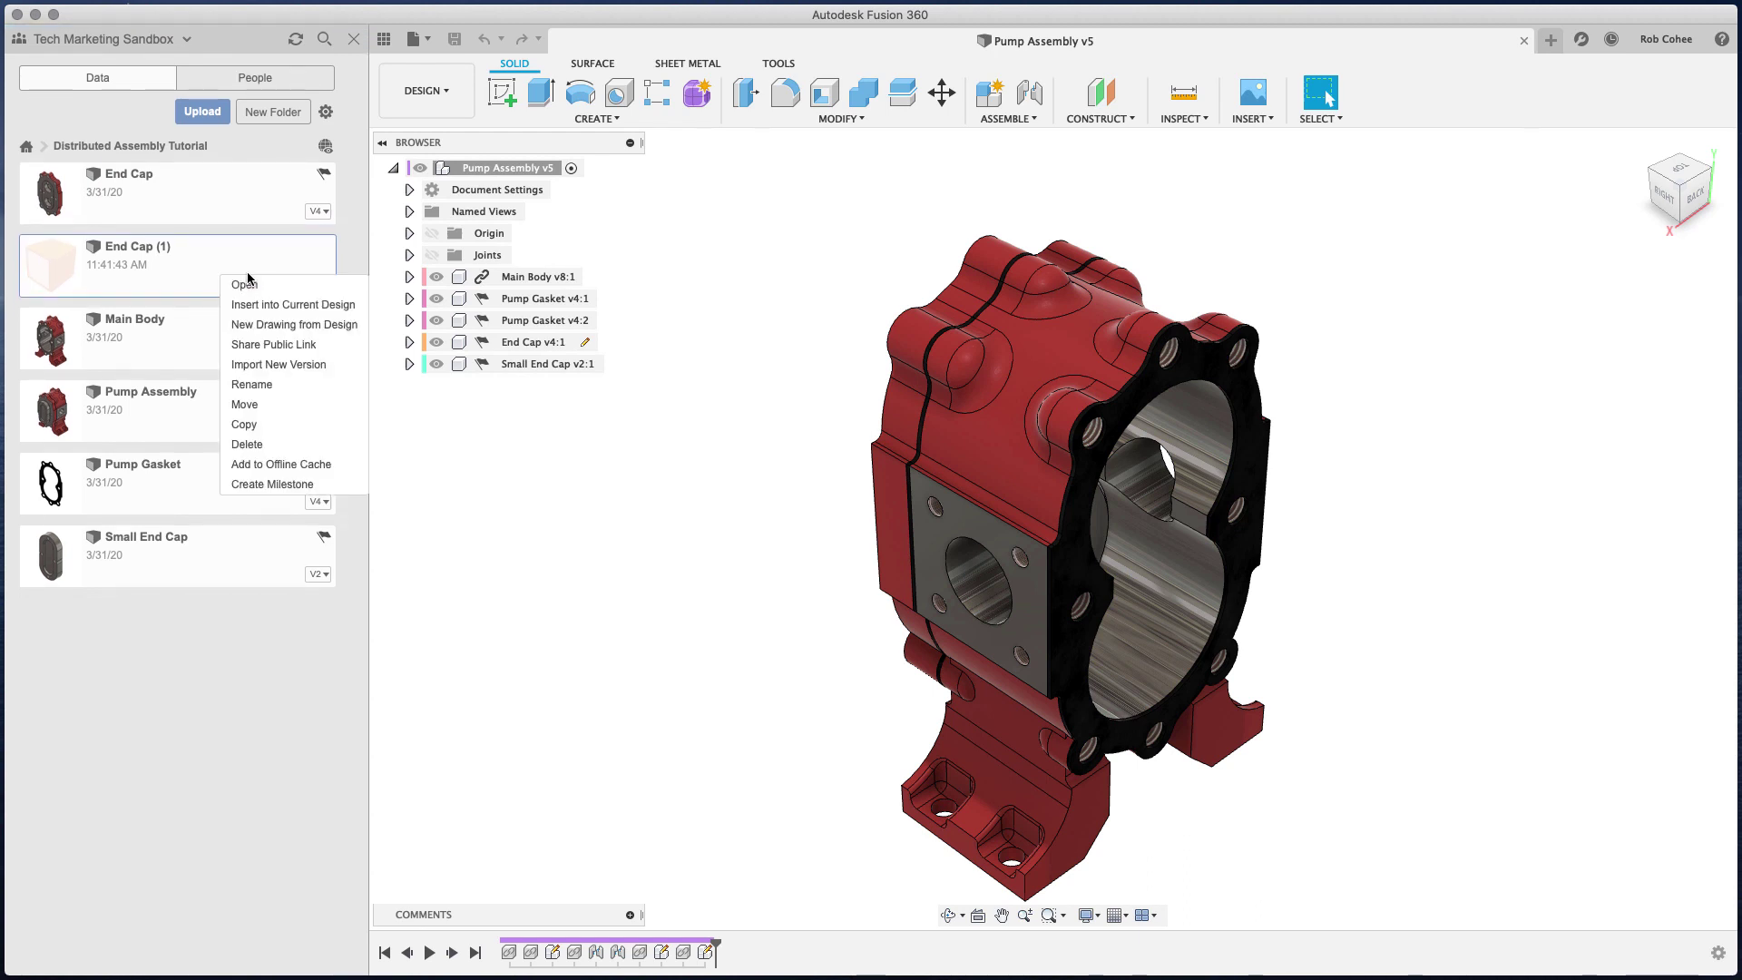
{"action": "left_click", "coordinate": [277, 384]}
{"action": "type", "text": "End Cap P"}
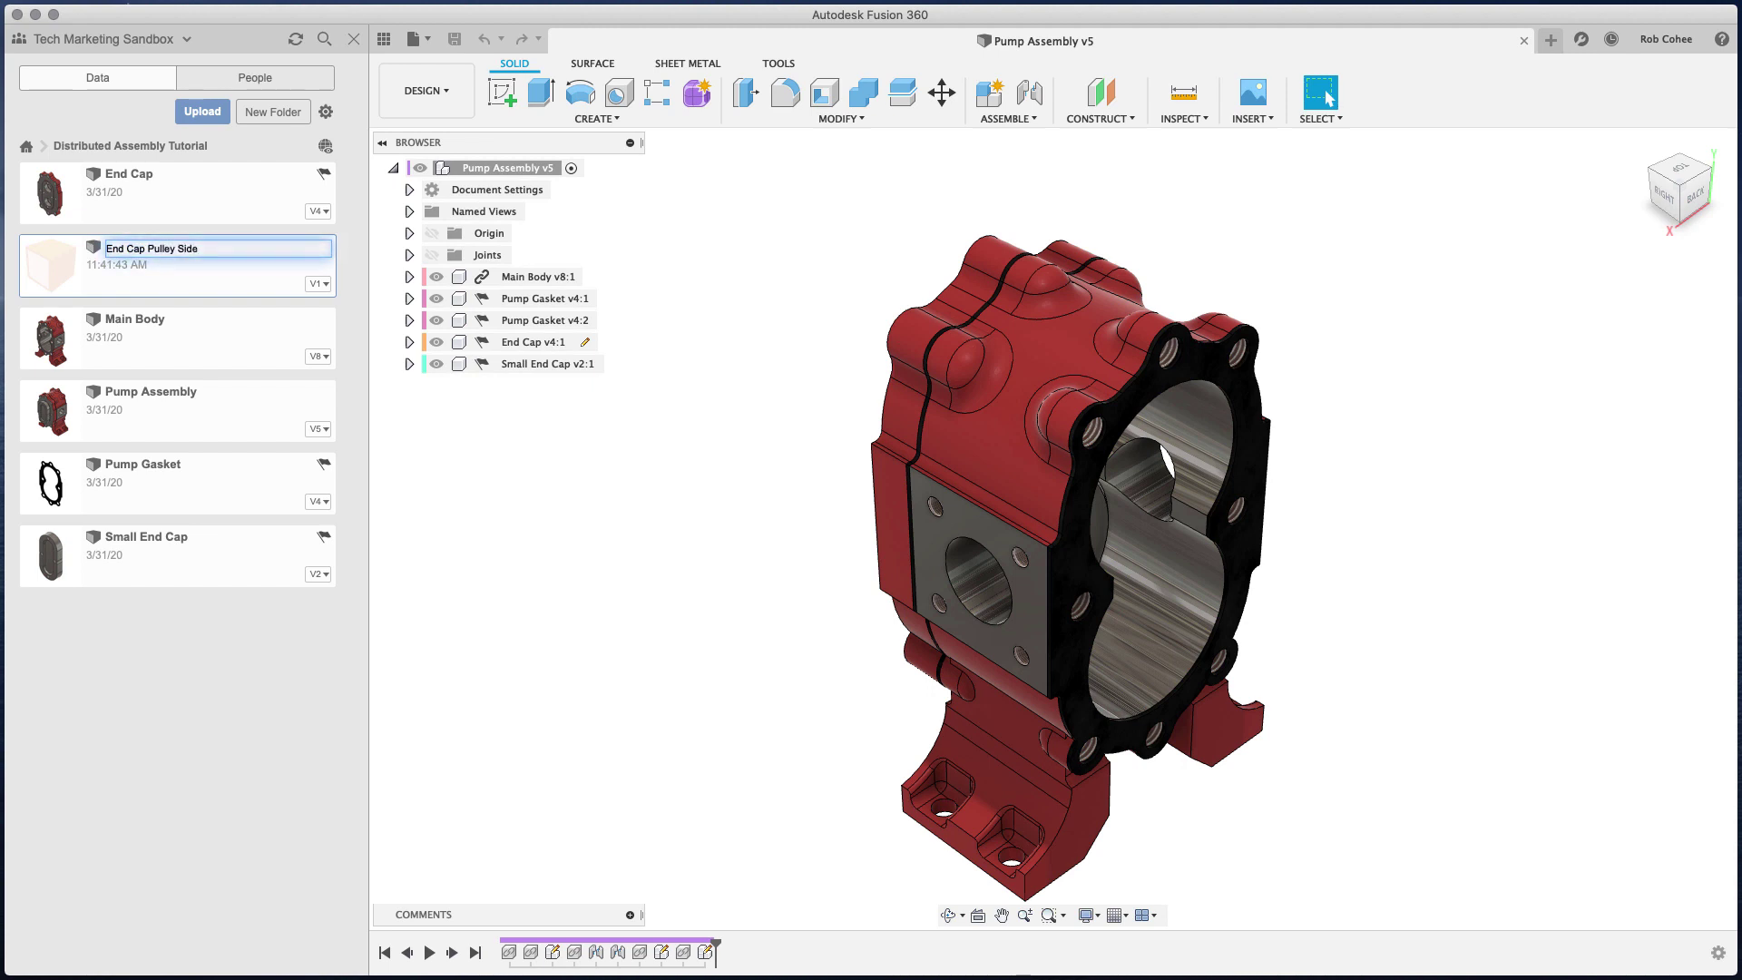
{"action": "type", "text": "ulley Side"}
{"action": "key", "text": "Return"}
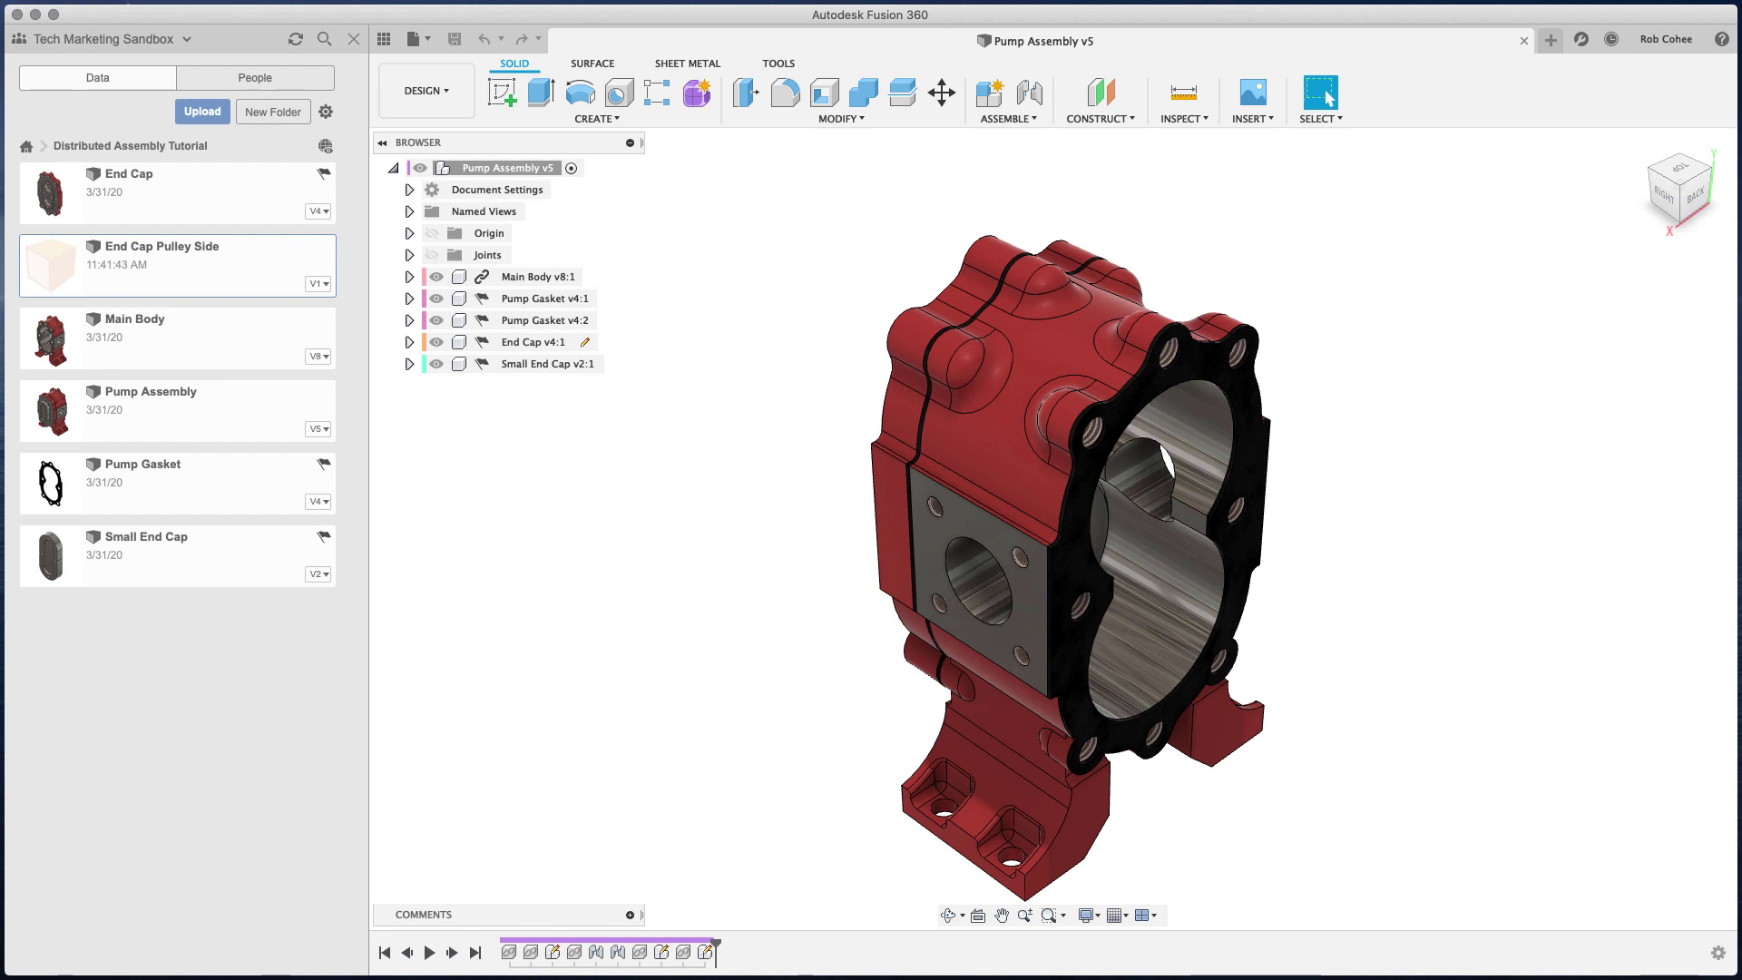
- Insert End Cap Pulley Side into Pump Assembly, offset -100 mm along Z
{"action": "right_click", "coordinate": [233, 260]}
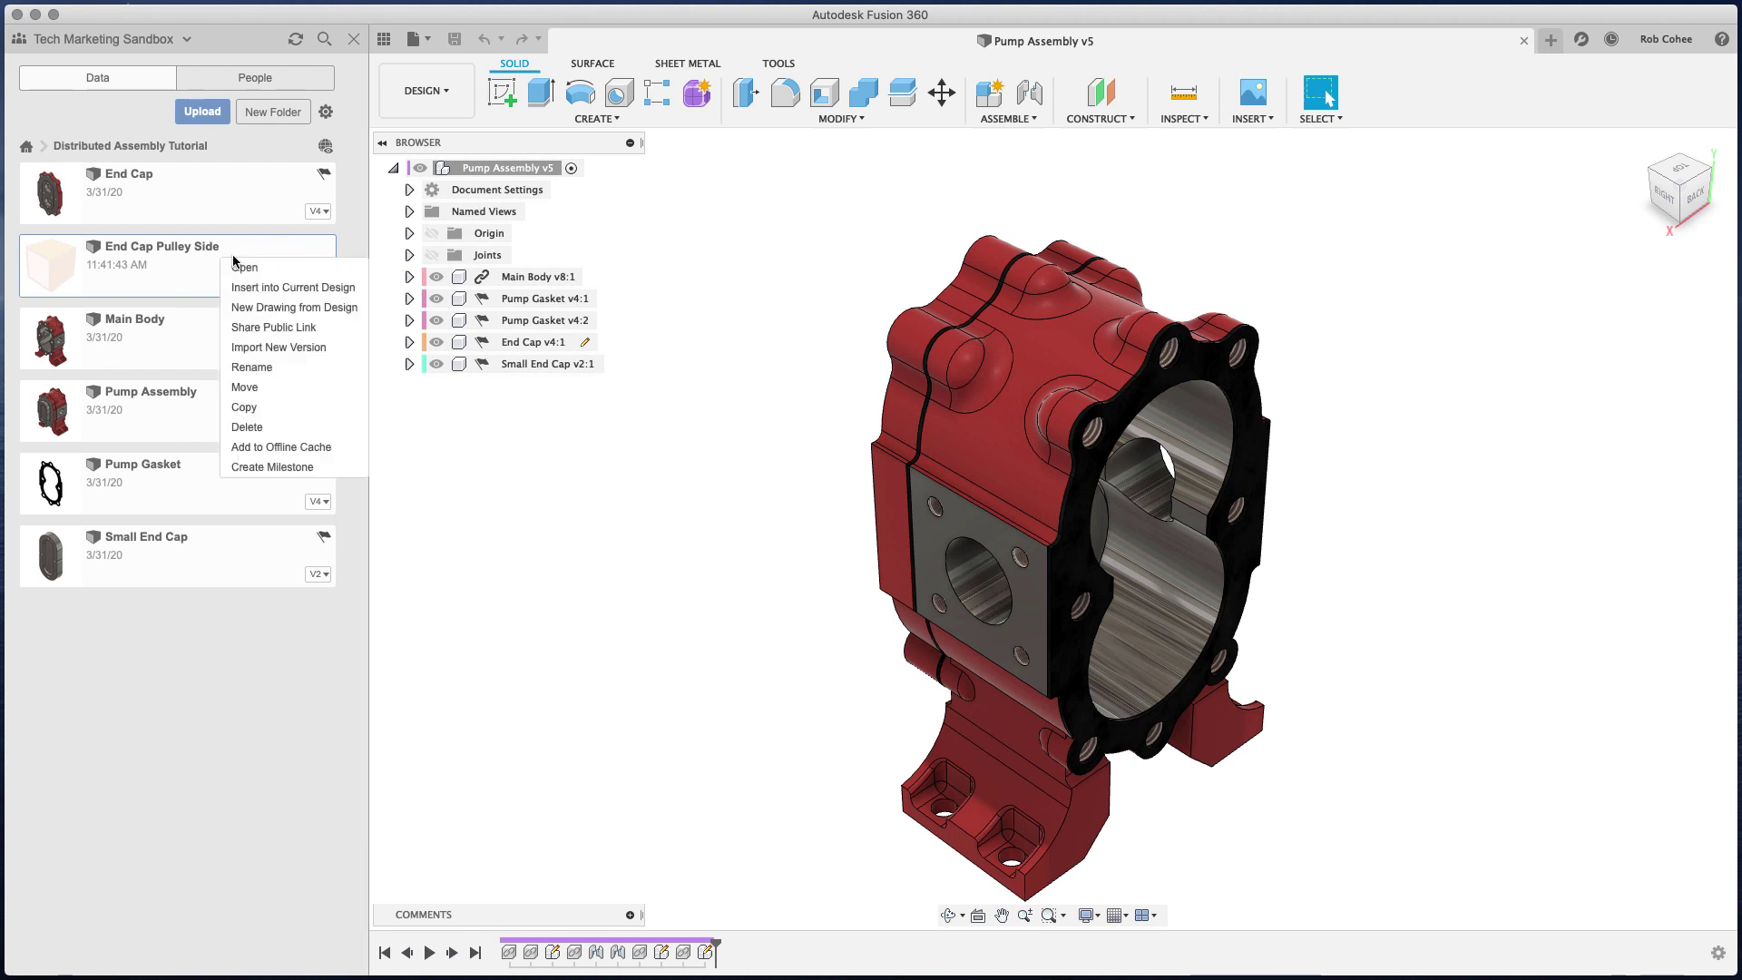
{"action": "left_click", "coordinate": [269, 287]}
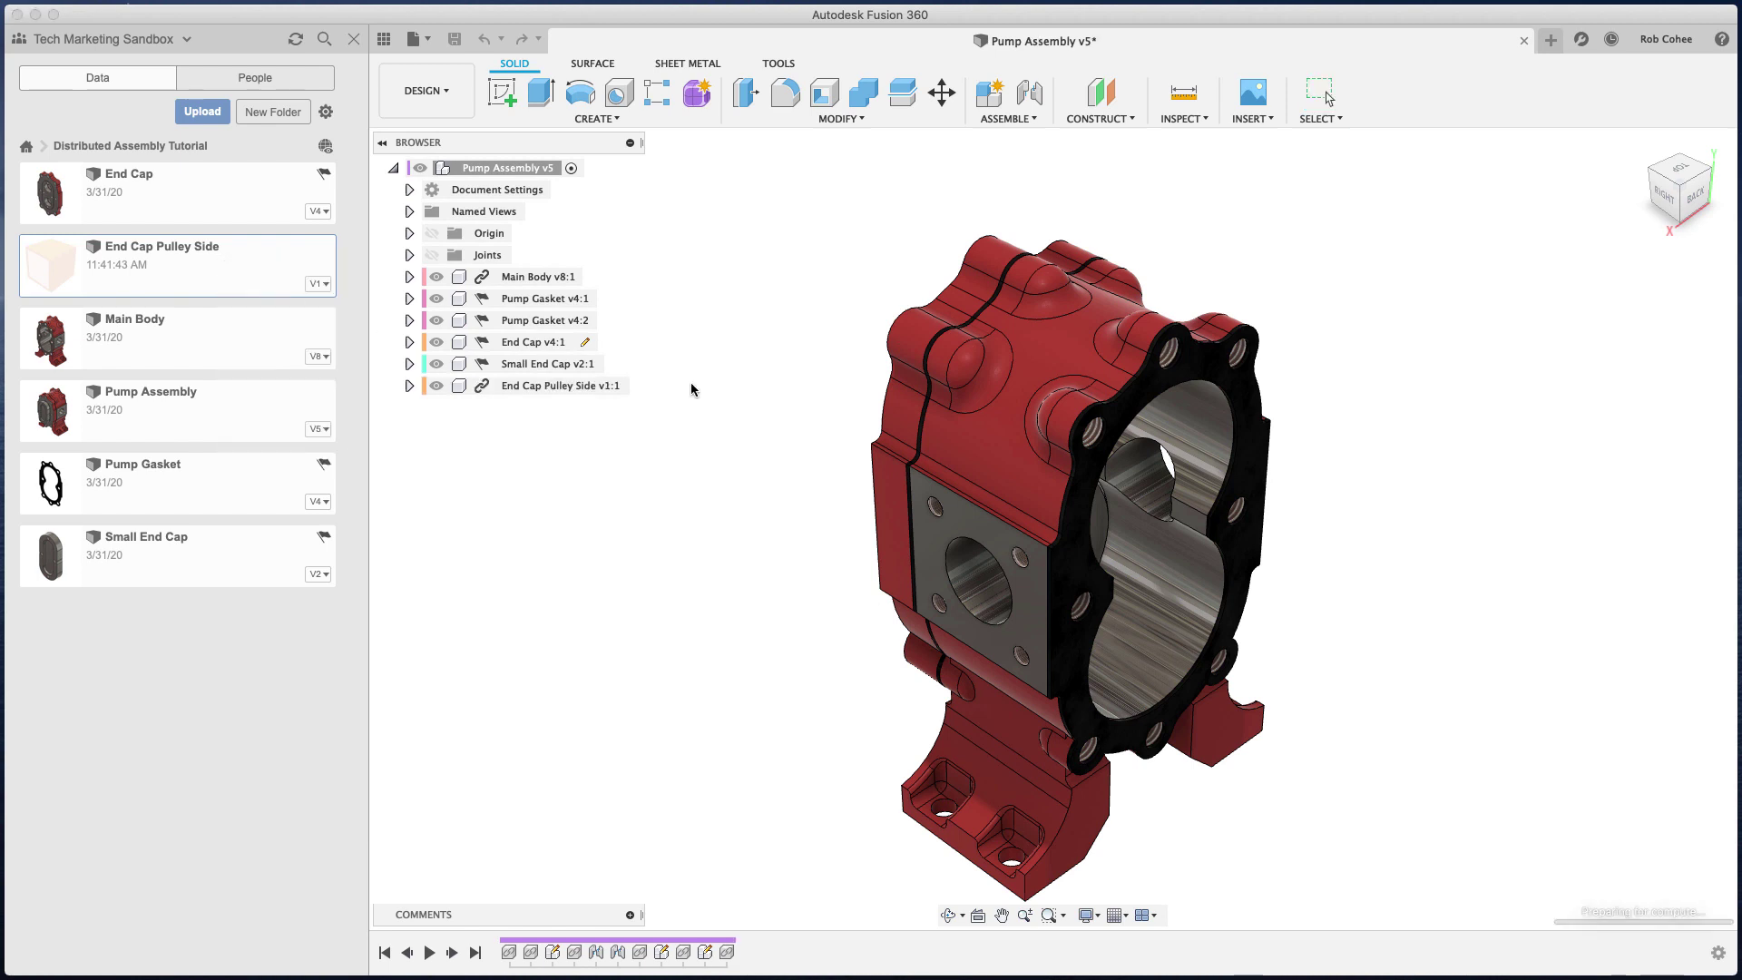
{"action": "left_click_drag", "start_coordinate": [972, 449], "coordinate": [1334, 606]}
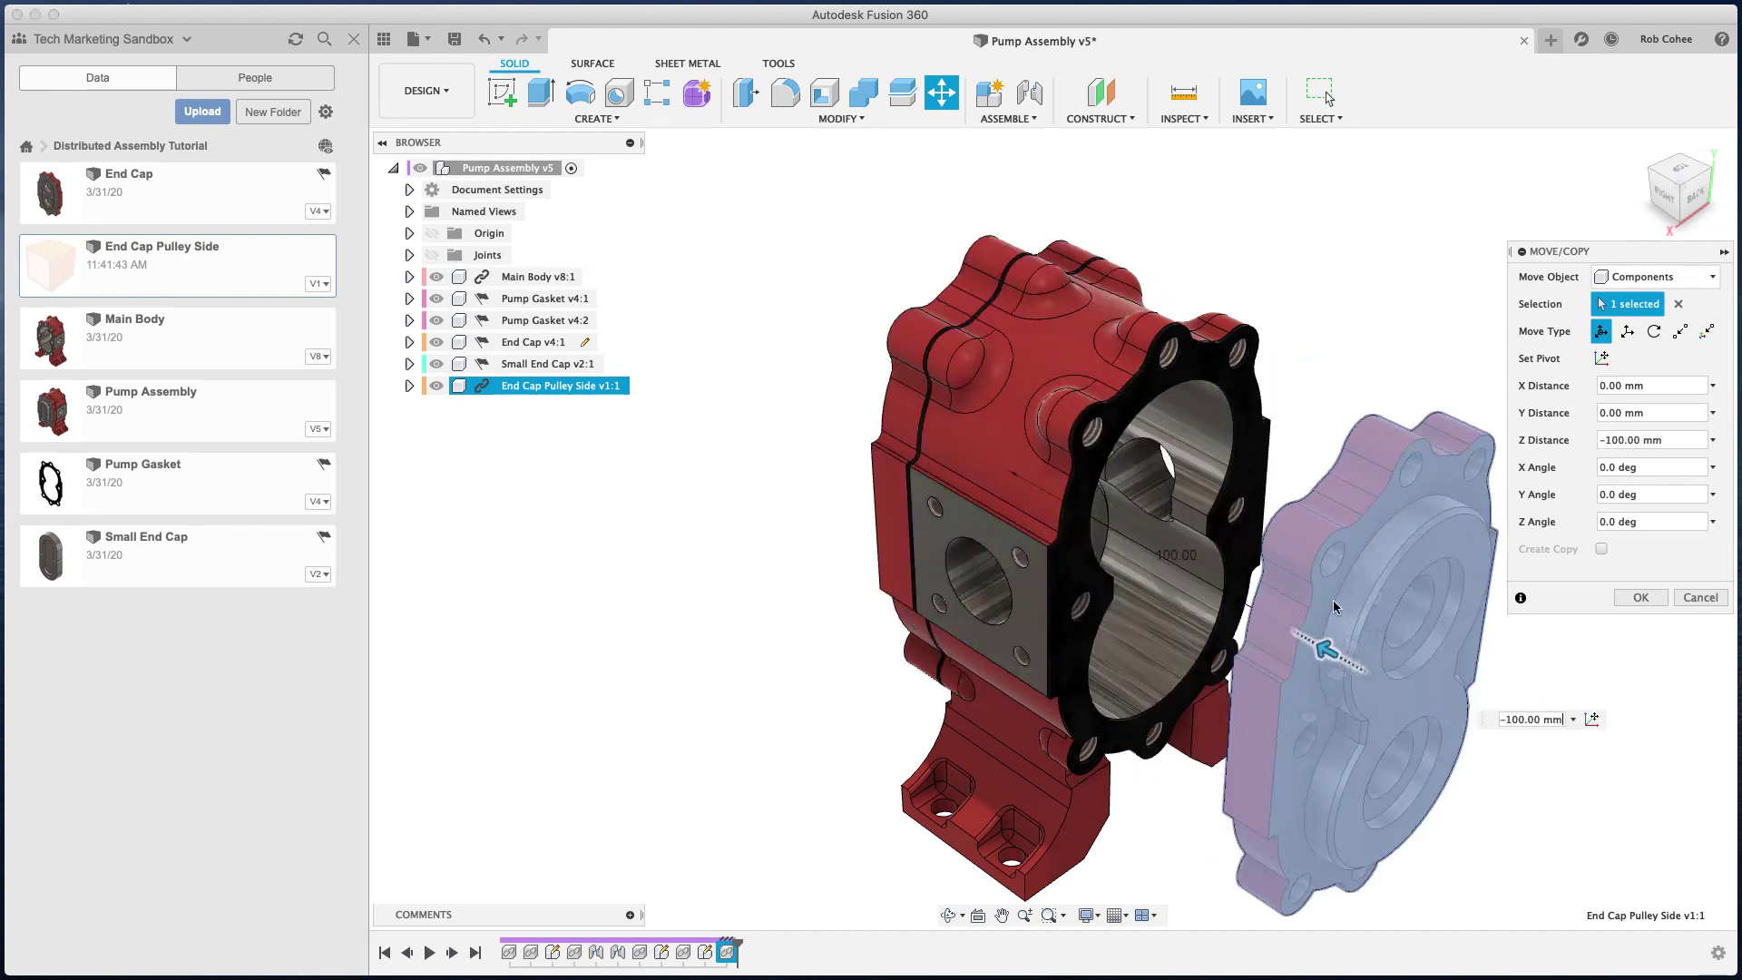
{"action": "left_click", "coordinate": [1640, 597]}
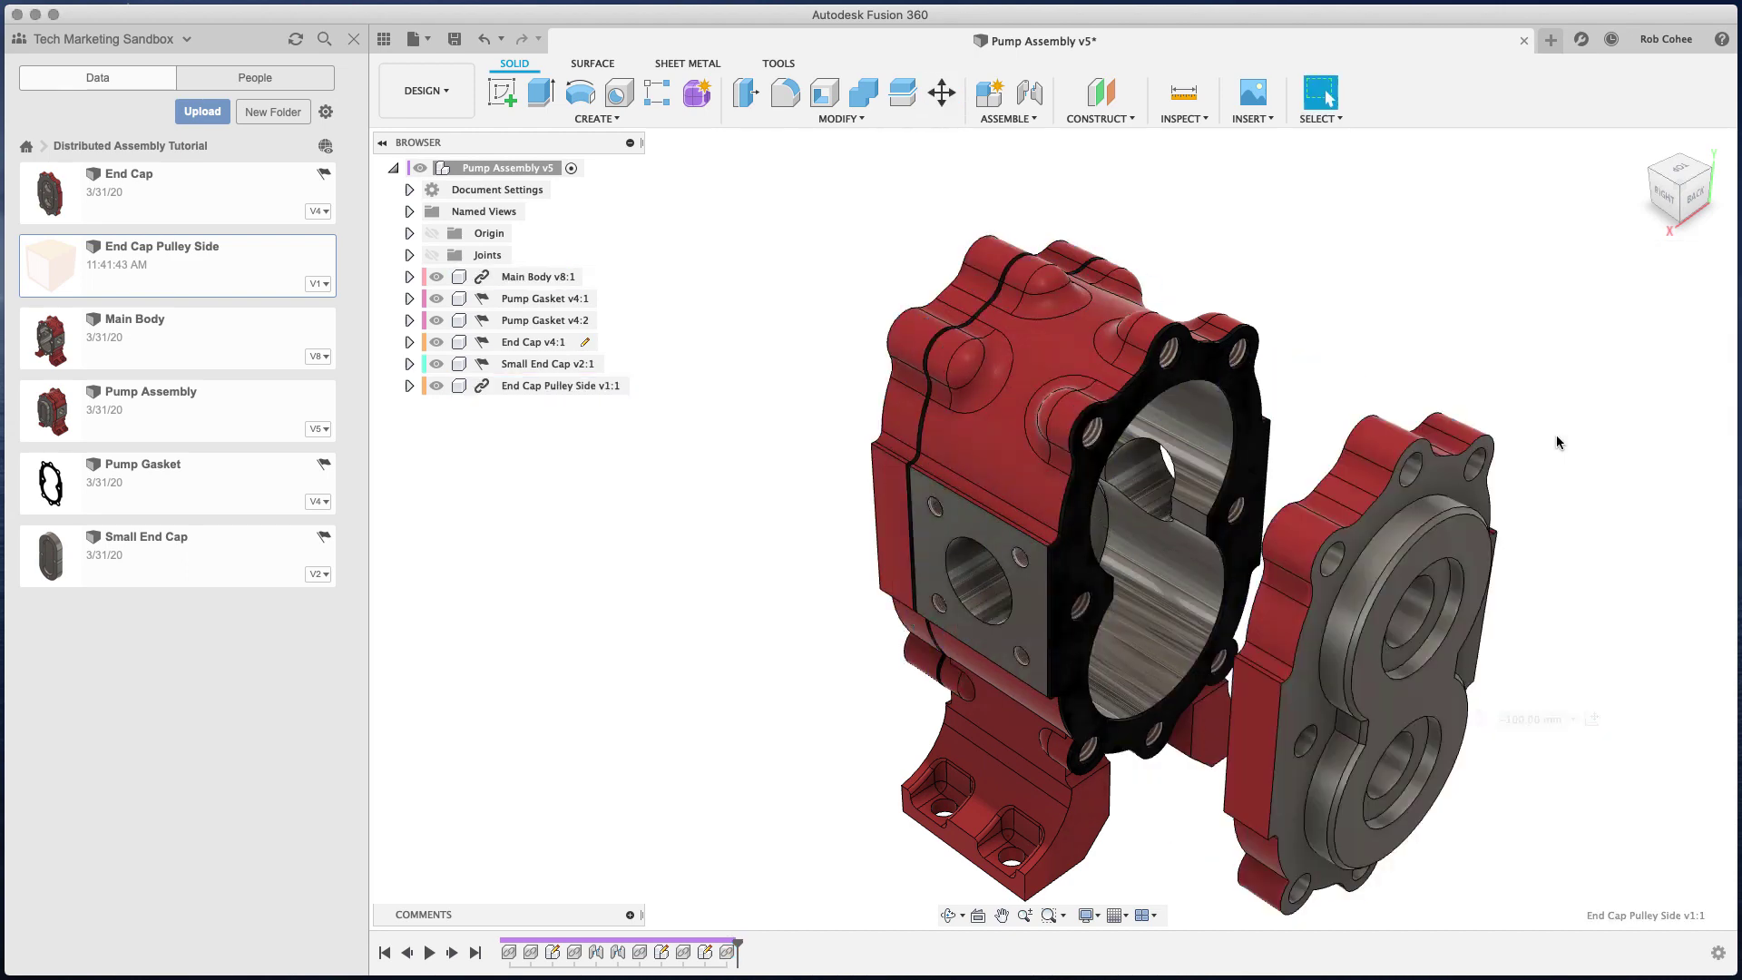
{"action": "middle_click_drag", "start_coordinate": [1538, 422], "coordinate": [1453, 361]}
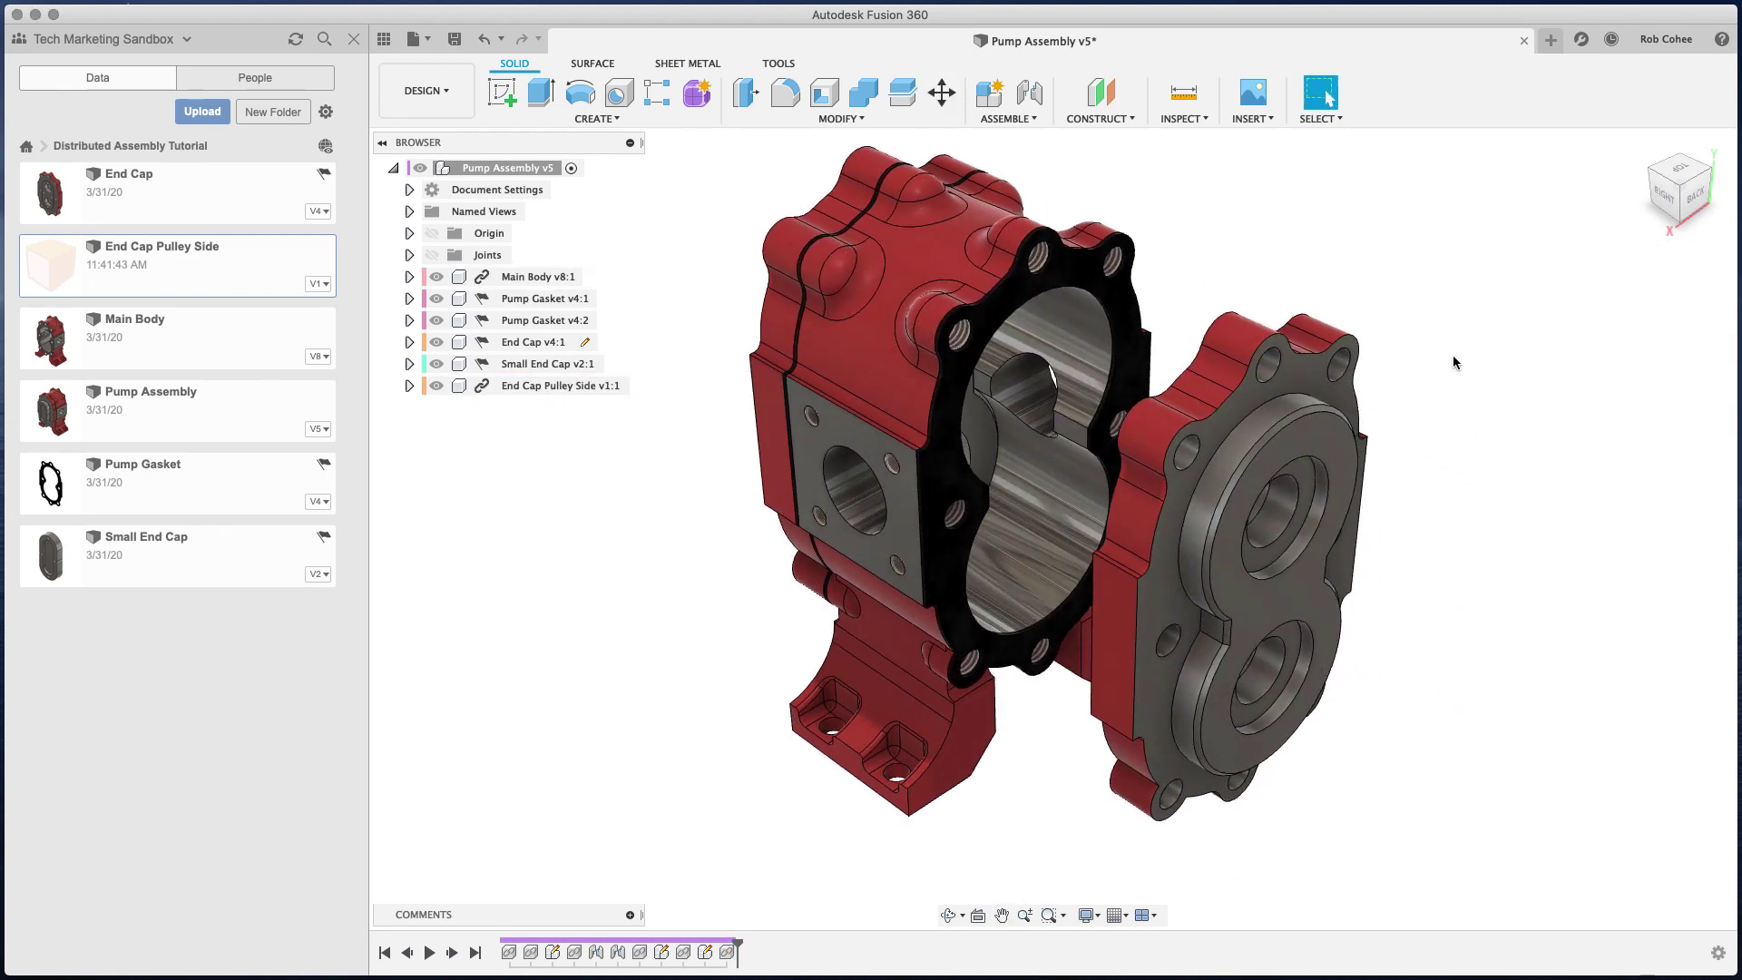
- Joint the end cap face to the Pump Gasket, flipped and rotated 180°
{"action": "left_click", "coordinate": [1029, 91]}
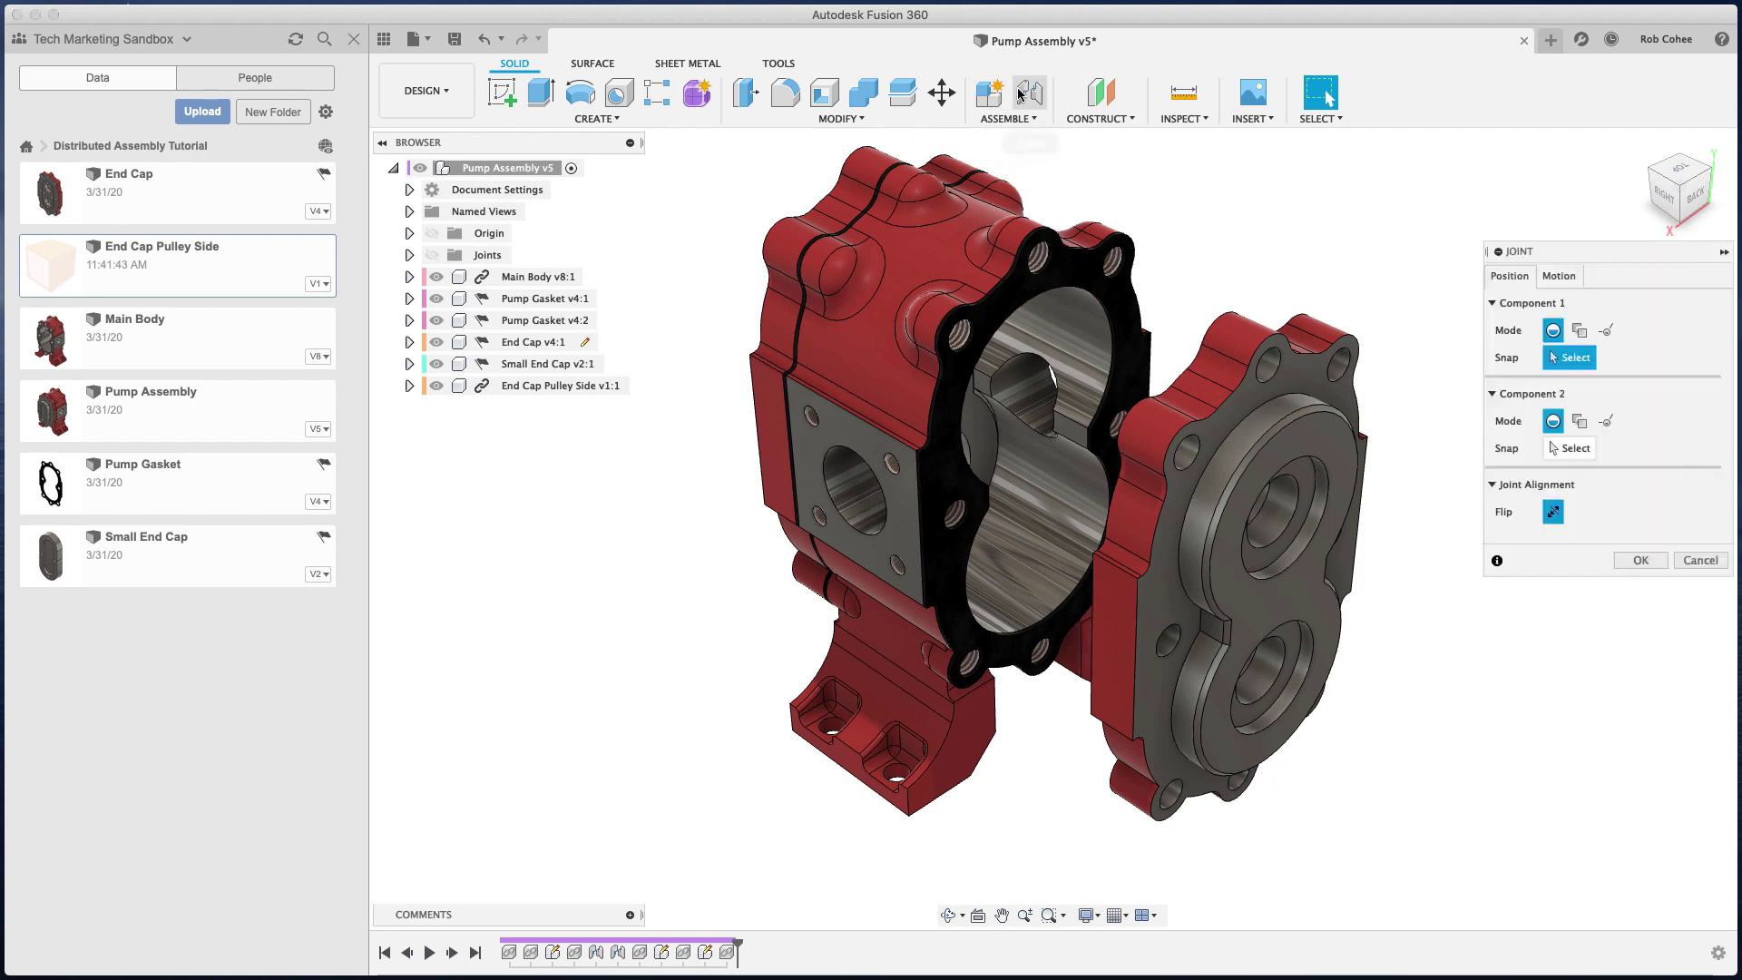
{"action": "left_click", "coordinate": [1263, 408]}
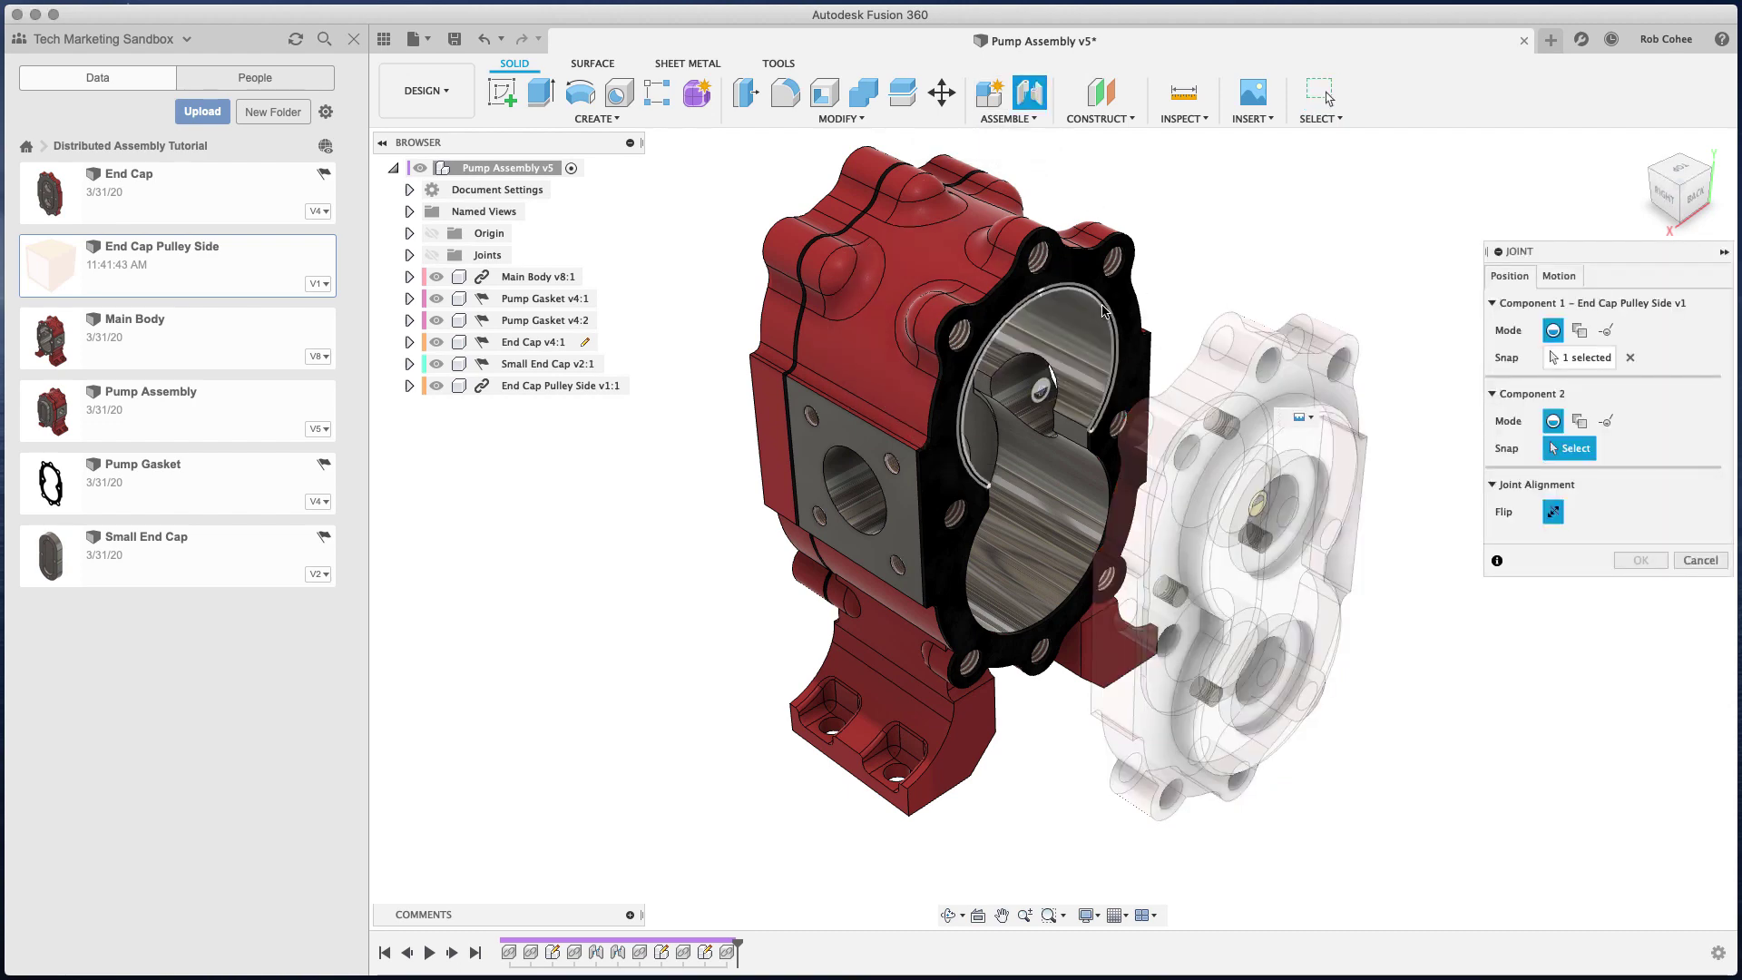
{"action": "left_click", "coordinate": [1103, 313]}
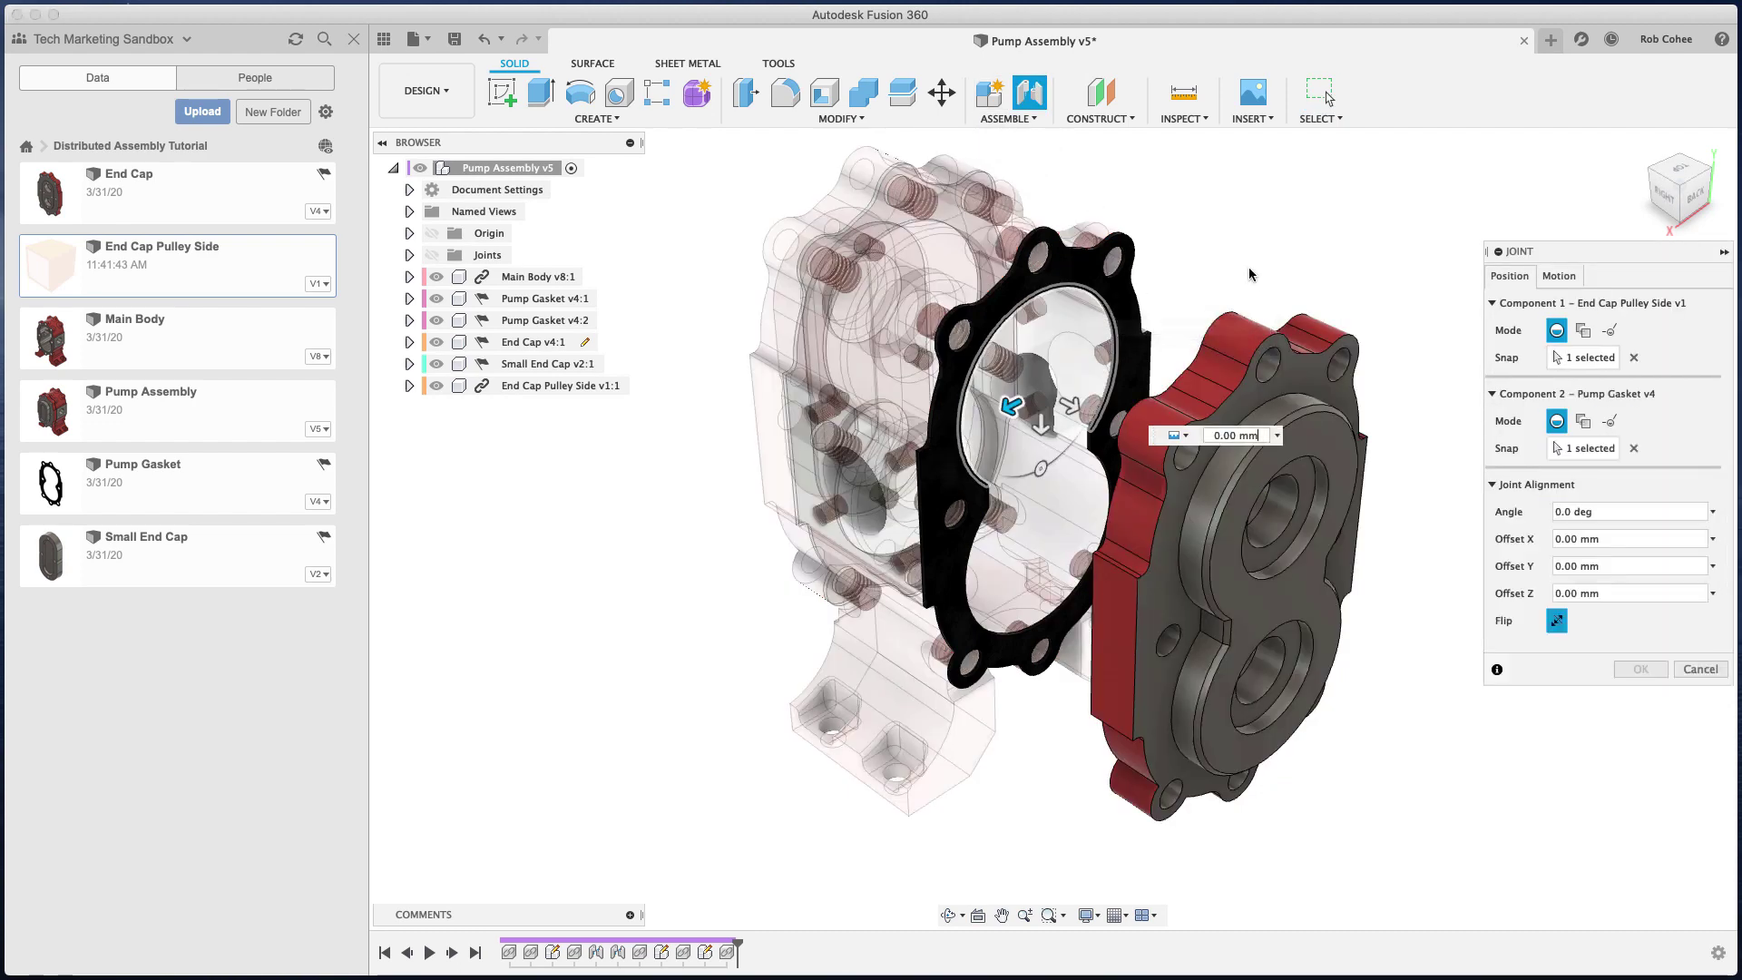
{"action": "left_click", "coordinate": [1557, 621]}
{"action": "left_click", "coordinate": [1633, 514]}
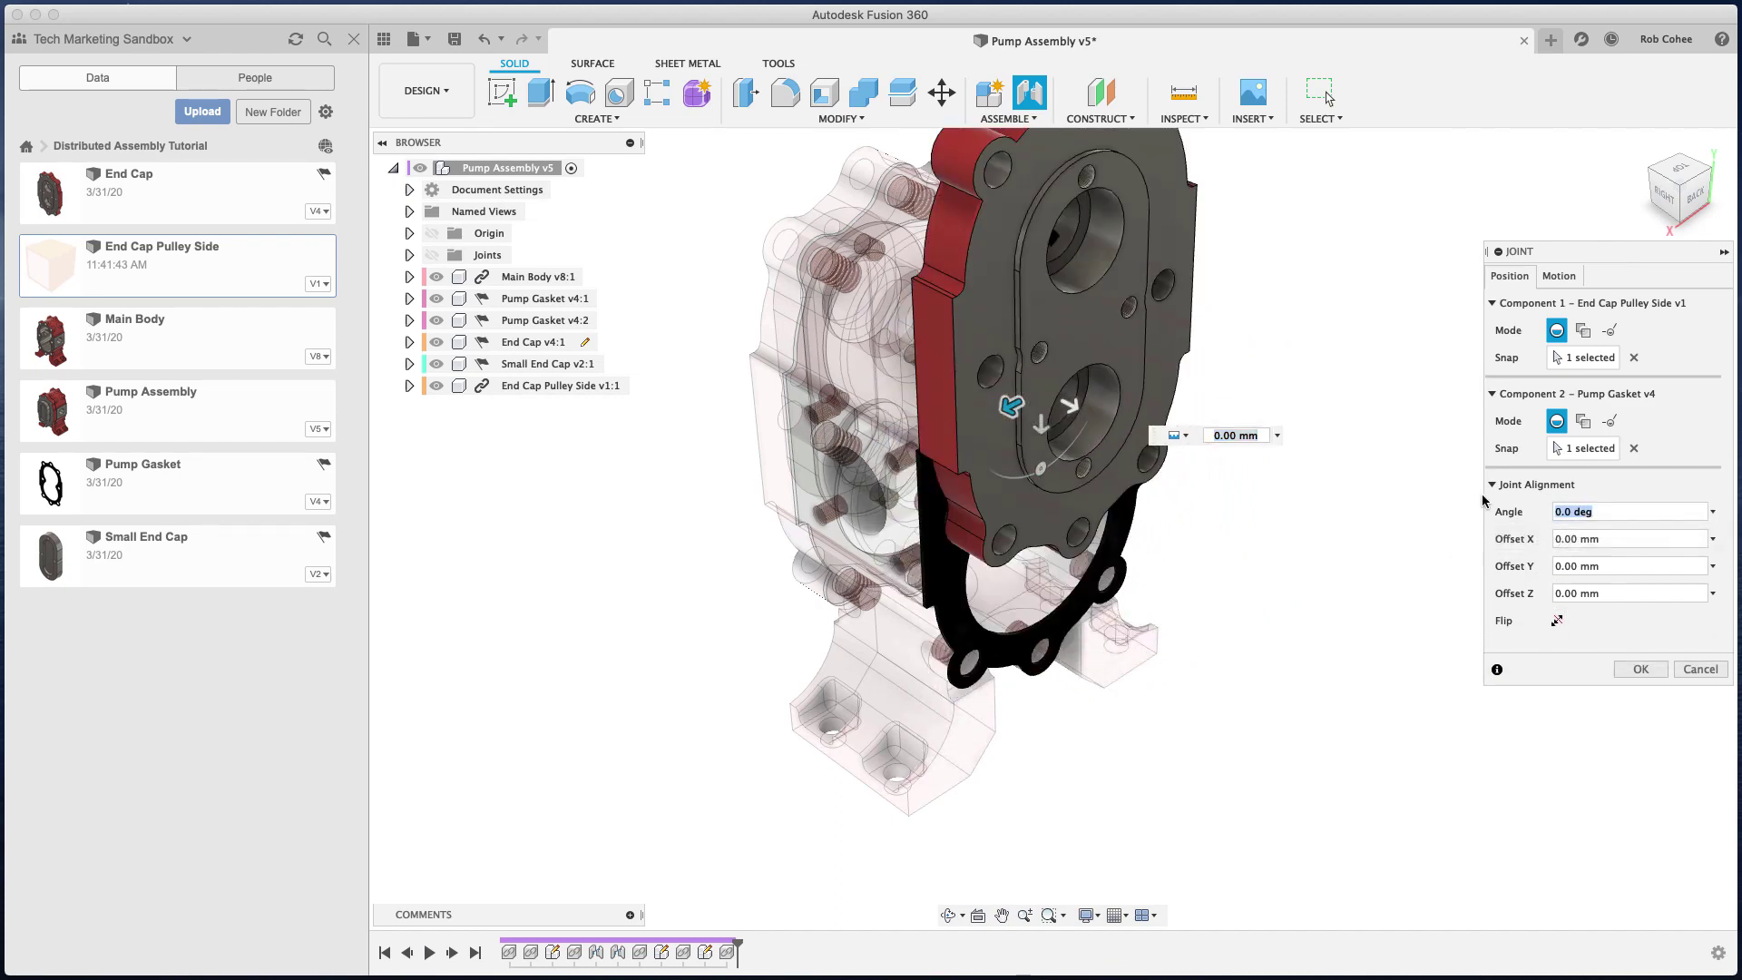
{"action": "type", "text": "90"}
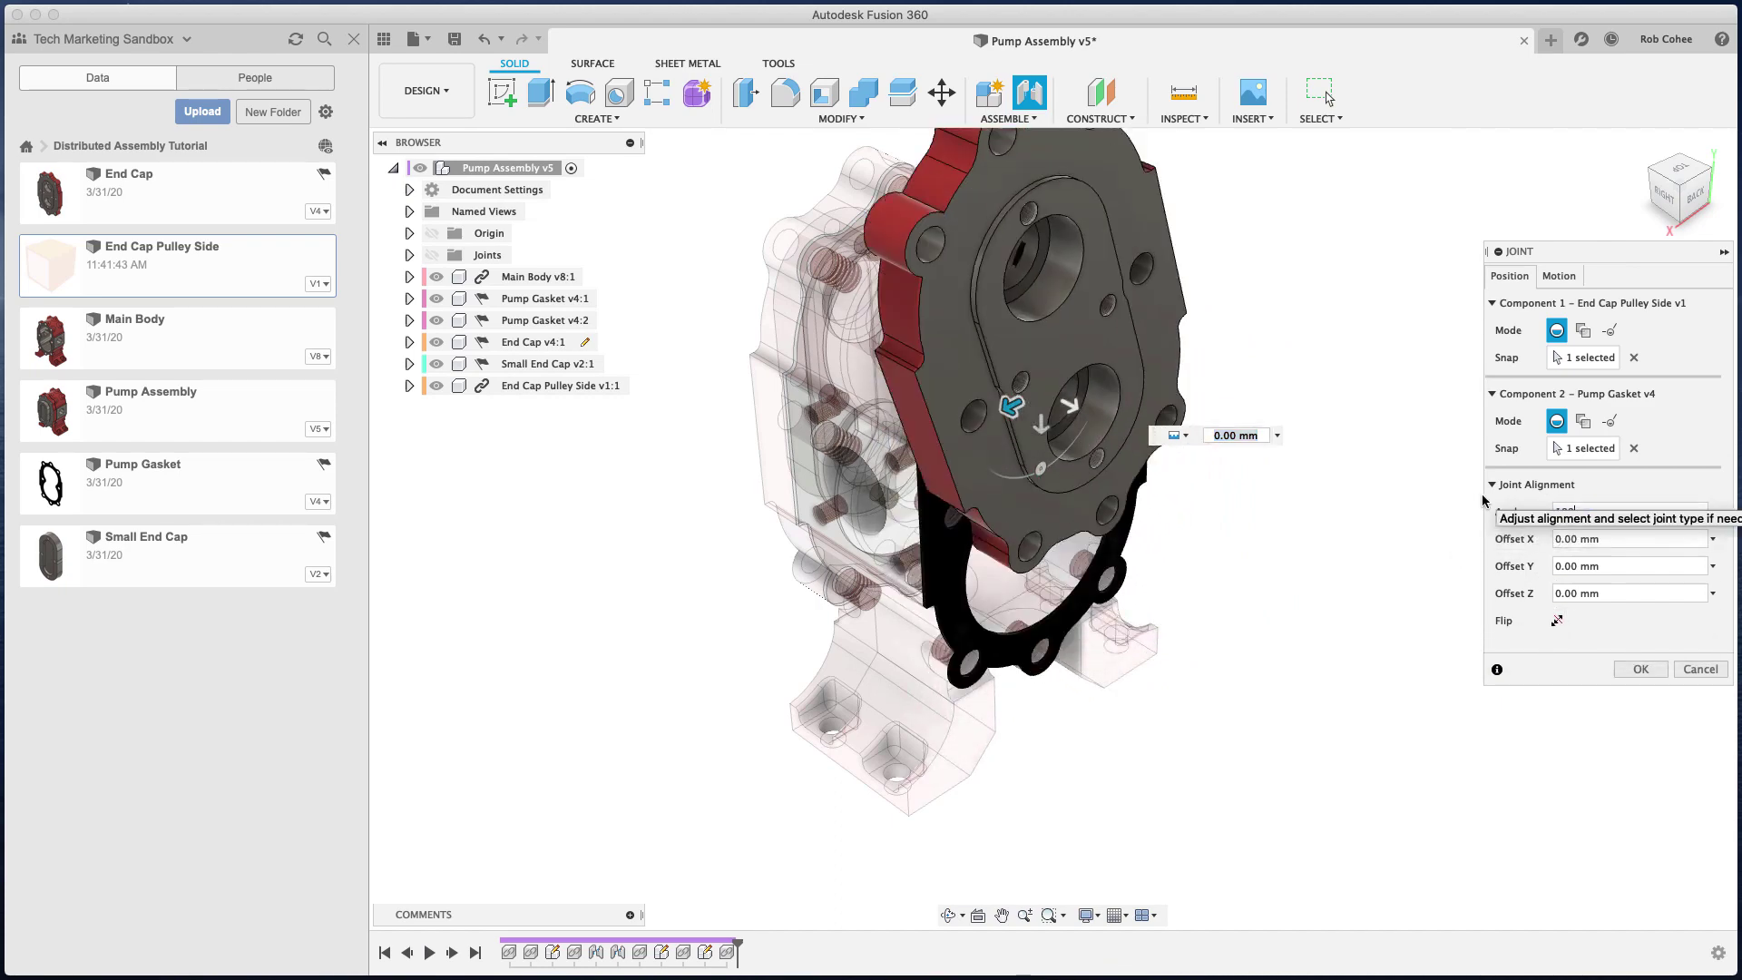
{"action": "type", "text": "0"}
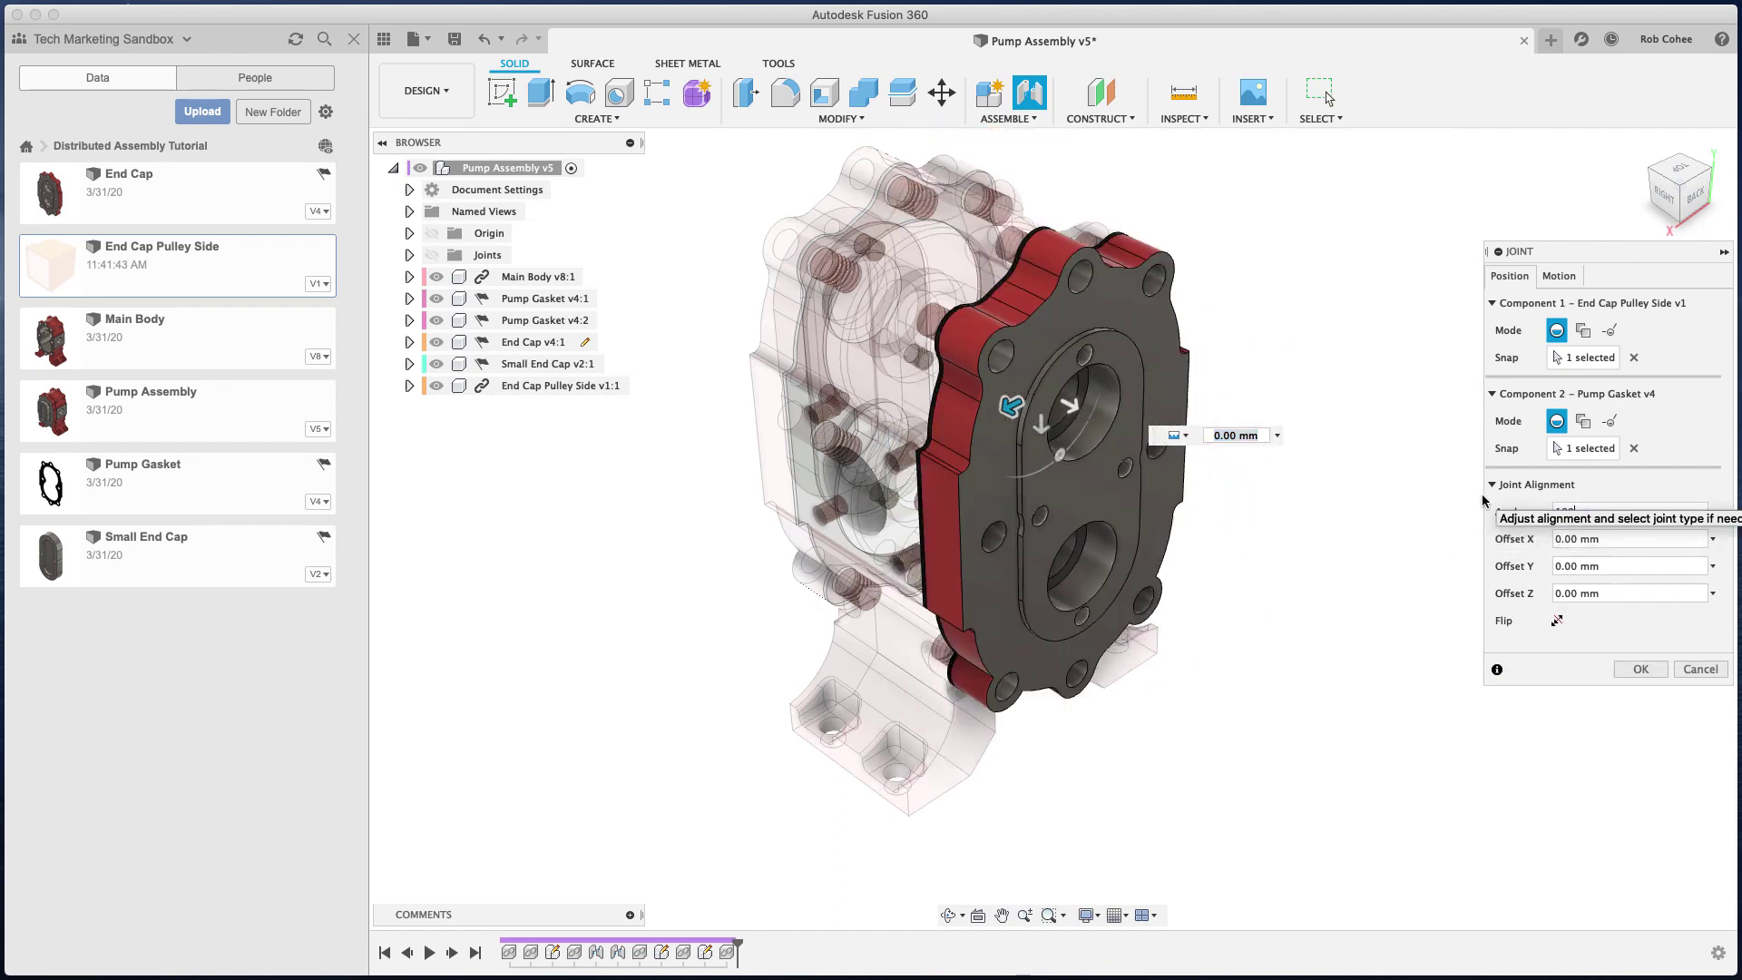
{"action": "left_click", "coordinate": [1638, 670]}
- Inspect the bores from the right and corner views, then select End Cap Pulley Side
{"action": "middle_click_drag", "start_coordinate": [1330, 472], "coordinate": [1339, 485]}
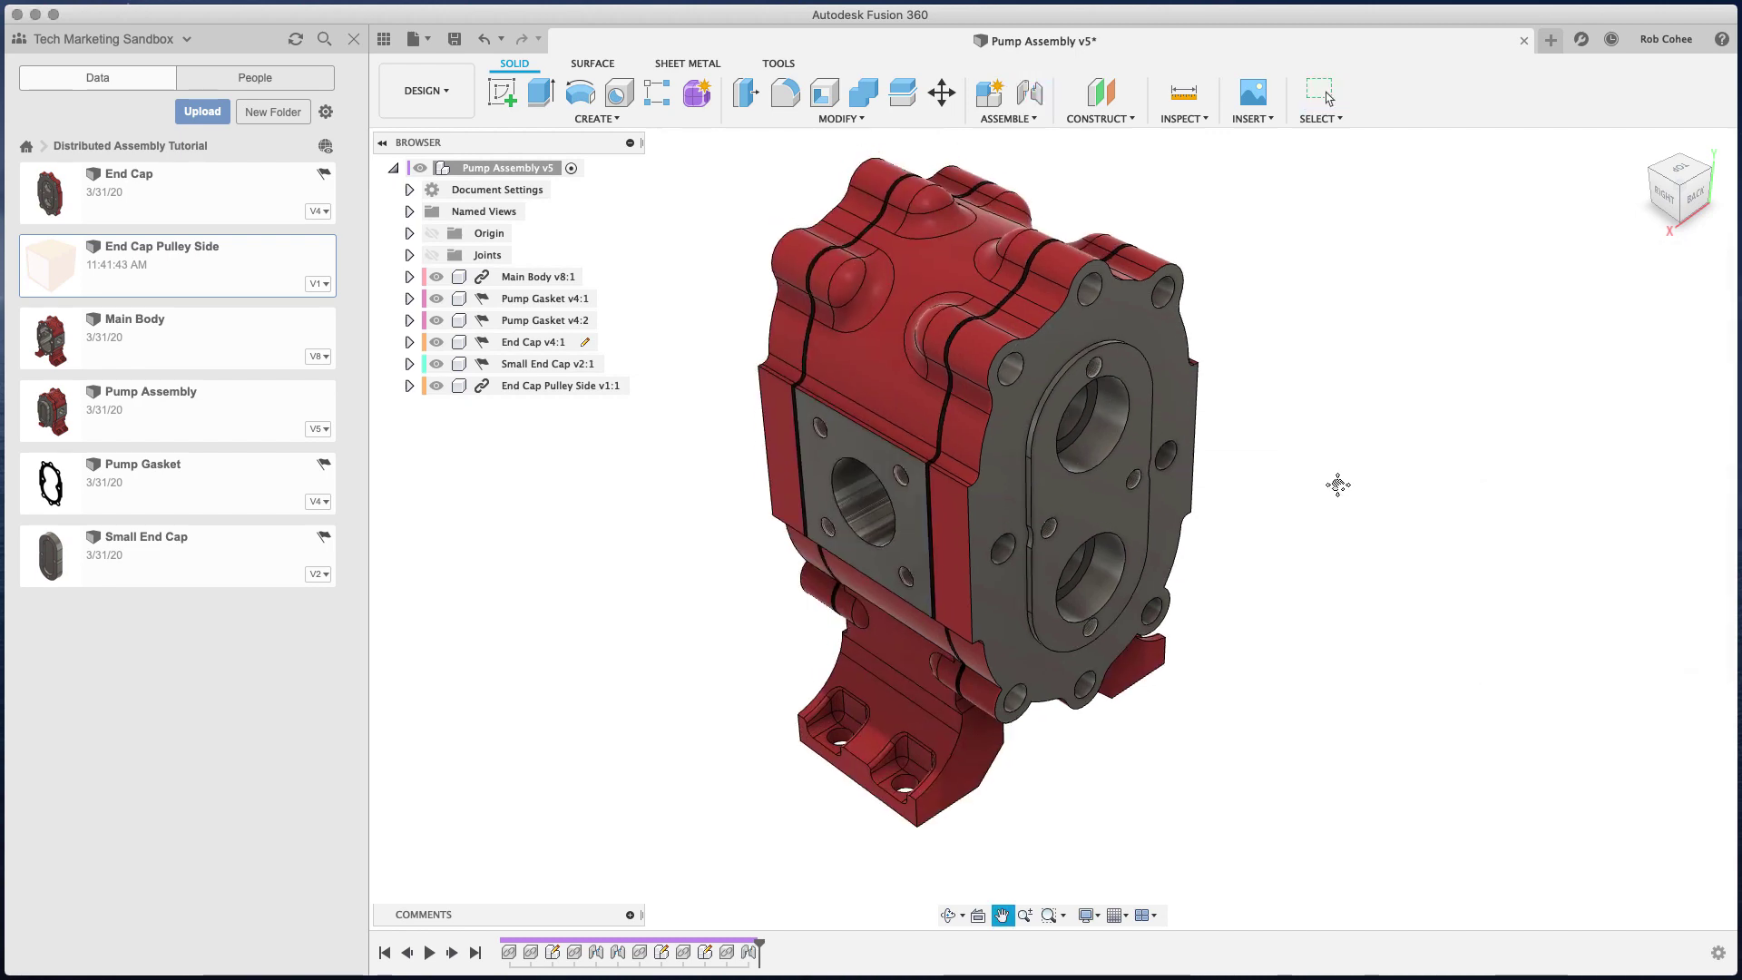
{"action": "left_click", "coordinate": [1664, 193]}
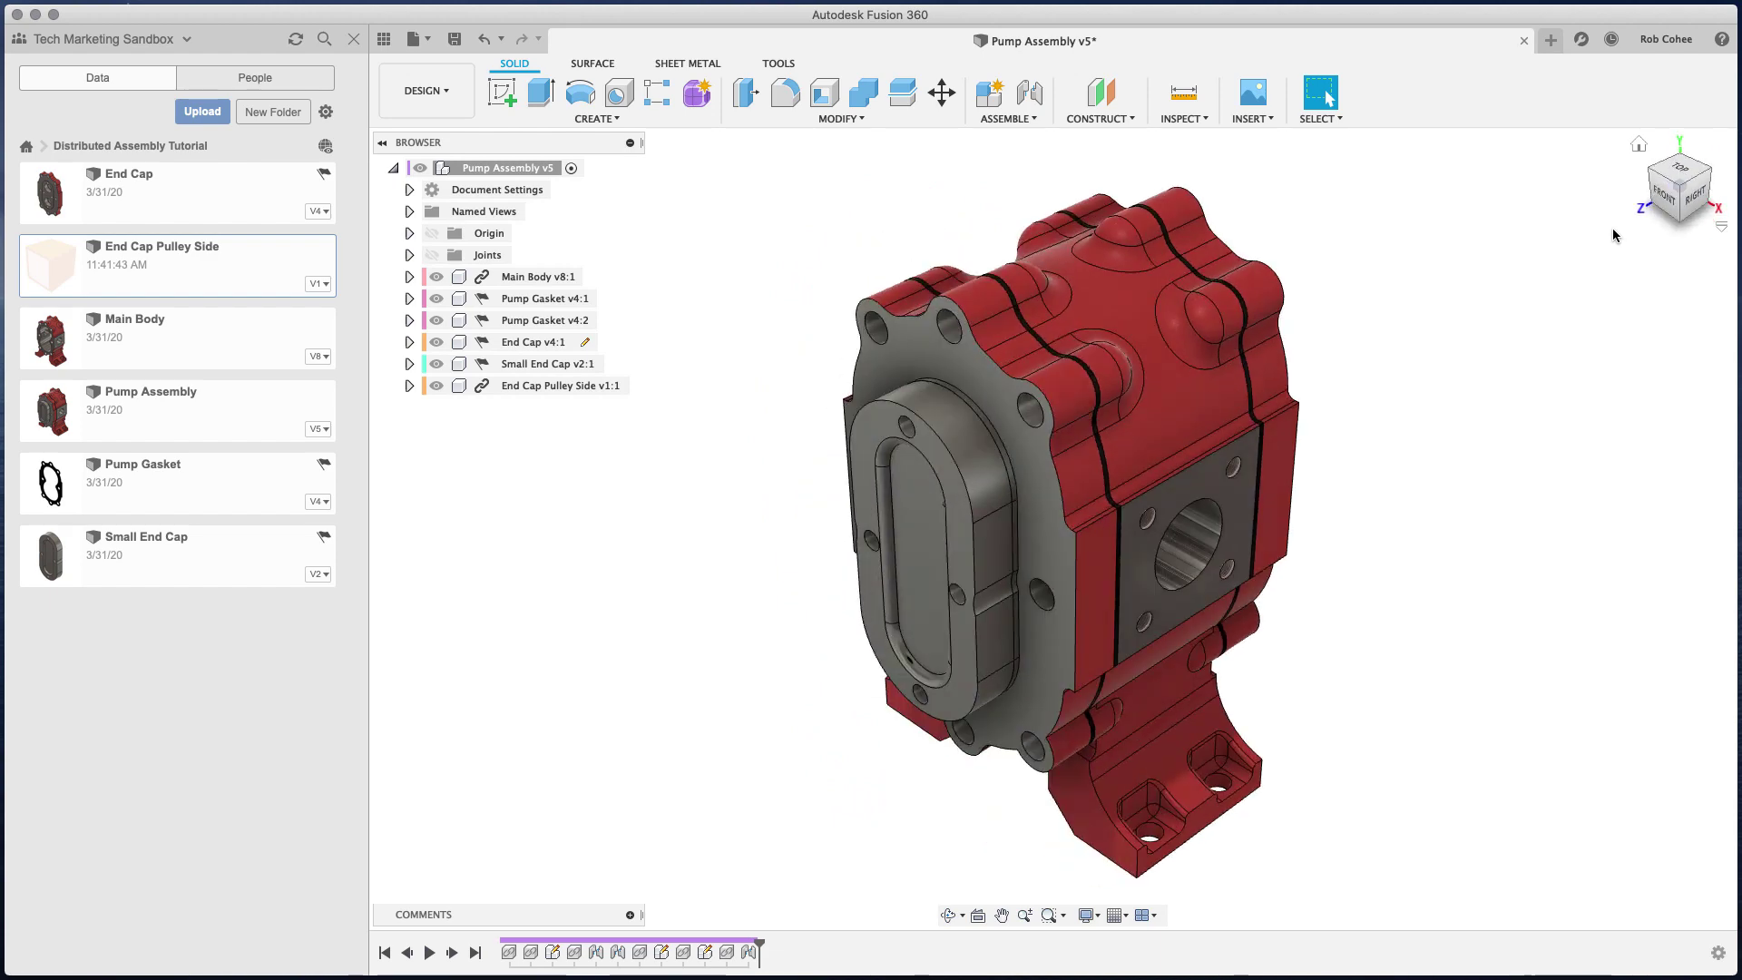
{"action": "left_click", "coordinate": [437, 364]}
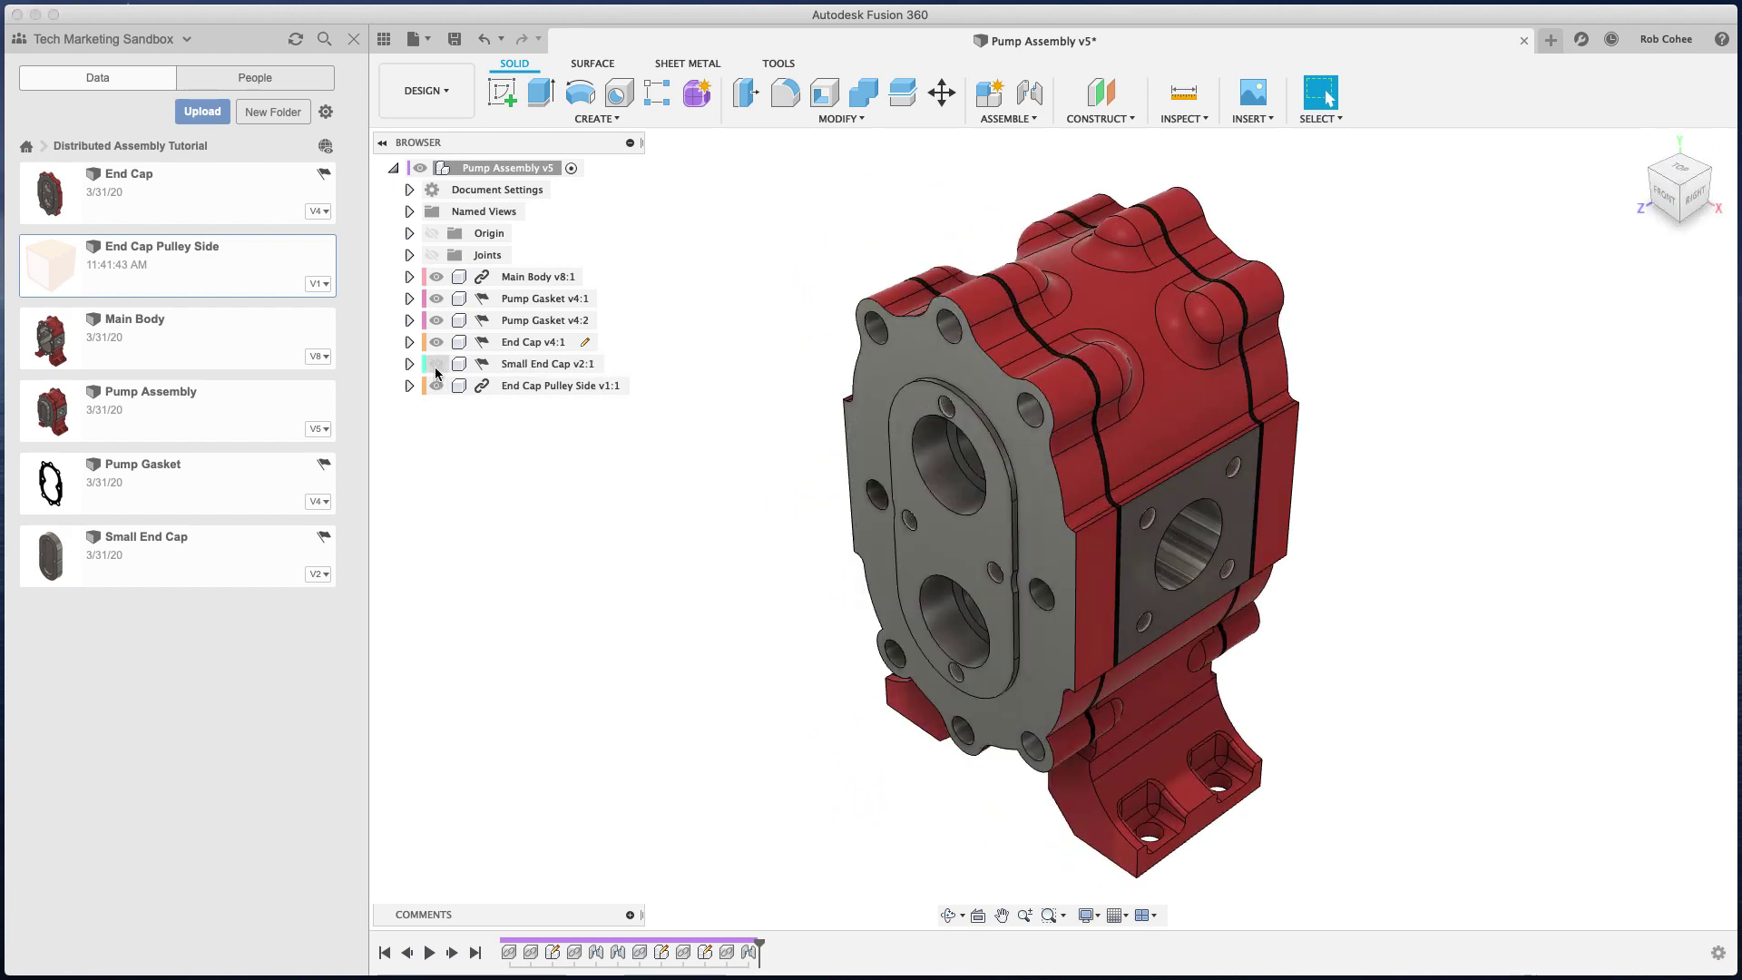
{"action": "left_click", "coordinate": [436, 364]}
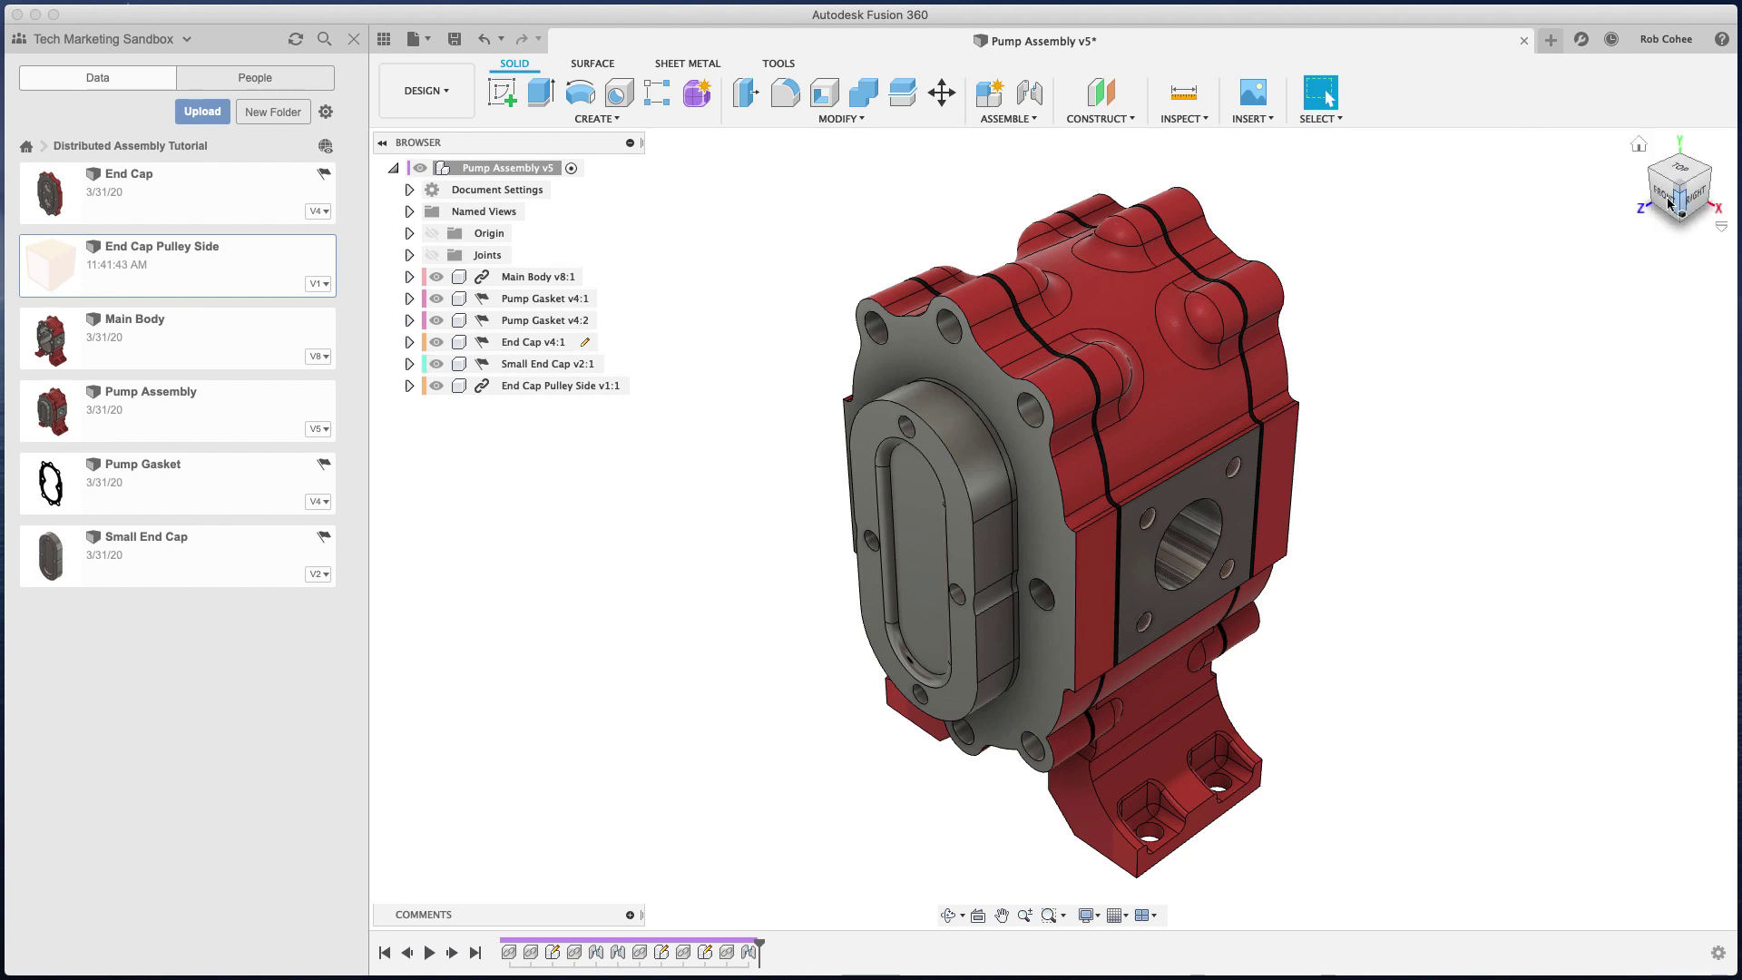
{"action": "left_click", "coordinate": [1699, 182]}
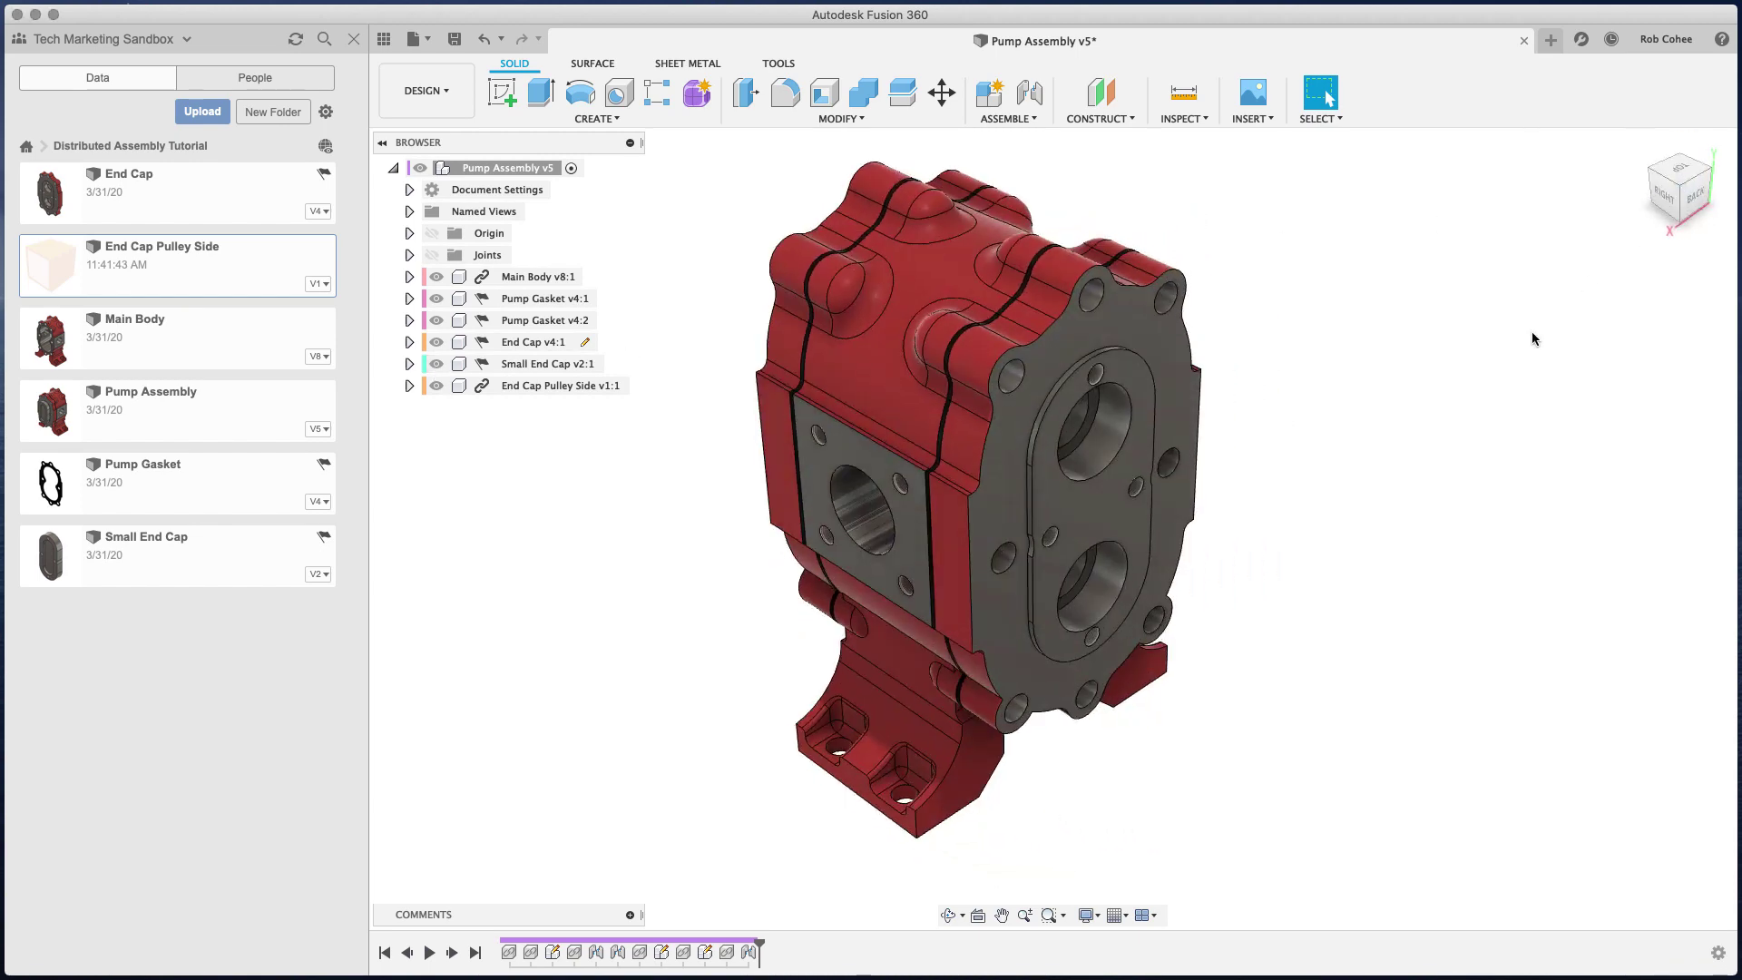
{"action": "left_click", "coordinate": [599, 386]}
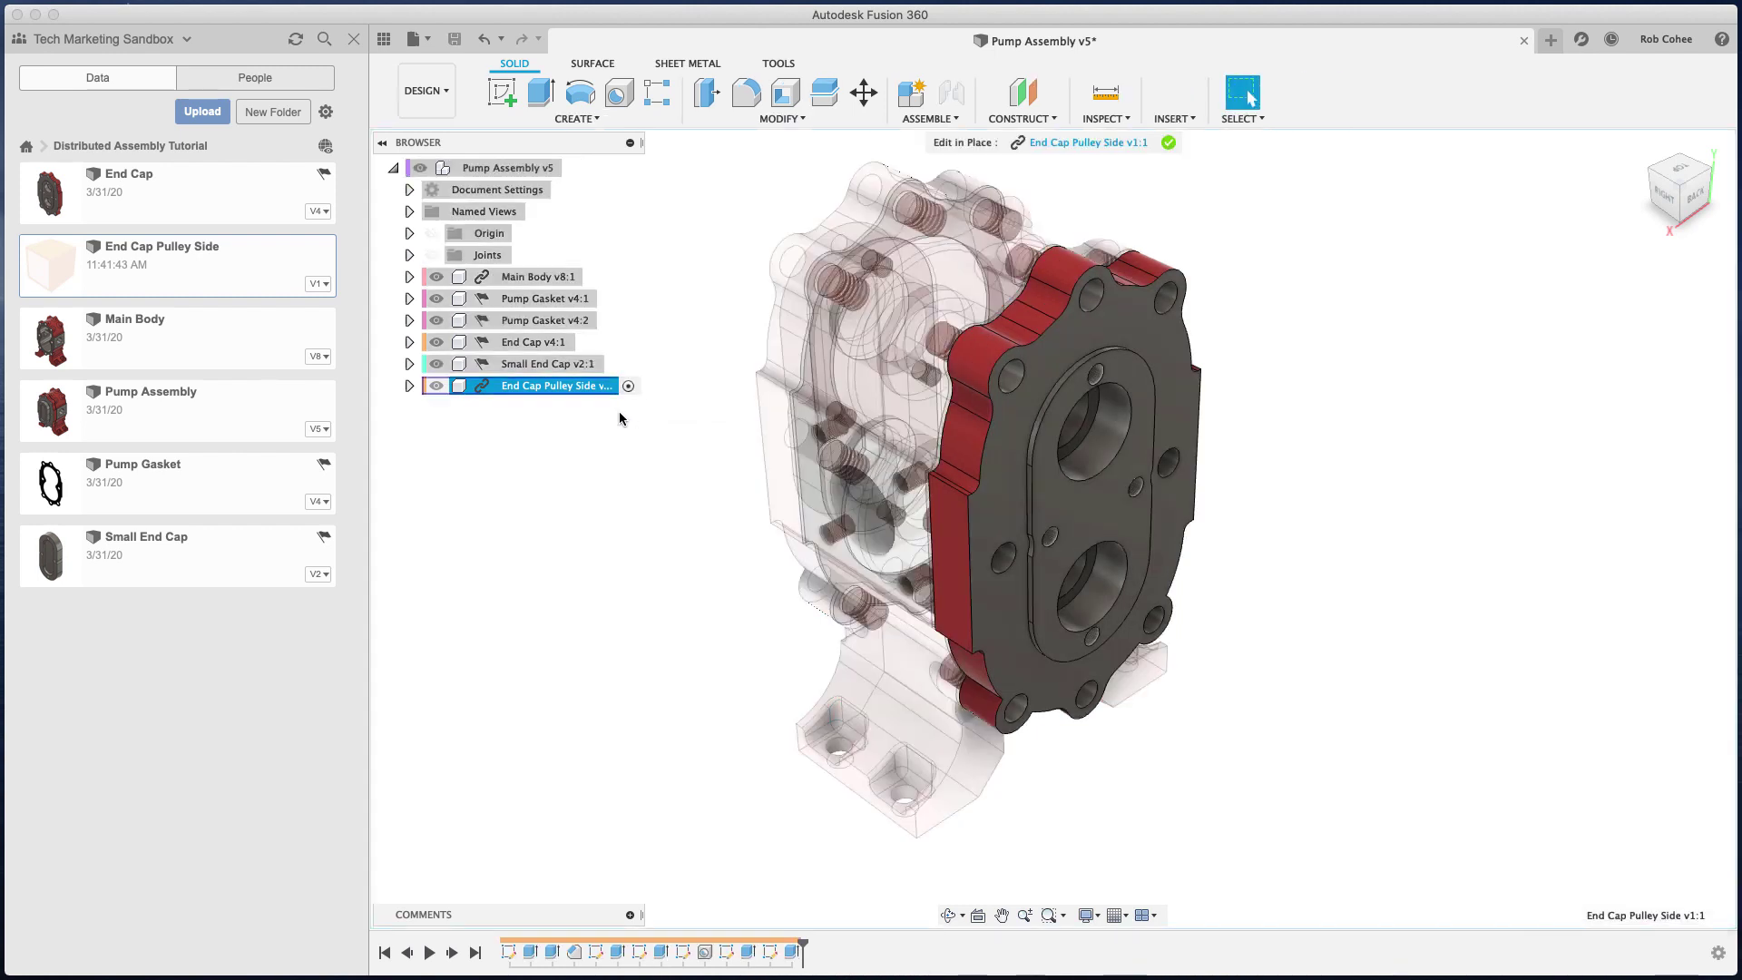
- Hide Main Body through Small End Cap and frame the end cap face-on
{"action": "left_click", "coordinate": [545, 278]}
{"action": "left_click", "coordinate": [533, 364], "text": "shift"}
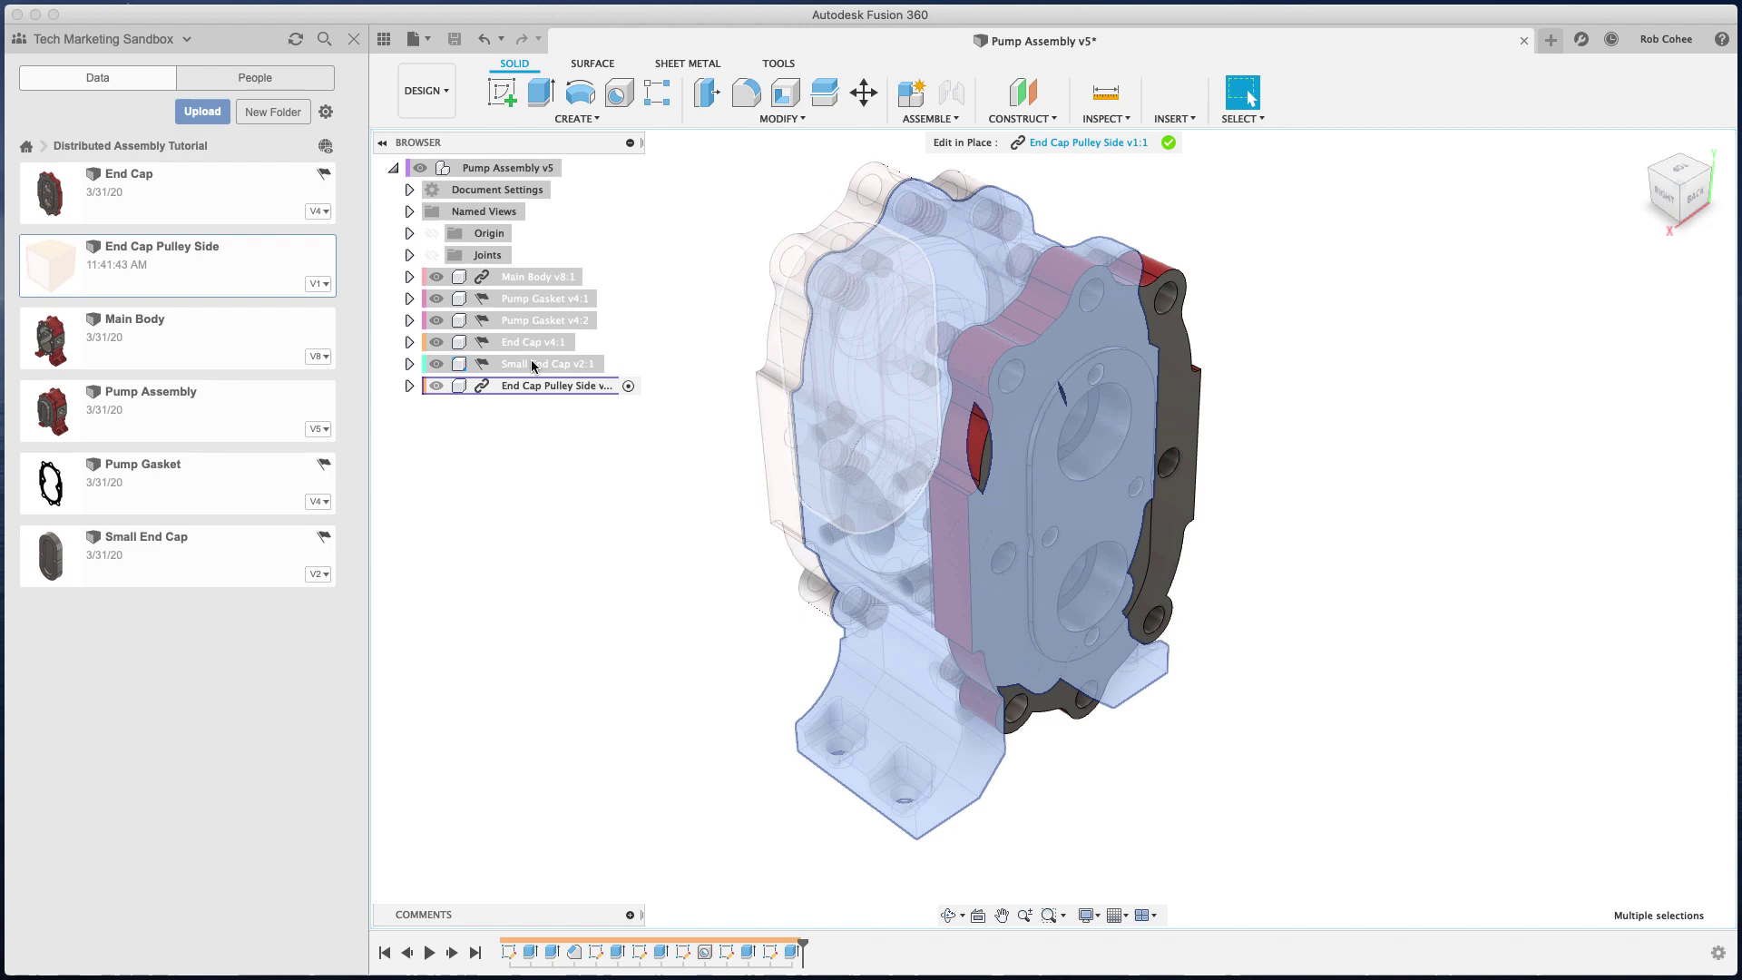
{"action": "right_click", "coordinate": [533, 365]}
{"action": "left_click", "coordinate": [581, 420]}
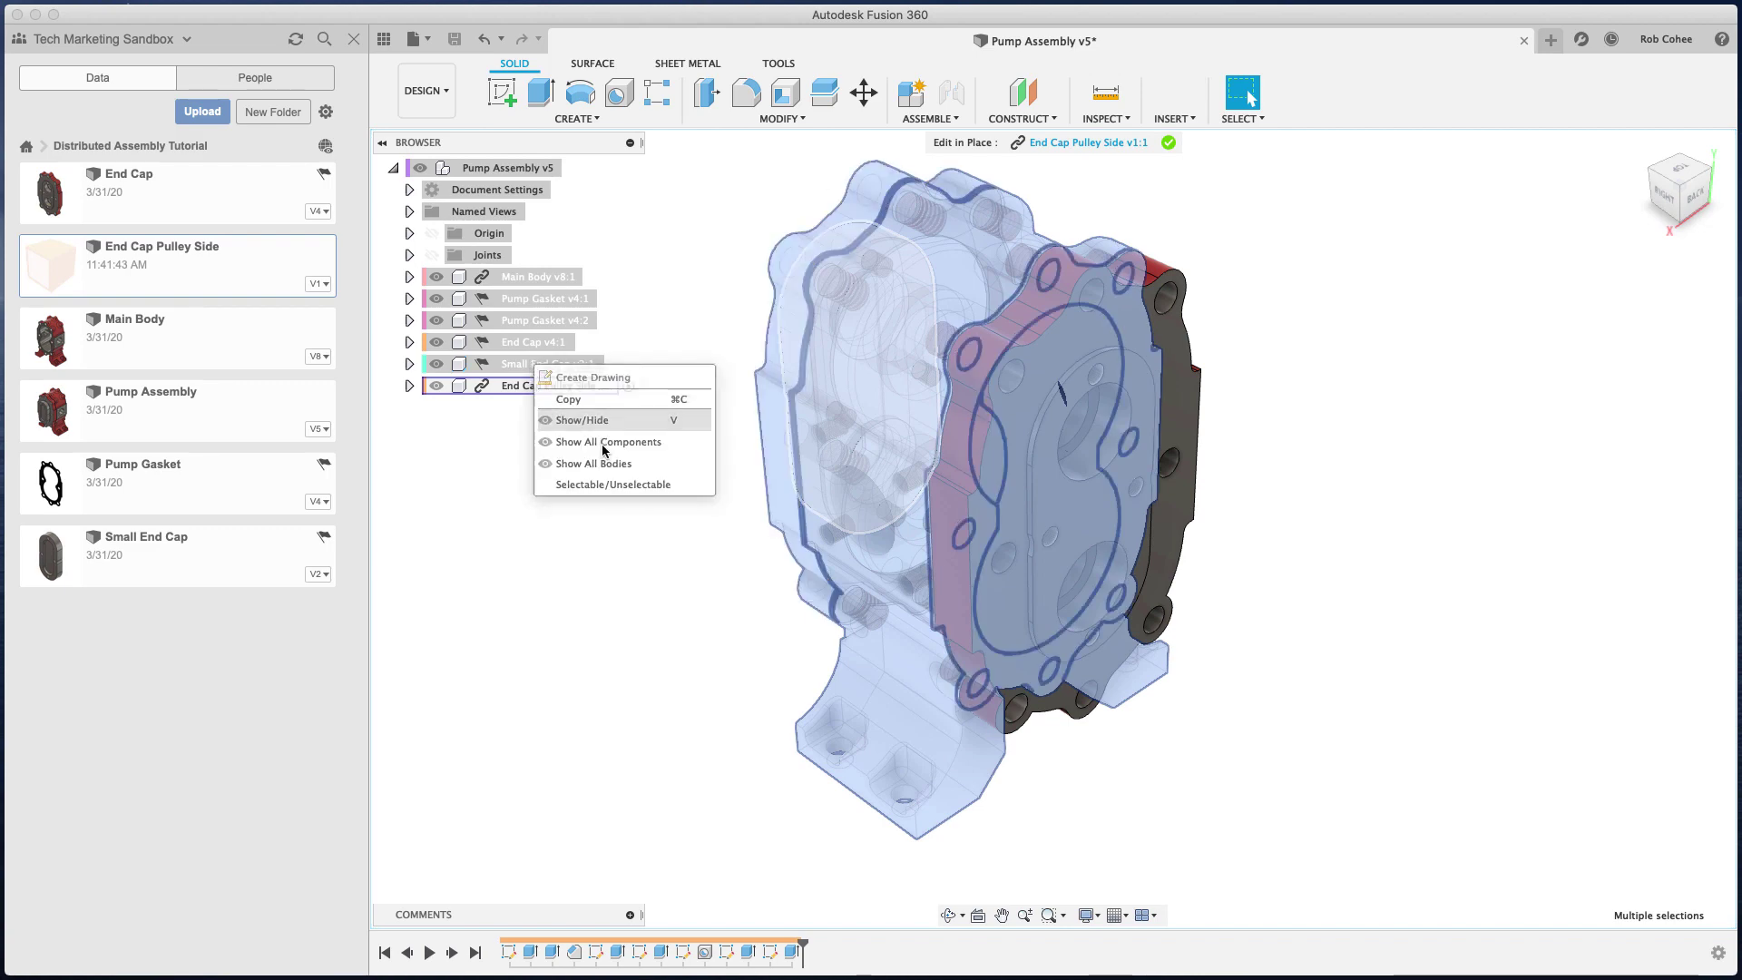
{"action": "scroll", "coordinate": [1004, 590], "scroll_direction": "up", "scroll_amount": 5}
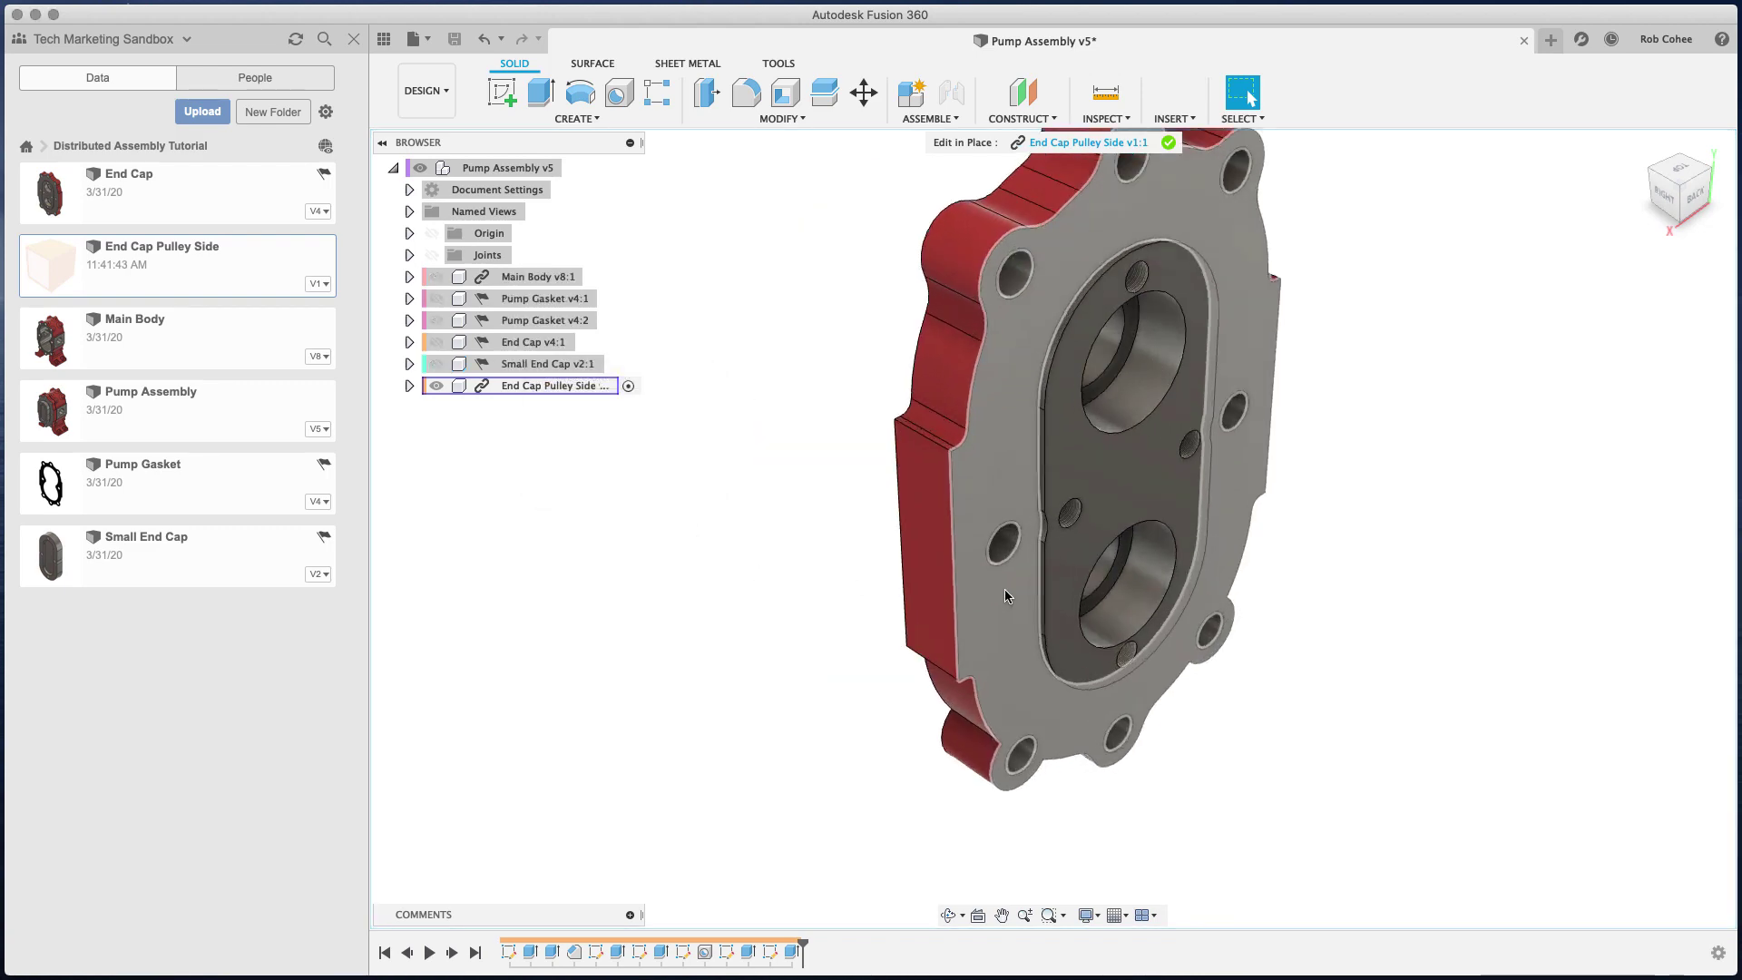
{"action": "middle_click_drag", "start_coordinate": [1004, 590], "coordinate": [1259, 472]}
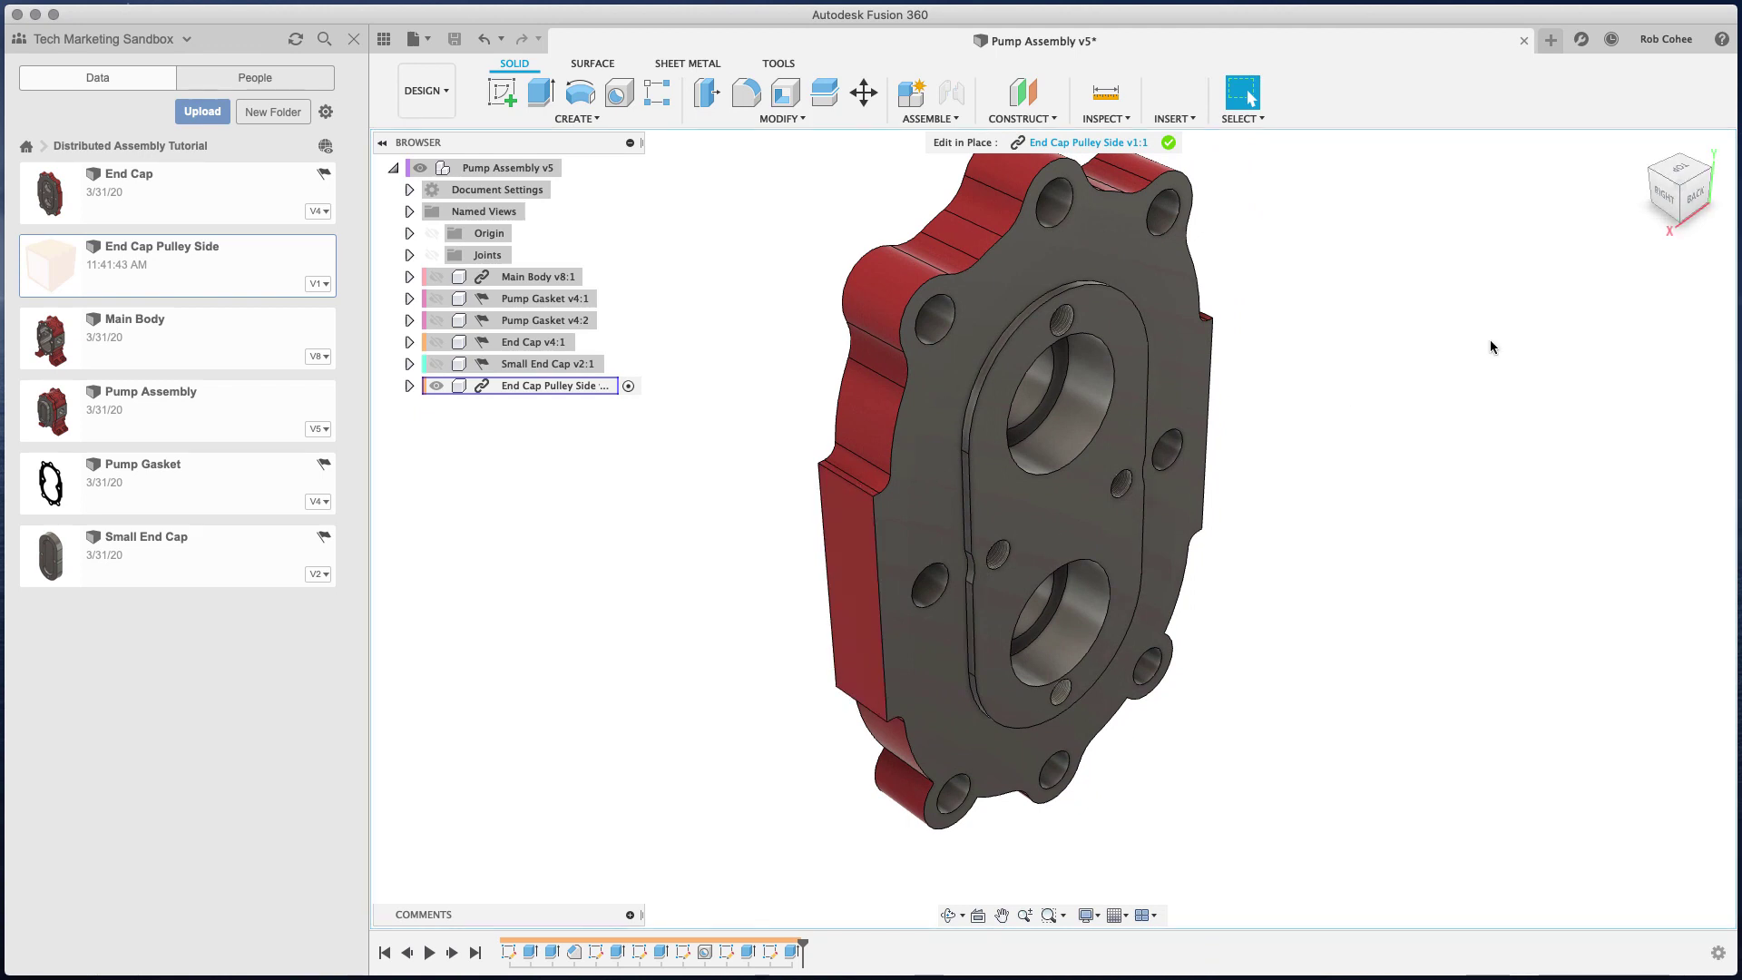
{"action": "middle_click_drag", "start_coordinate": [994, 560], "coordinate": [762, 548], "text": "shift"}
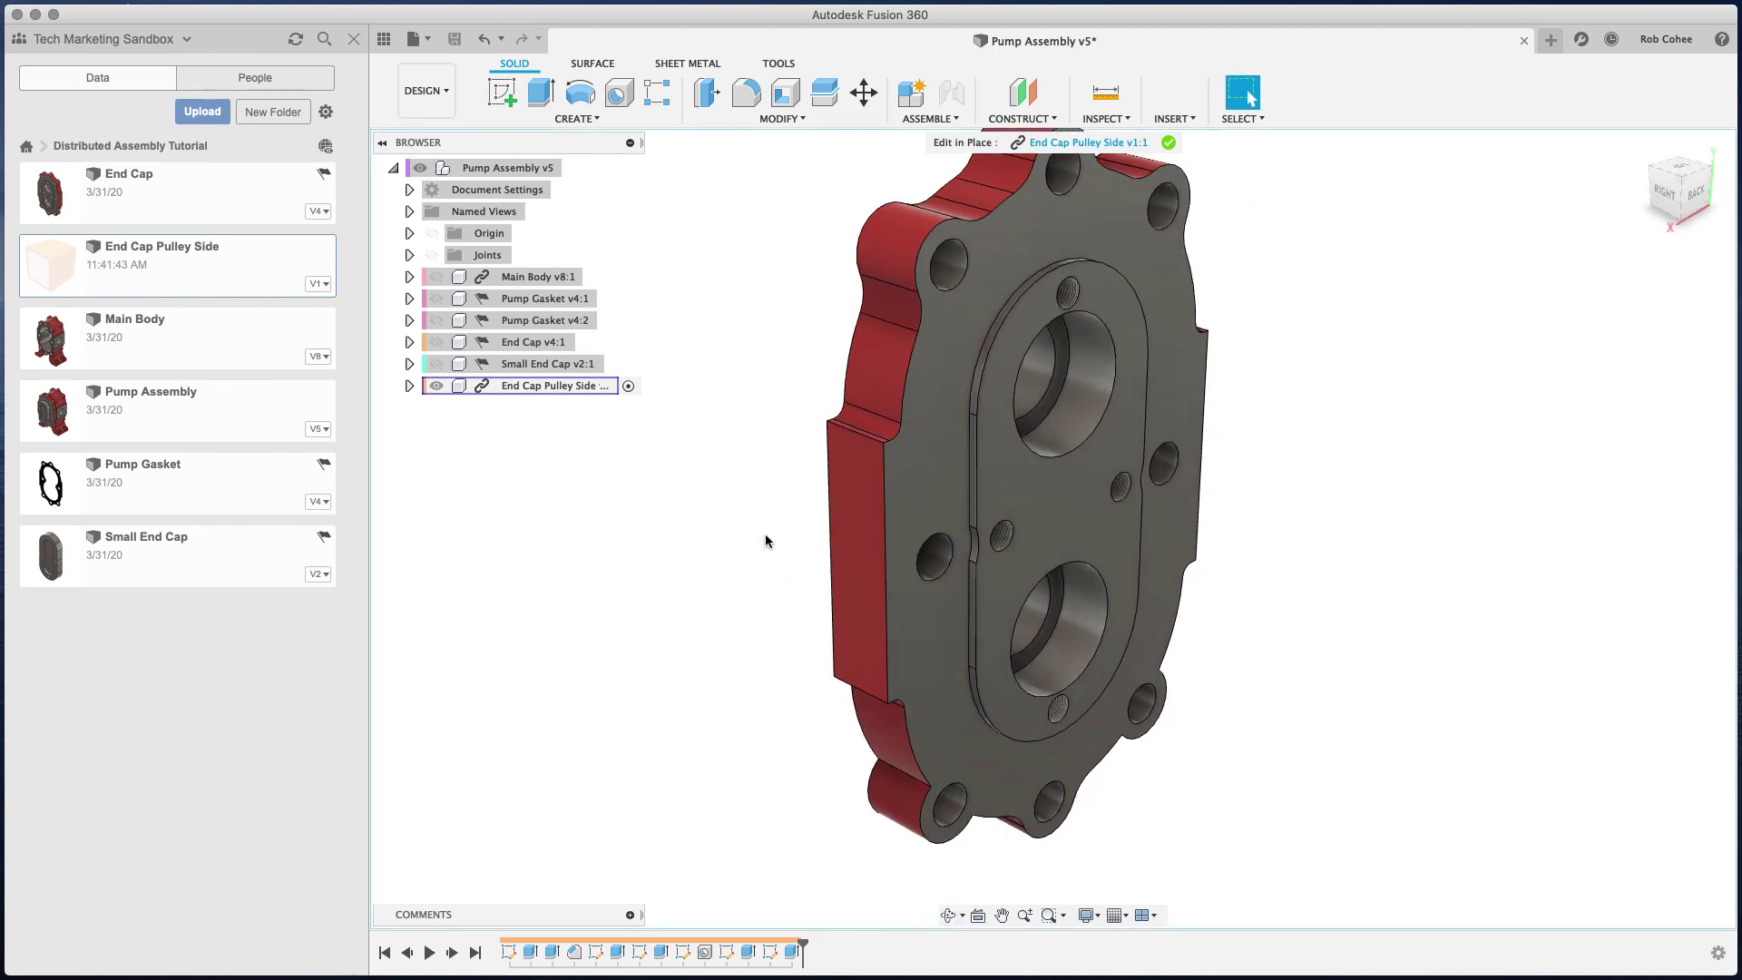
- Delete Hole1 and Sketch4 from the end cap's timeline
{"action": "left_click", "coordinate": [704, 950]}
{"action": "right_click", "coordinate": [704, 950]}
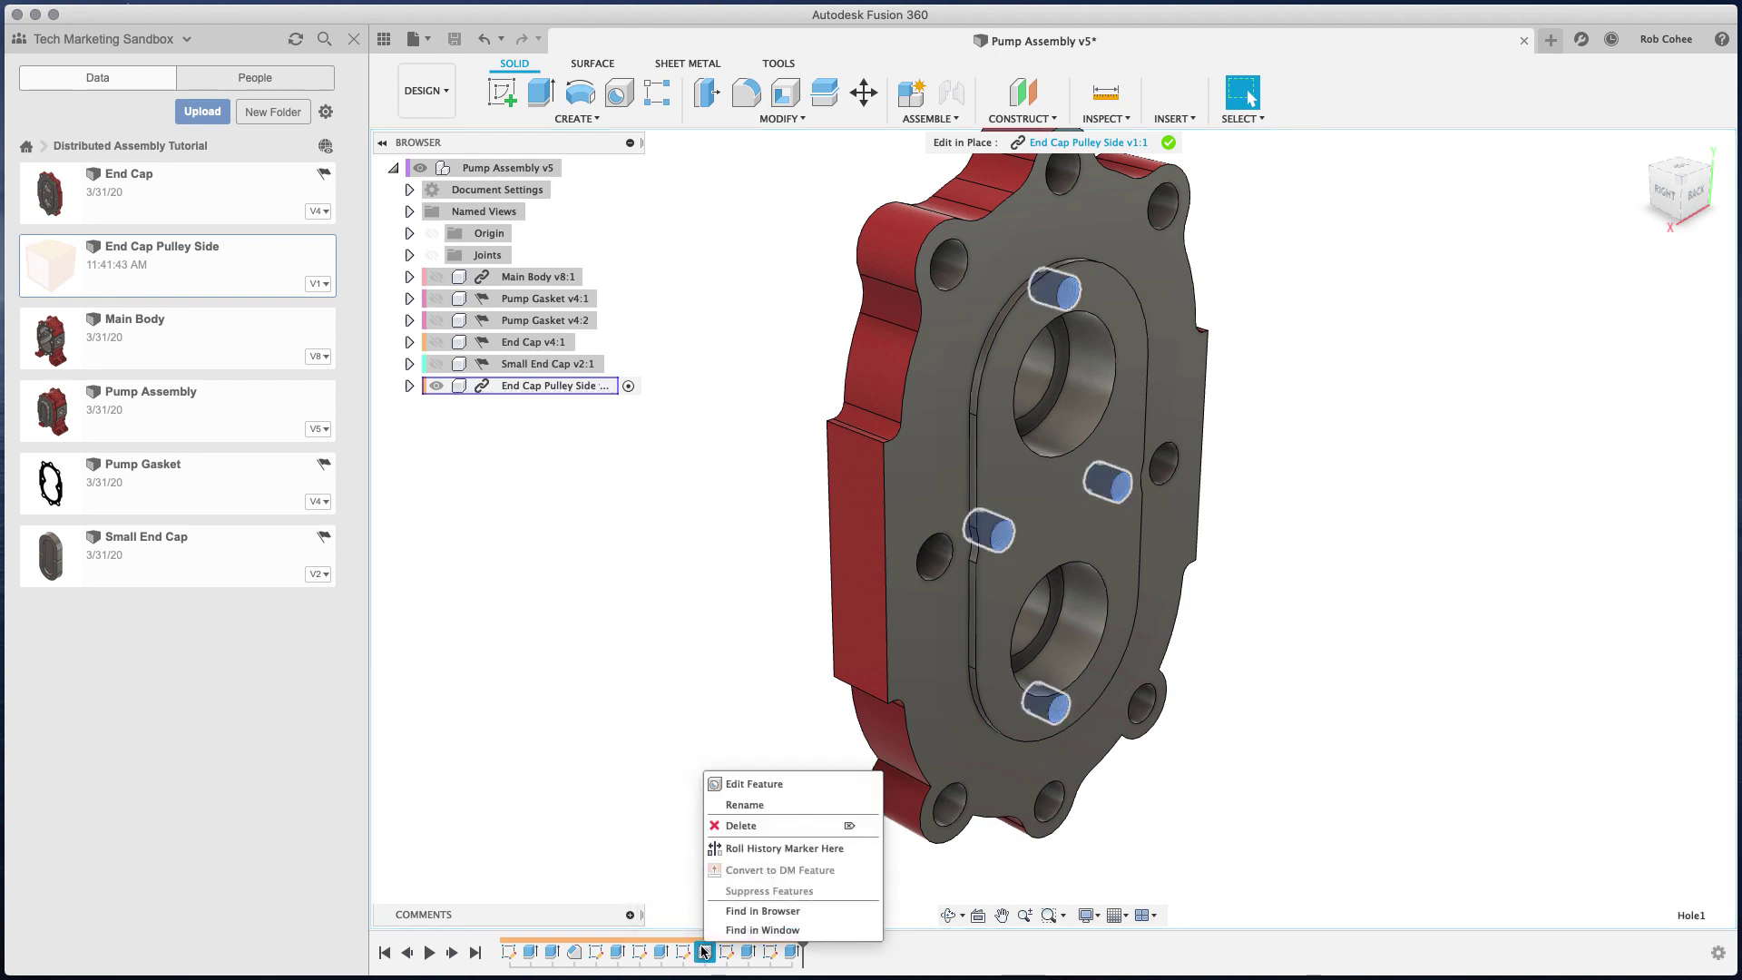
{"action": "left_click", "coordinate": [702, 810]}
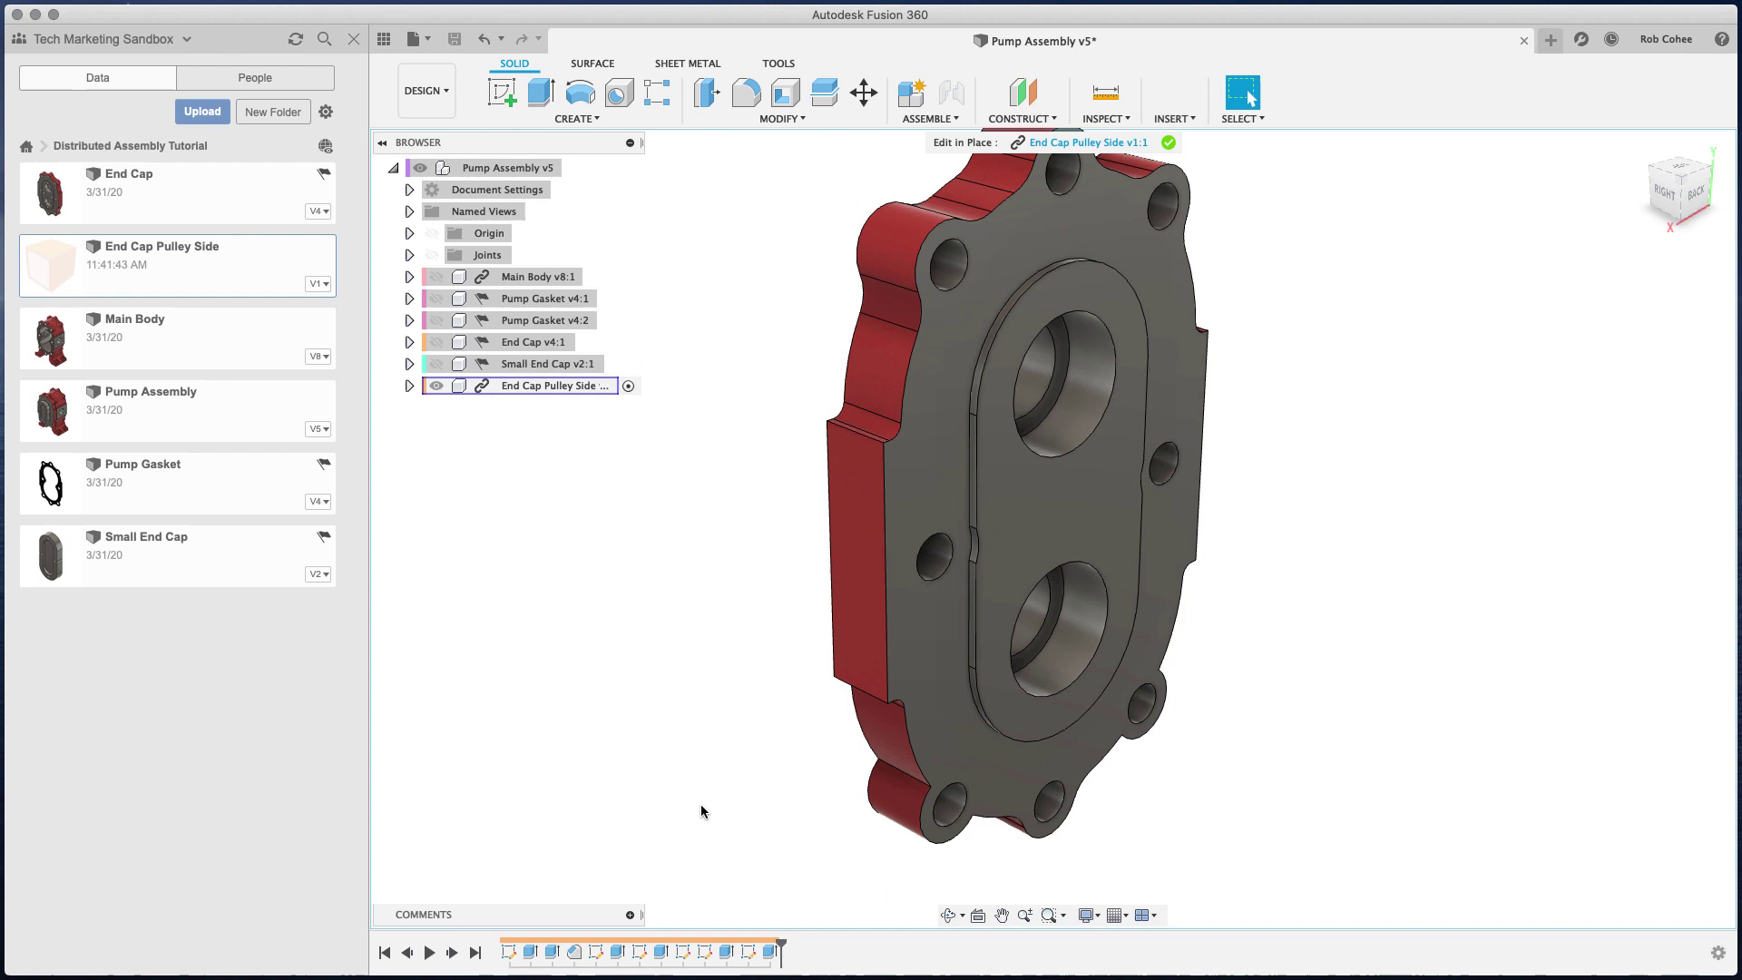
{"action": "left_click", "coordinate": [683, 950]}
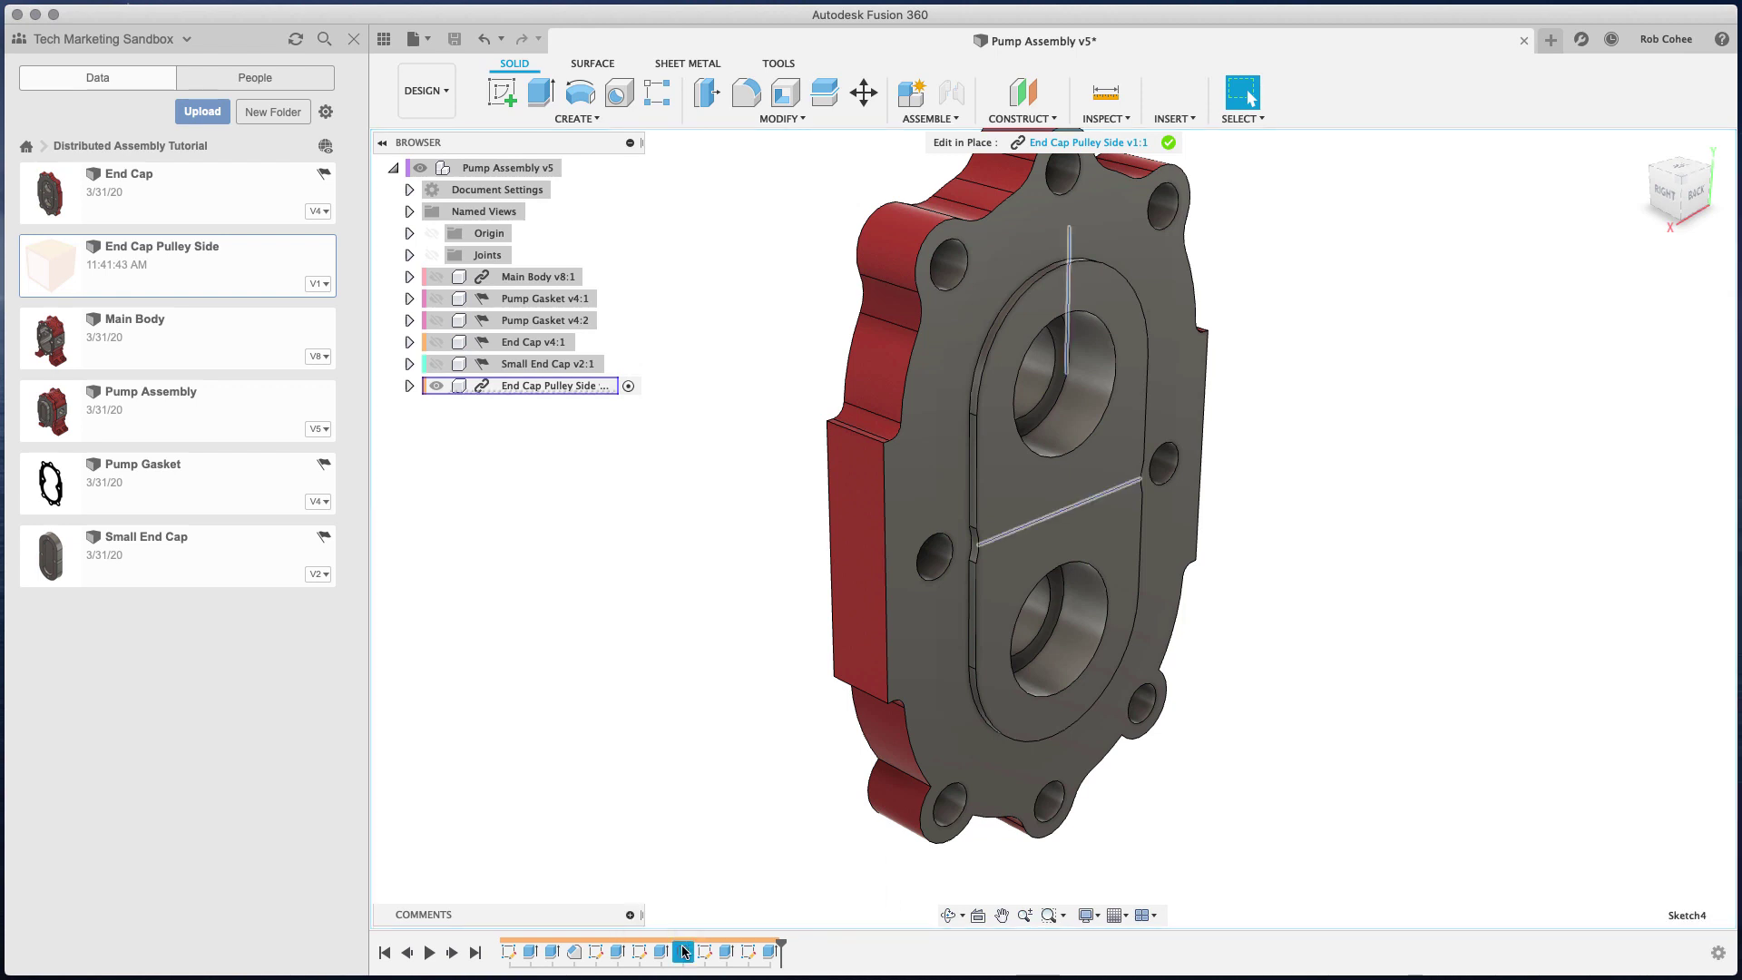
{"action": "right_click", "coordinate": [684, 950]}
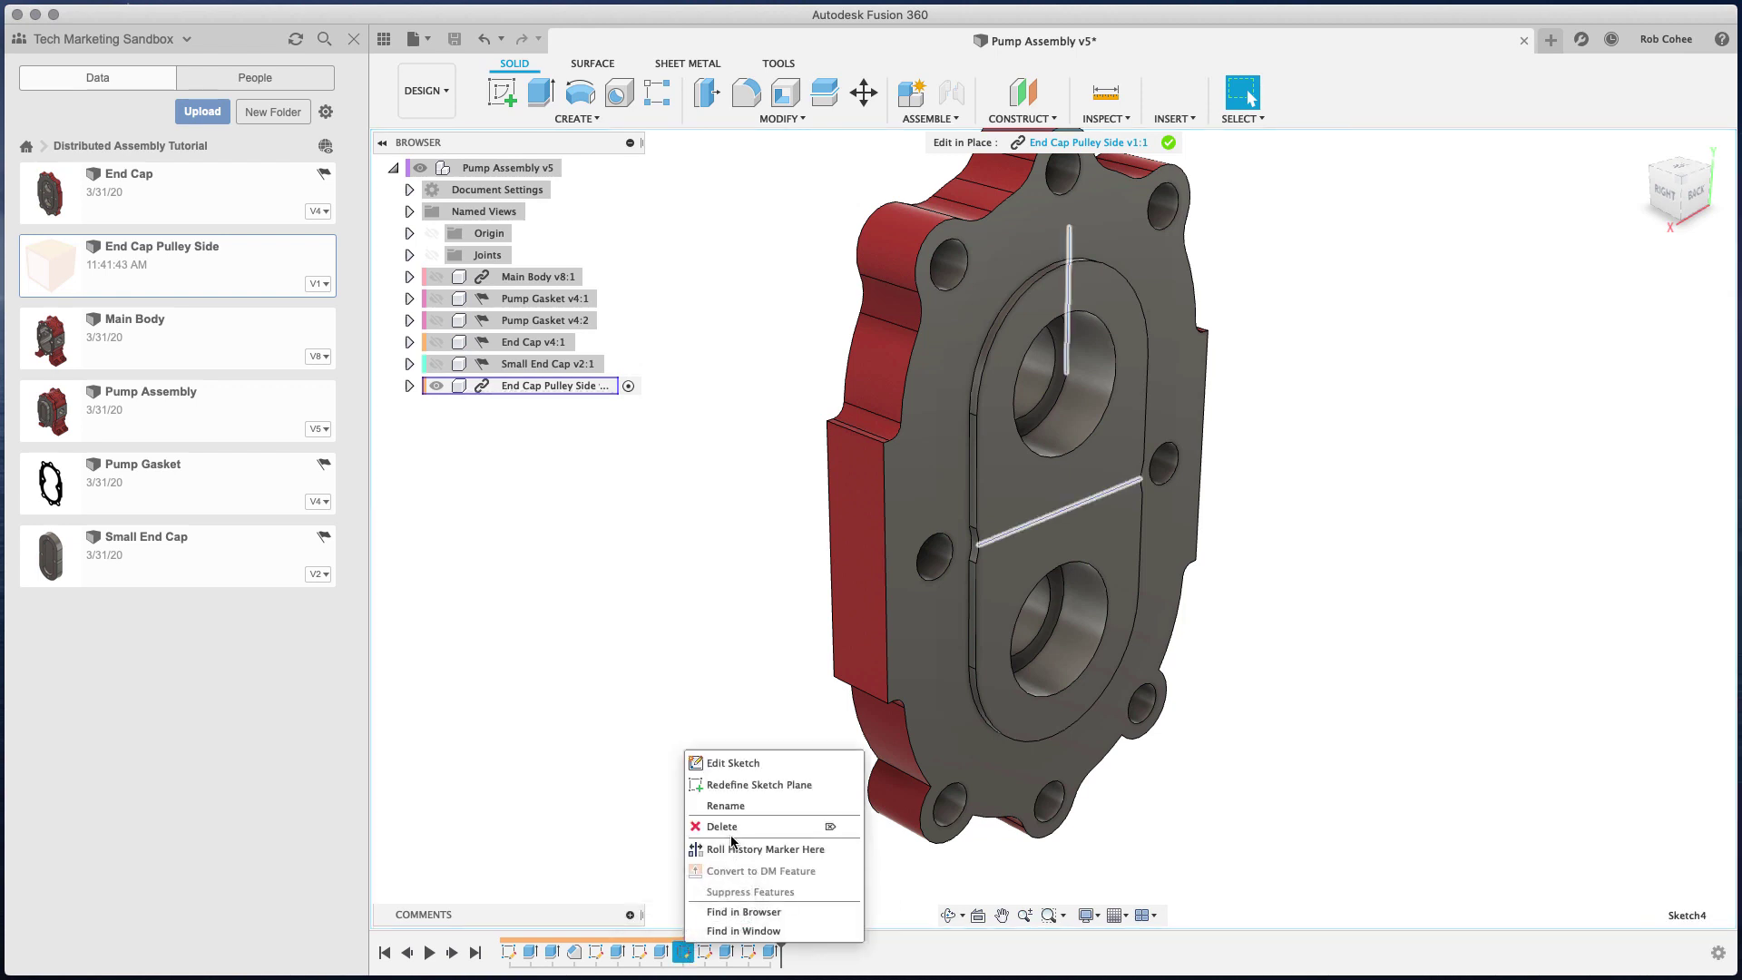
{"action": "left_click", "coordinate": [703, 825]}
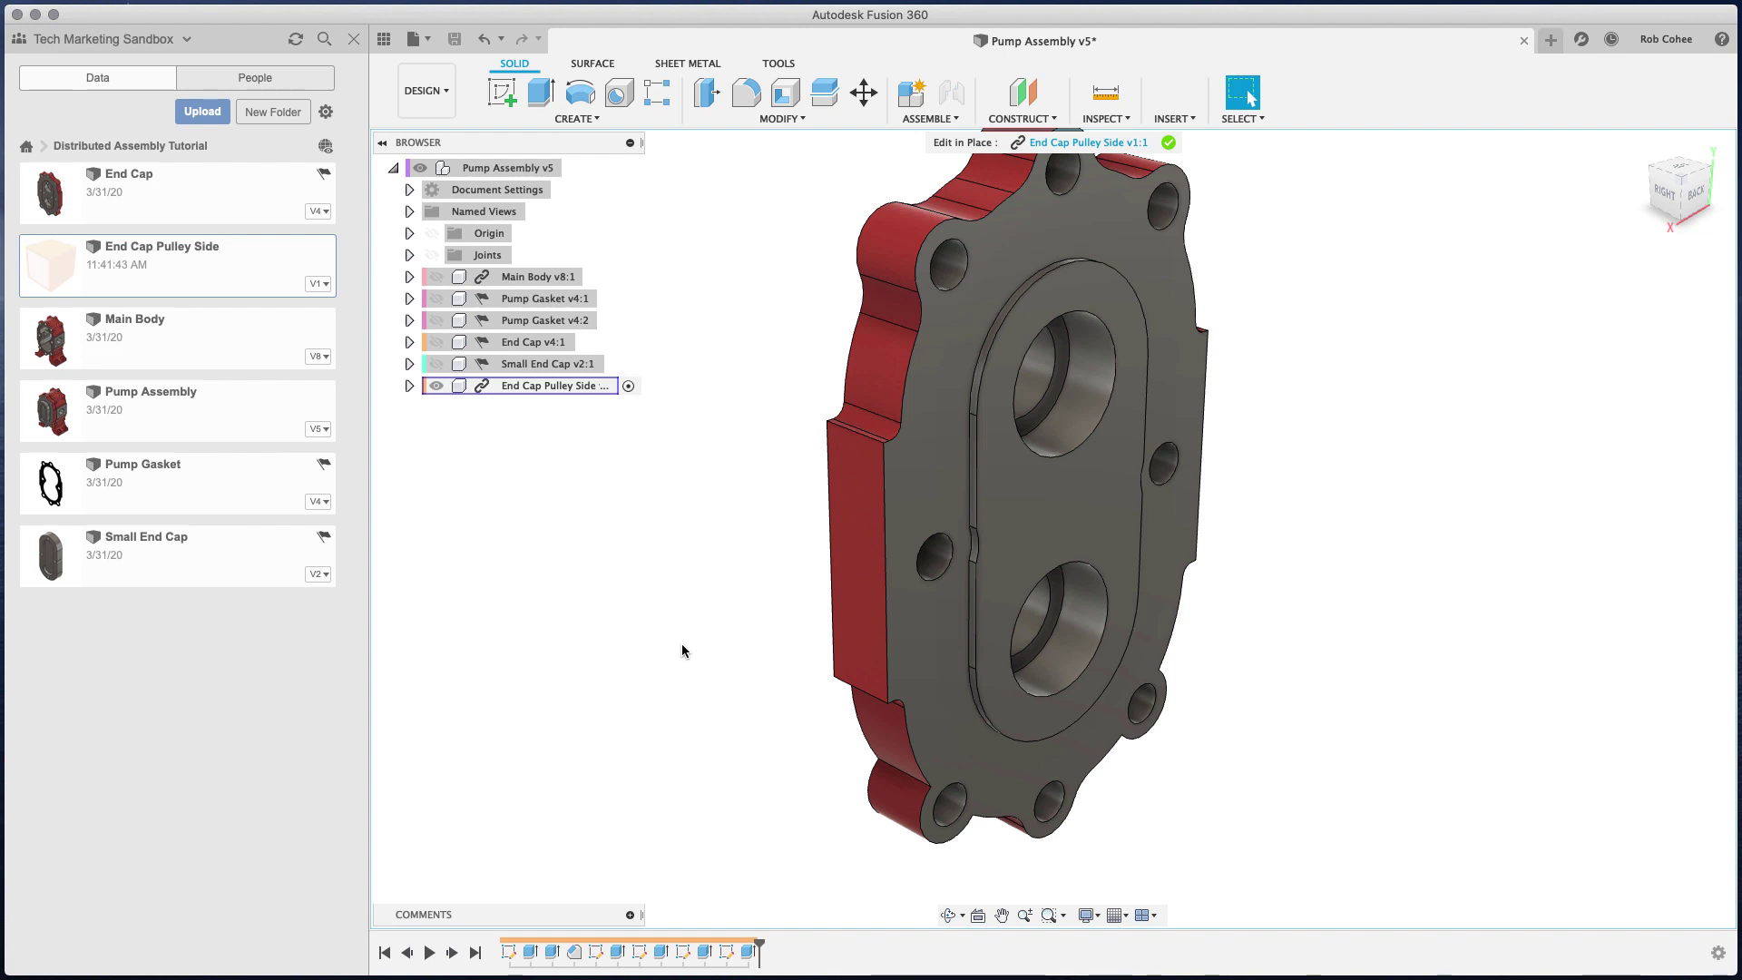
{"action": "middle_click_drag", "start_coordinate": [683, 650], "coordinate": [684, 675]}
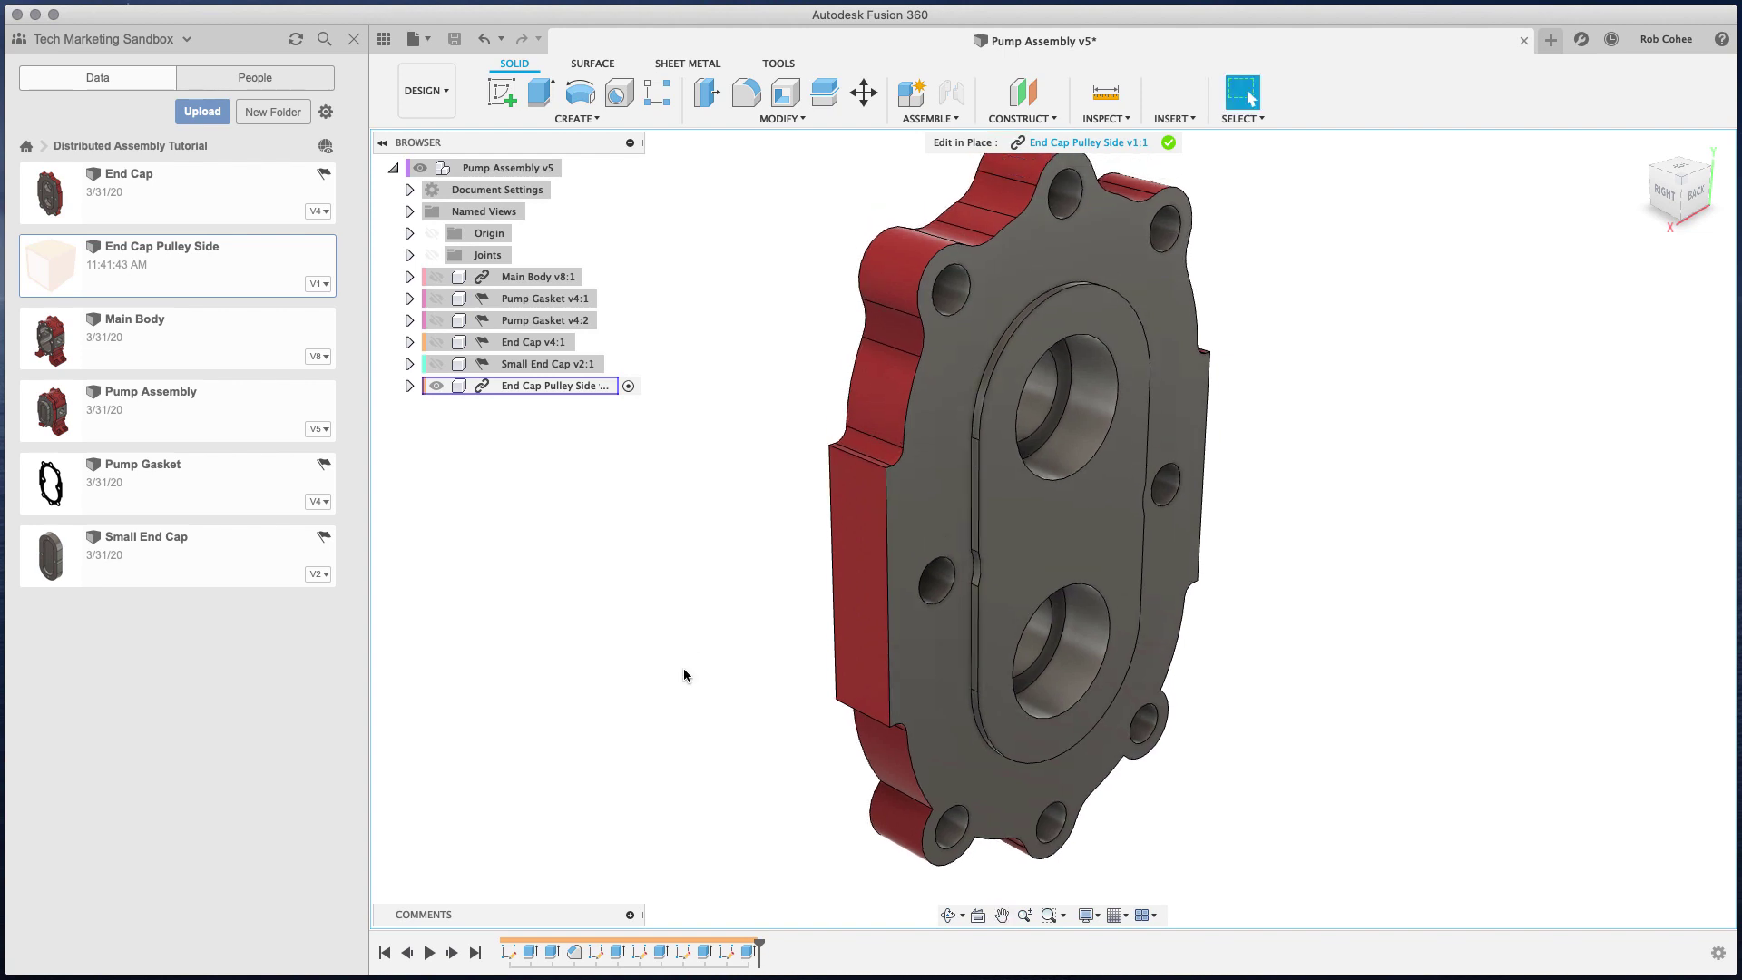
- Create a sketch on the end cap's raised inner face, viewed from the back
{"action": "right_click", "coordinate": [1055, 543]}
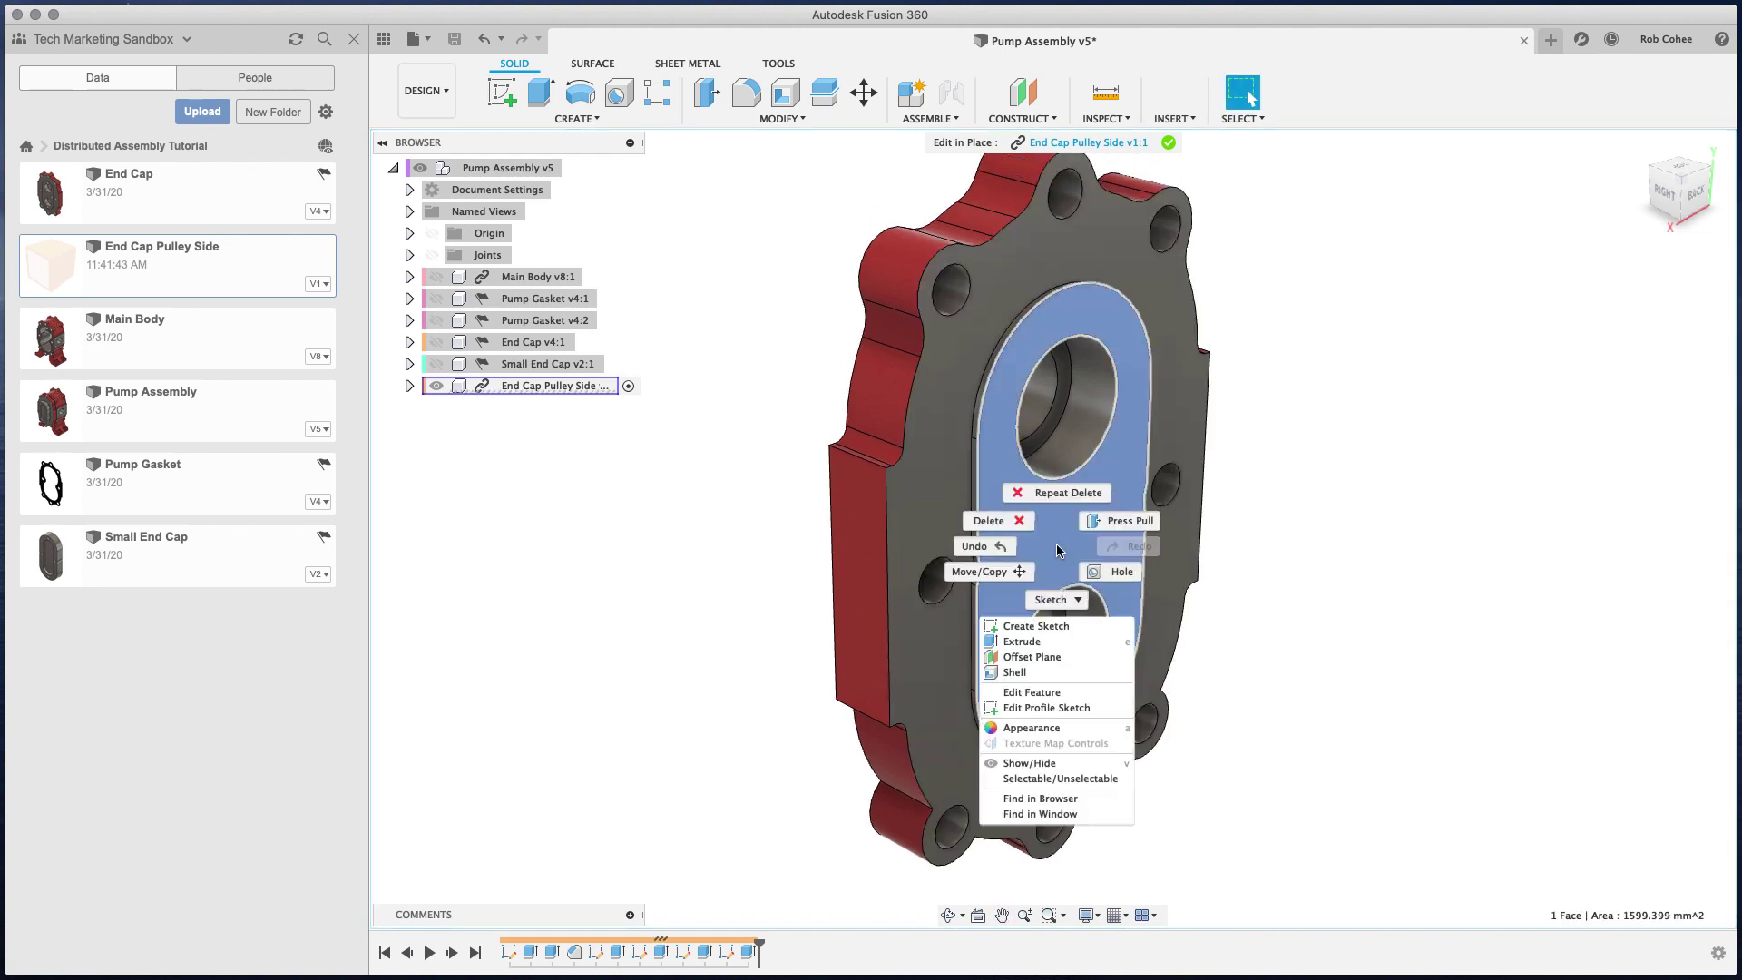
{"action": "left_click", "coordinate": [1035, 626]}
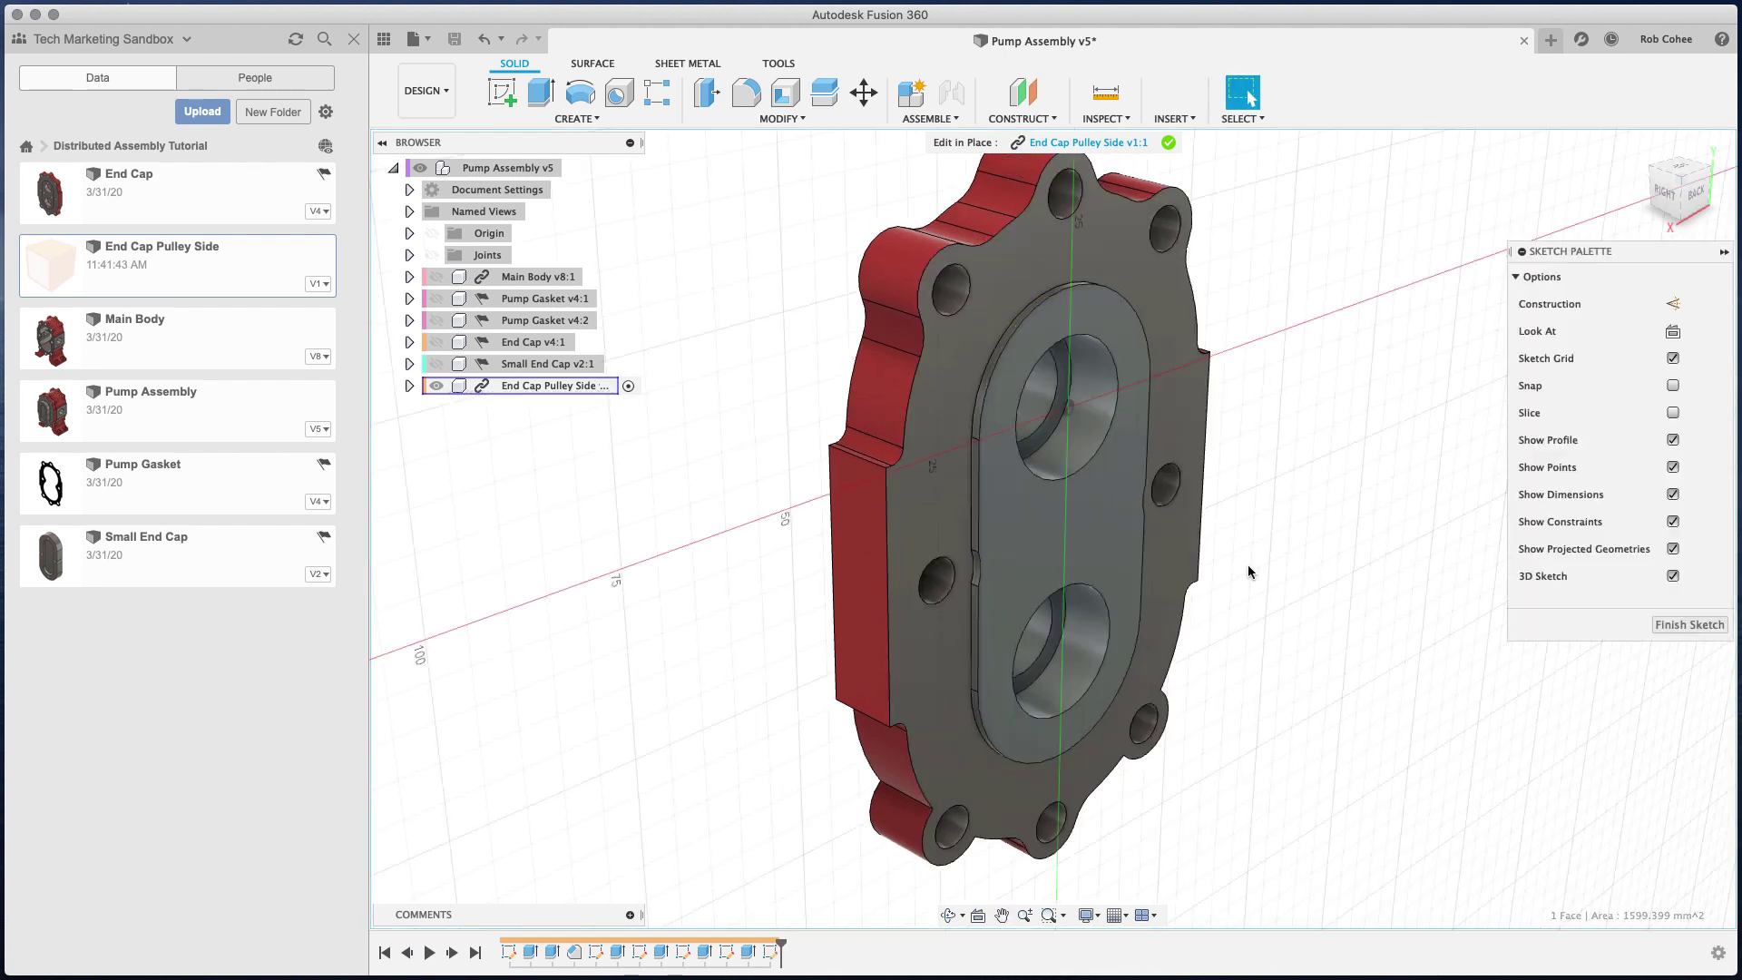
{"action": "left_click", "coordinate": [1695, 194]}
{"action": "middle_click_drag", "start_coordinate": [1353, 455], "coordinate": [1451, 543]}
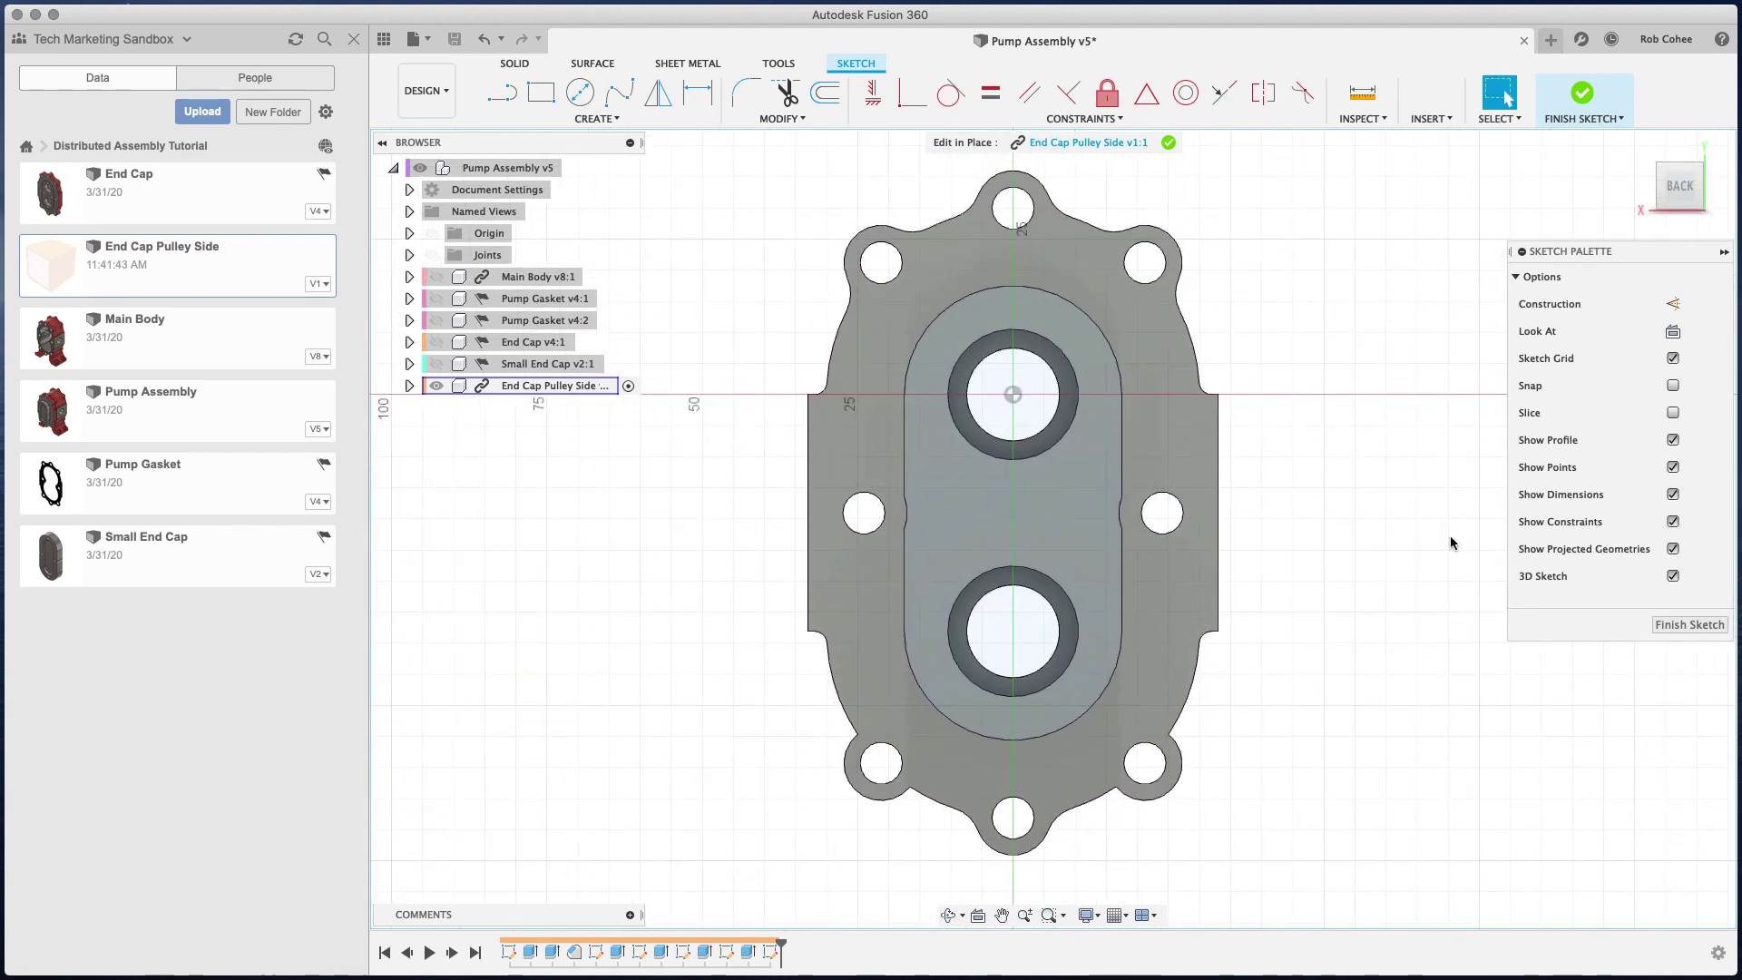
- Project the upper and lower bore edges as construction geometry
{"action": "key", "text": "p"}
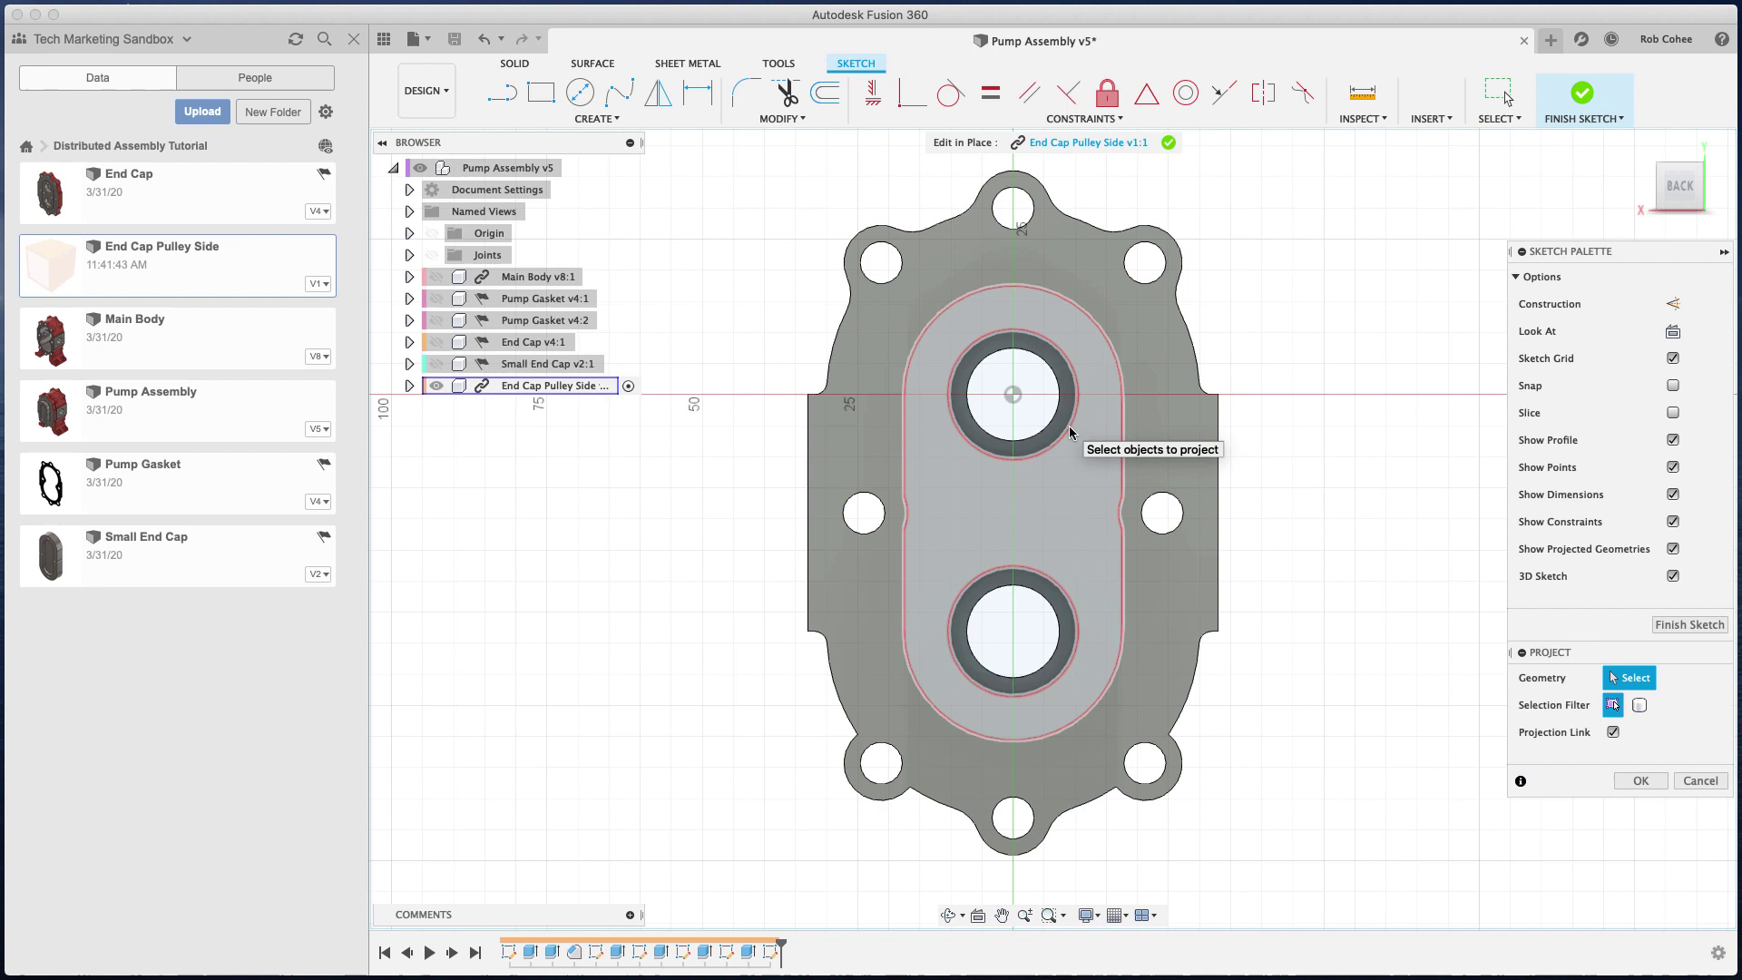
{"action": "left_click", "coordinate": [1673, 304]}
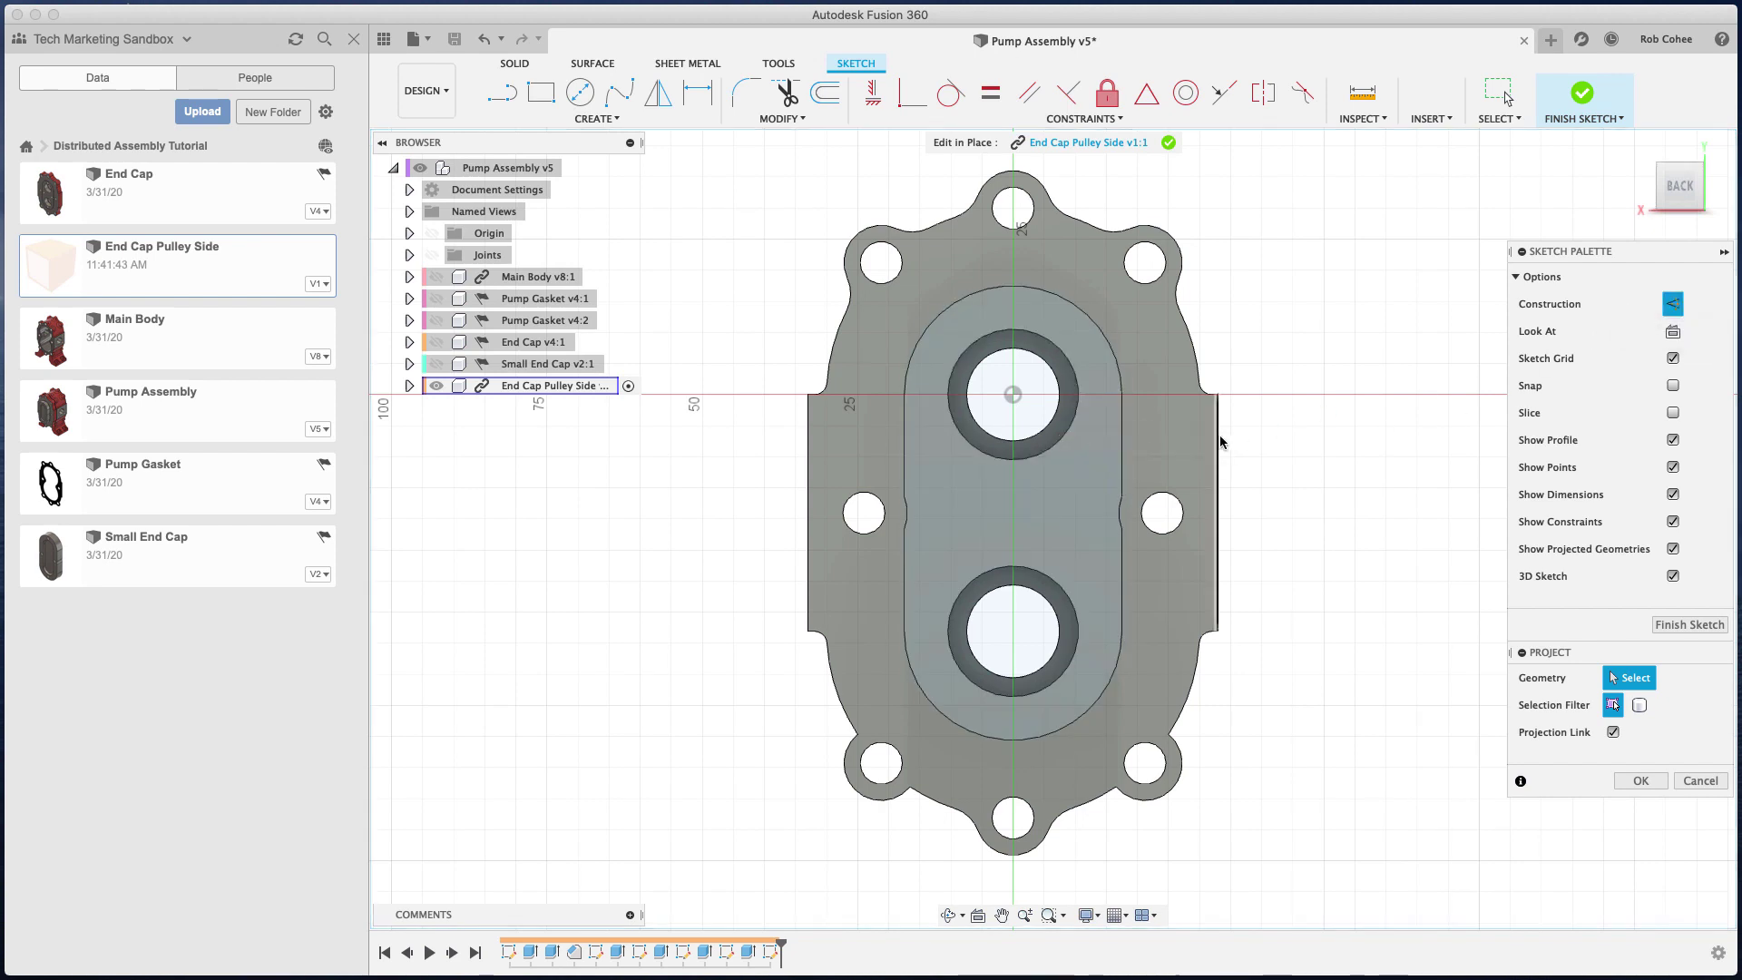
{"action": "left_click", "coordinate": [1071, 430]}
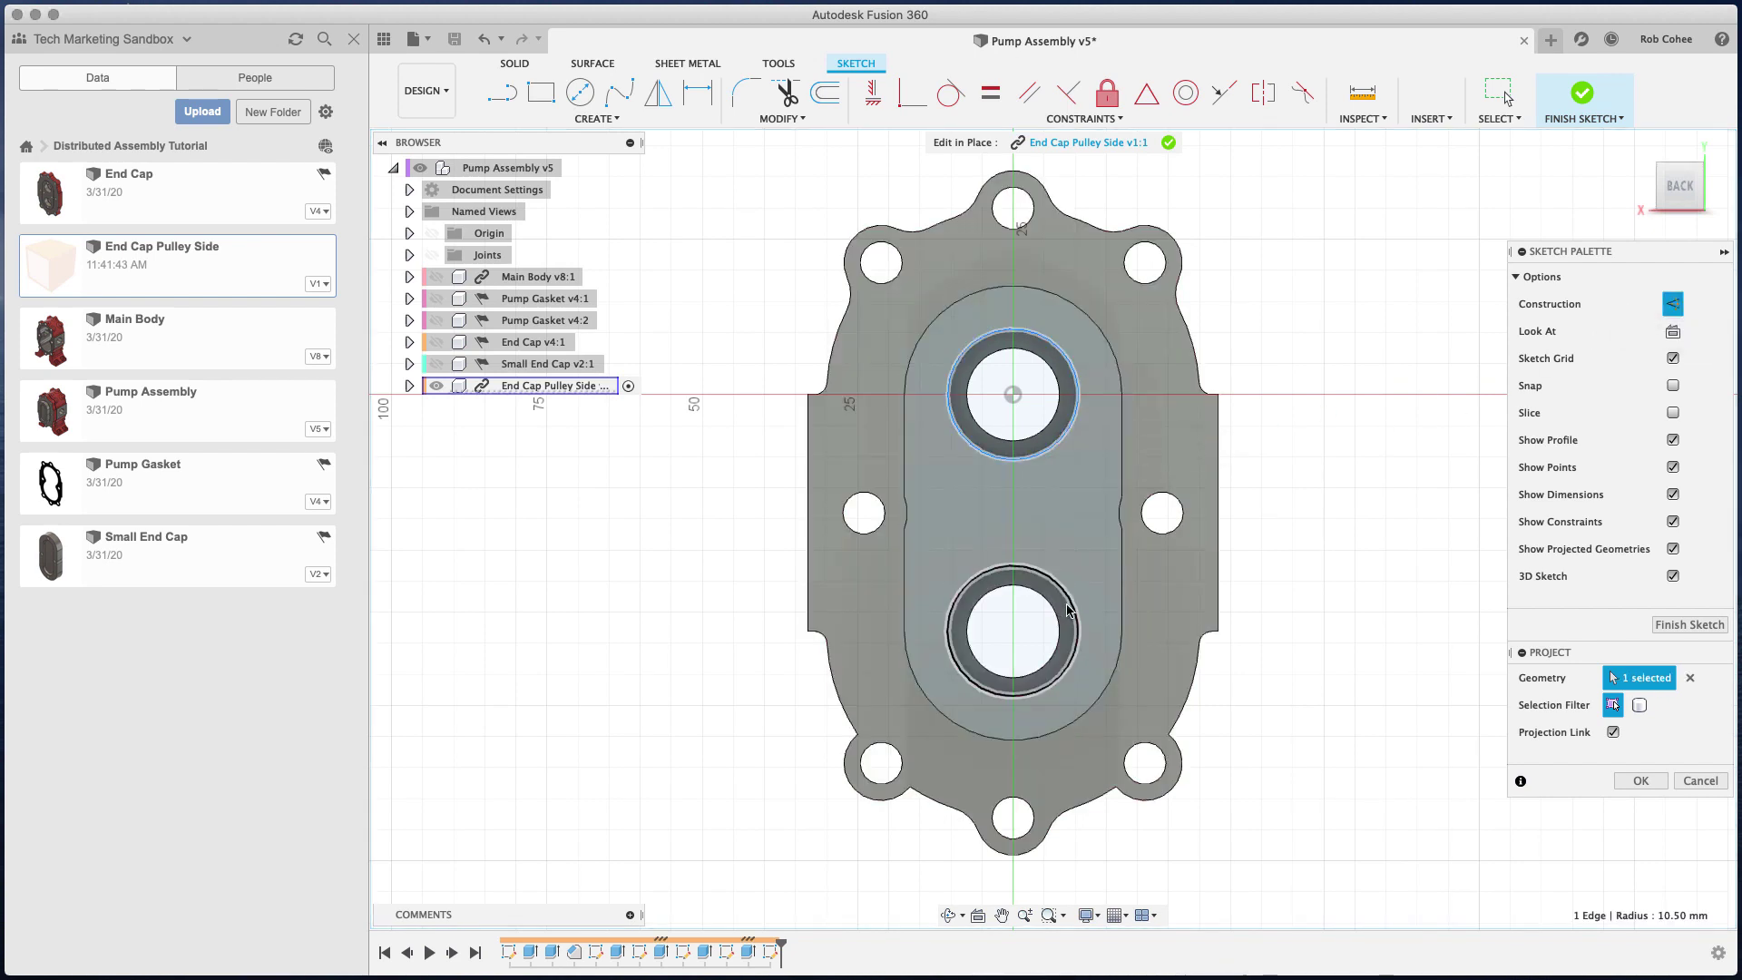
{"action": "left_click", "coordinate": [1070, 607]}
{"action": "right_click", "coordinate": [1367, 507]}
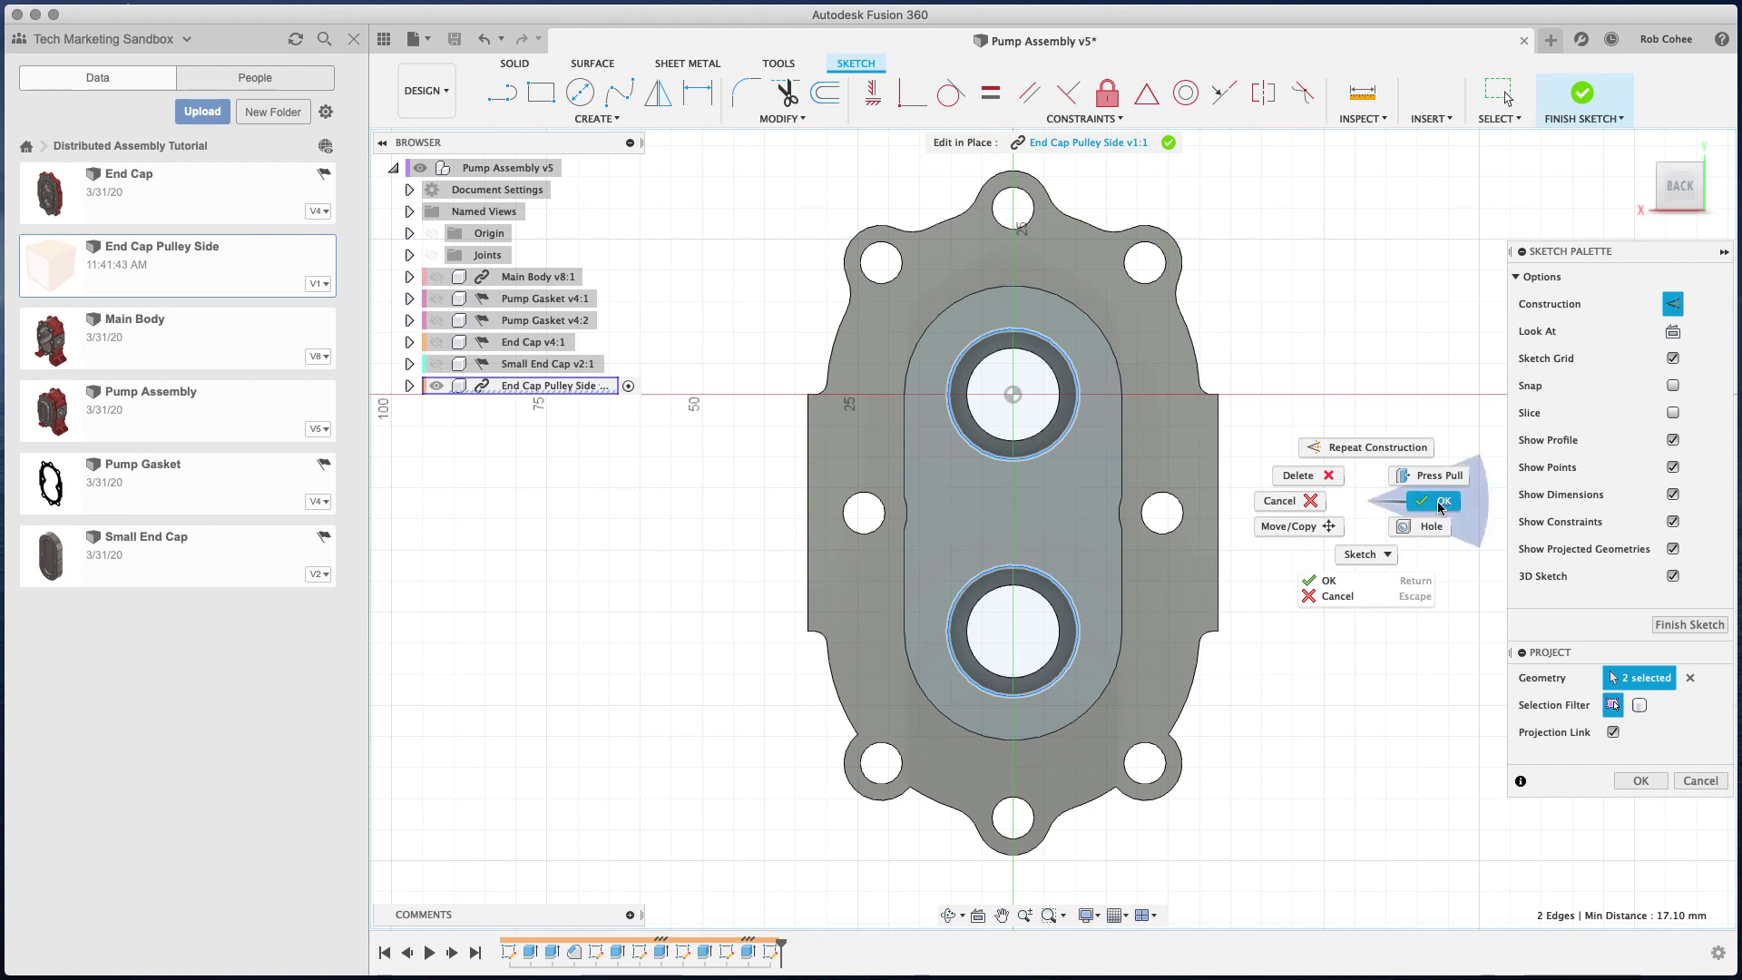
{"action": "left_click", "coordinate": [1416, 508]}
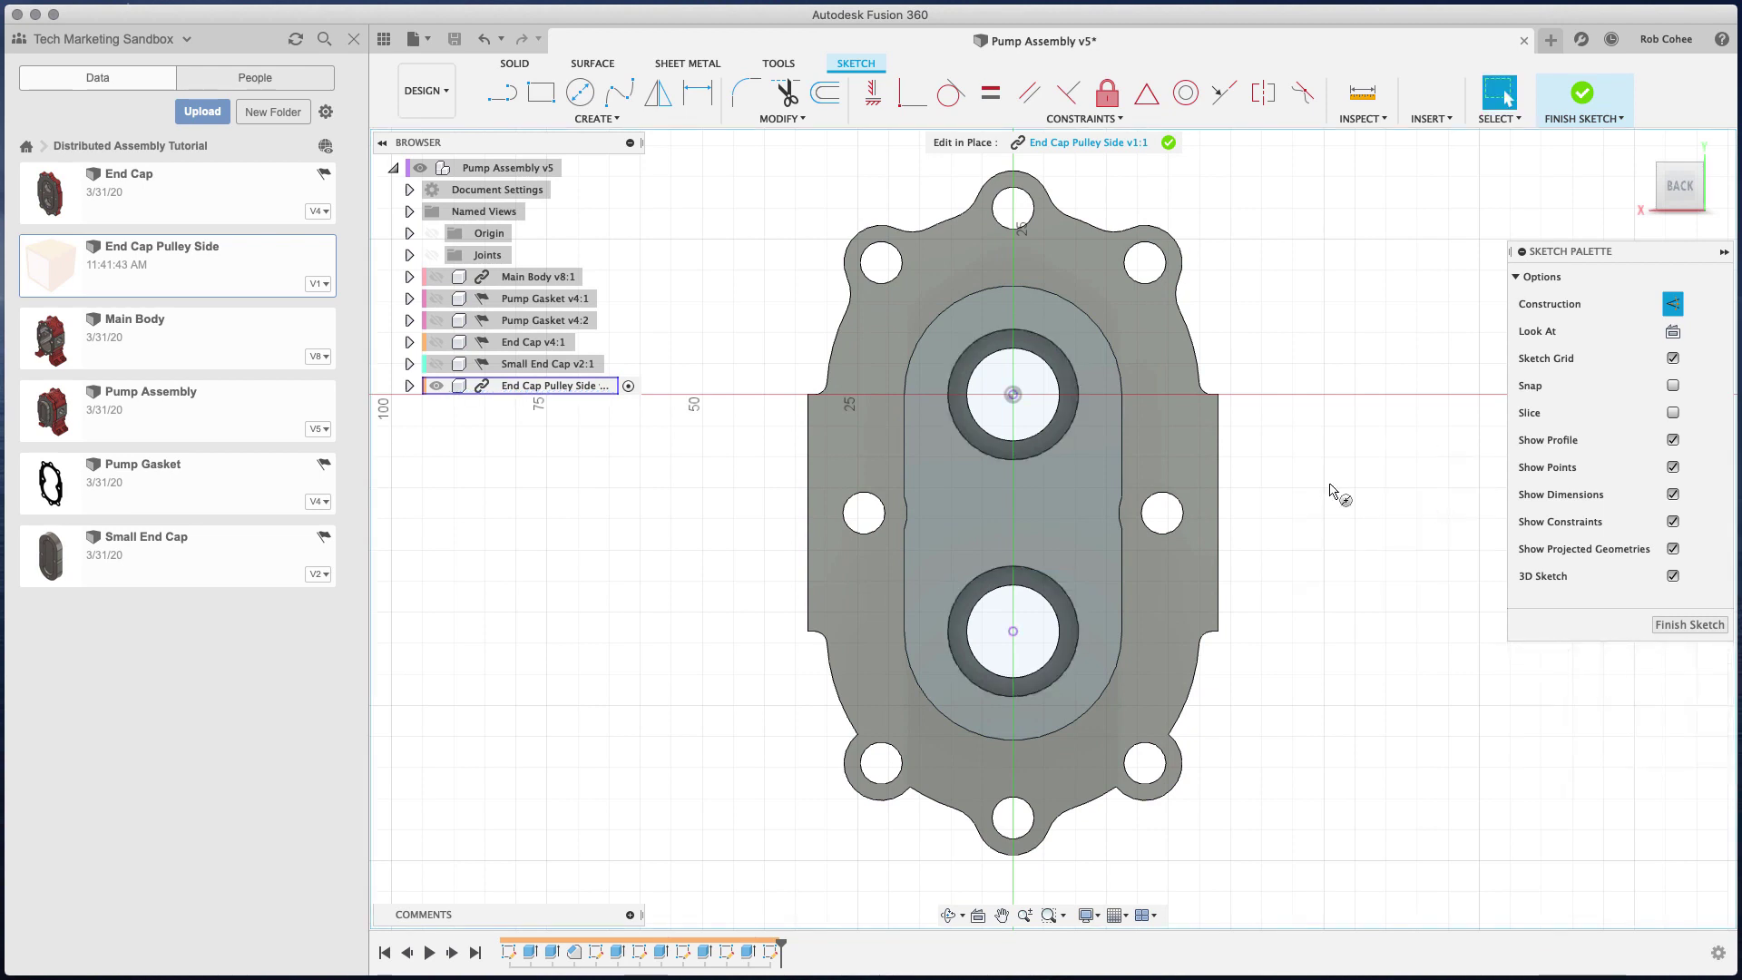
- Draw 25.9 mm diameter circles centred on the upper and lower bores
{"action": "key", "text": "c"}
{"action": "left_click", "coordinate": [1013, 394]}
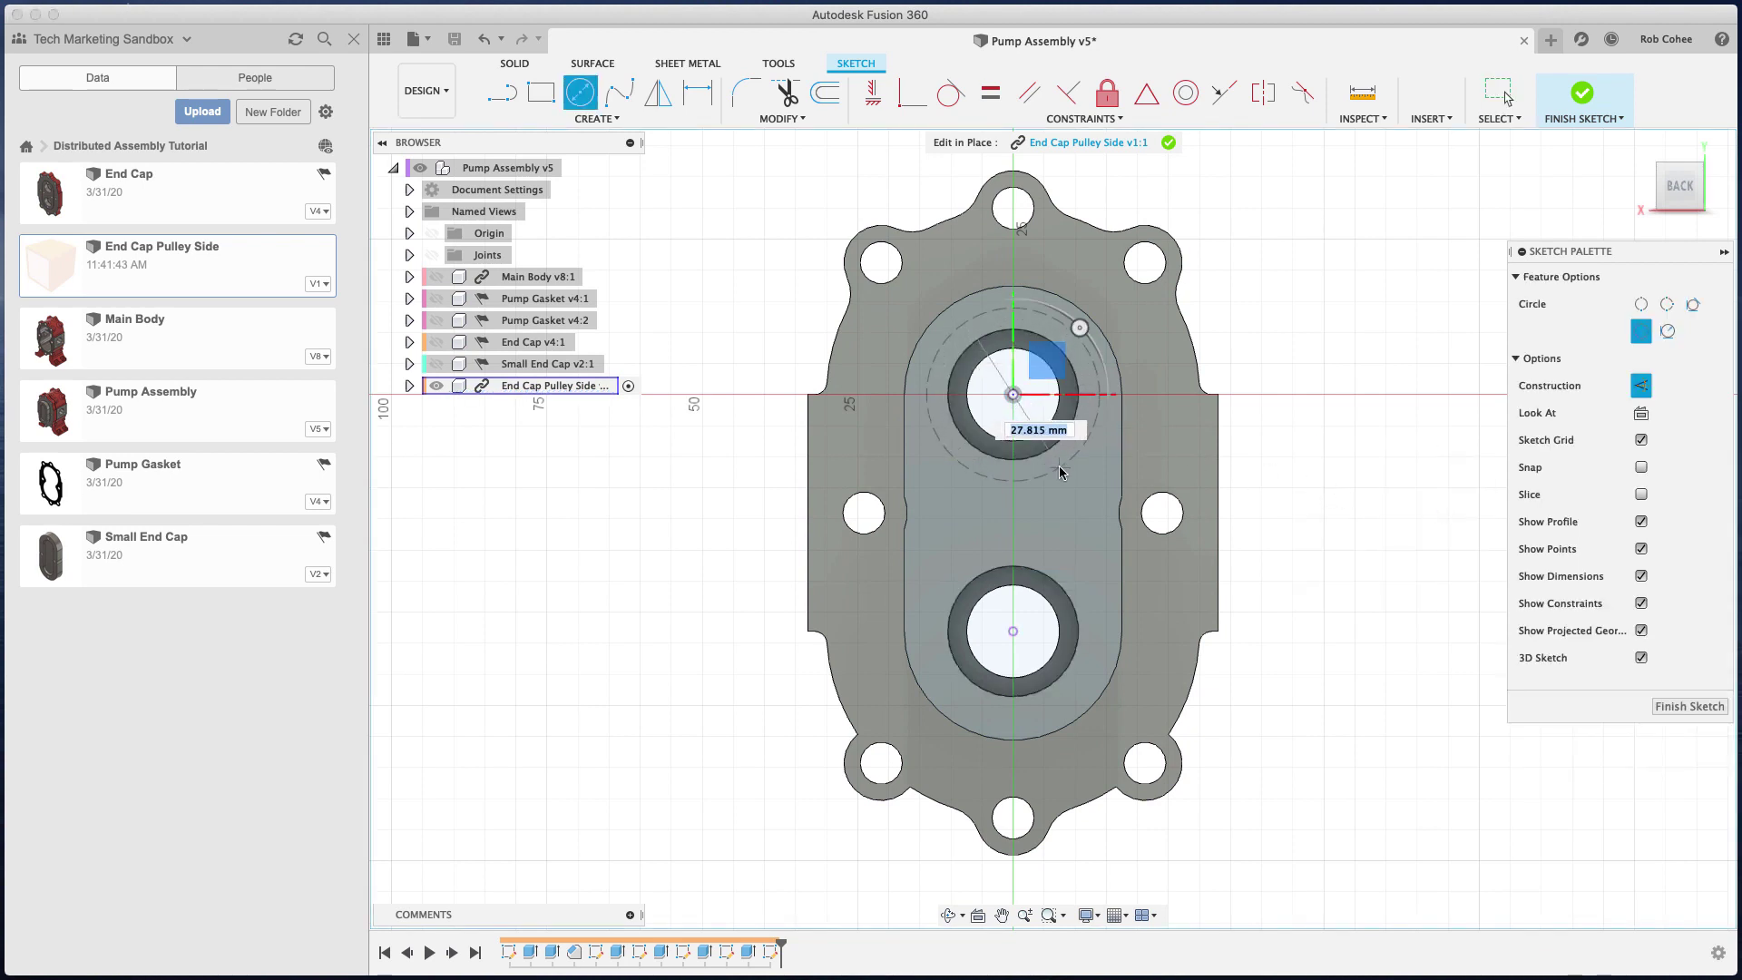
{"action": "left_click", "coordinate": [1641, 385]}
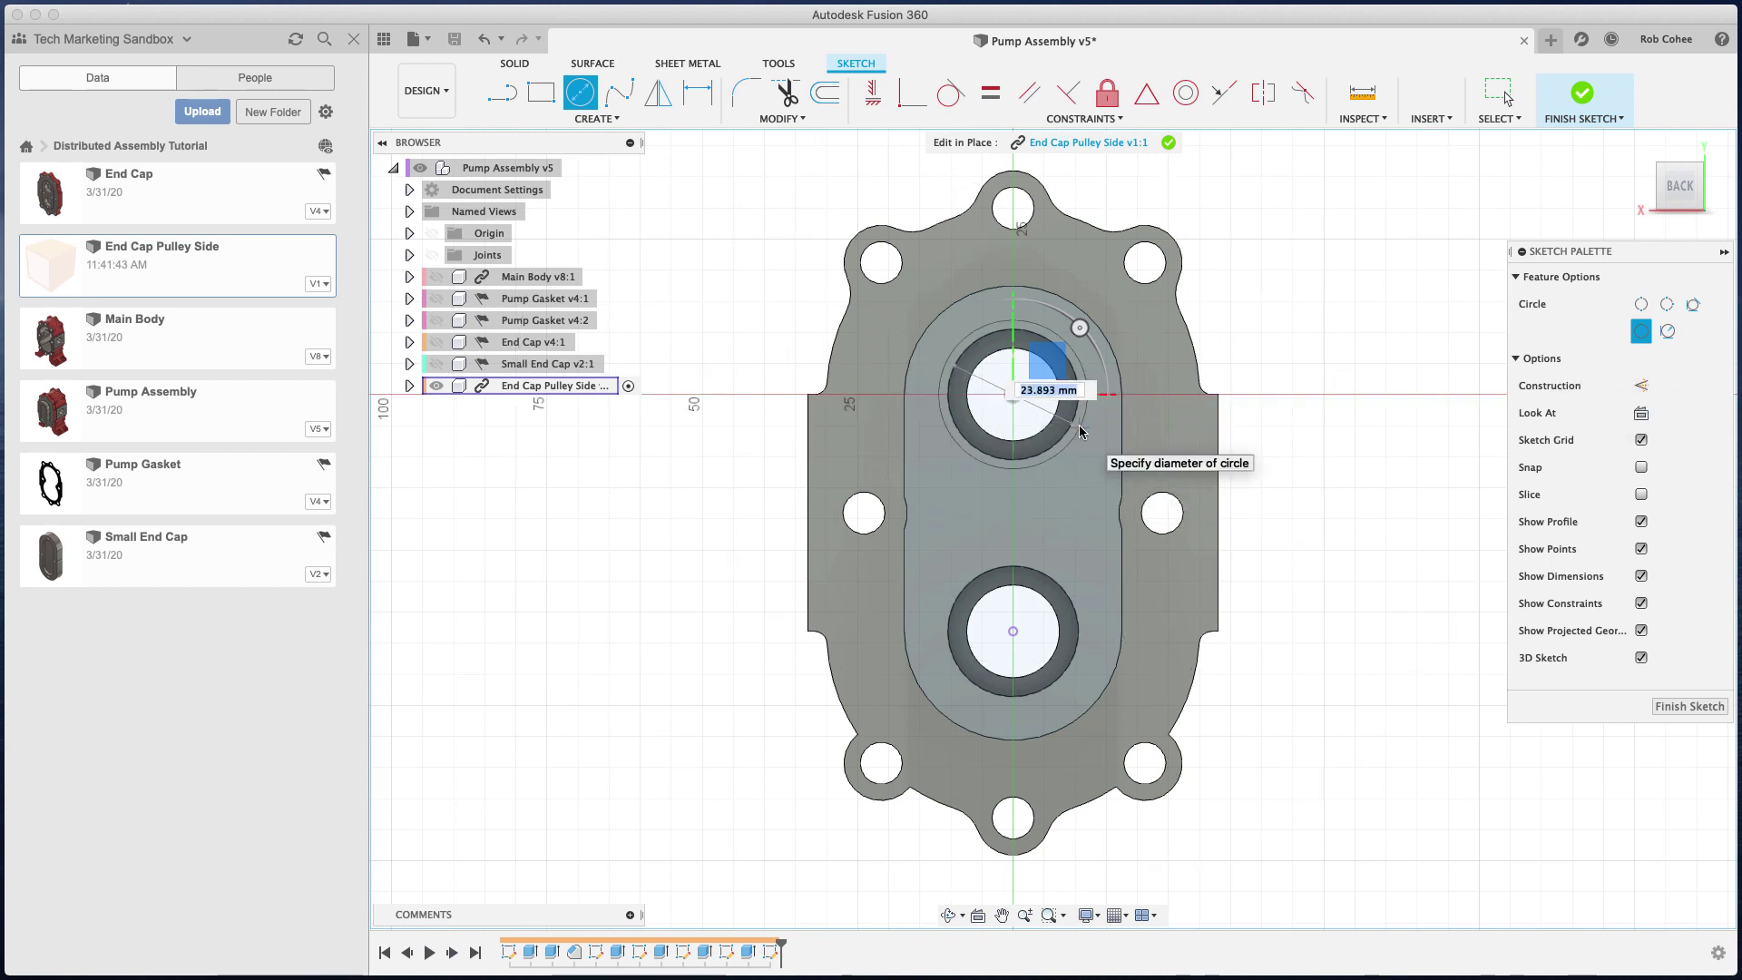
{"action": "type", "text": "2"}
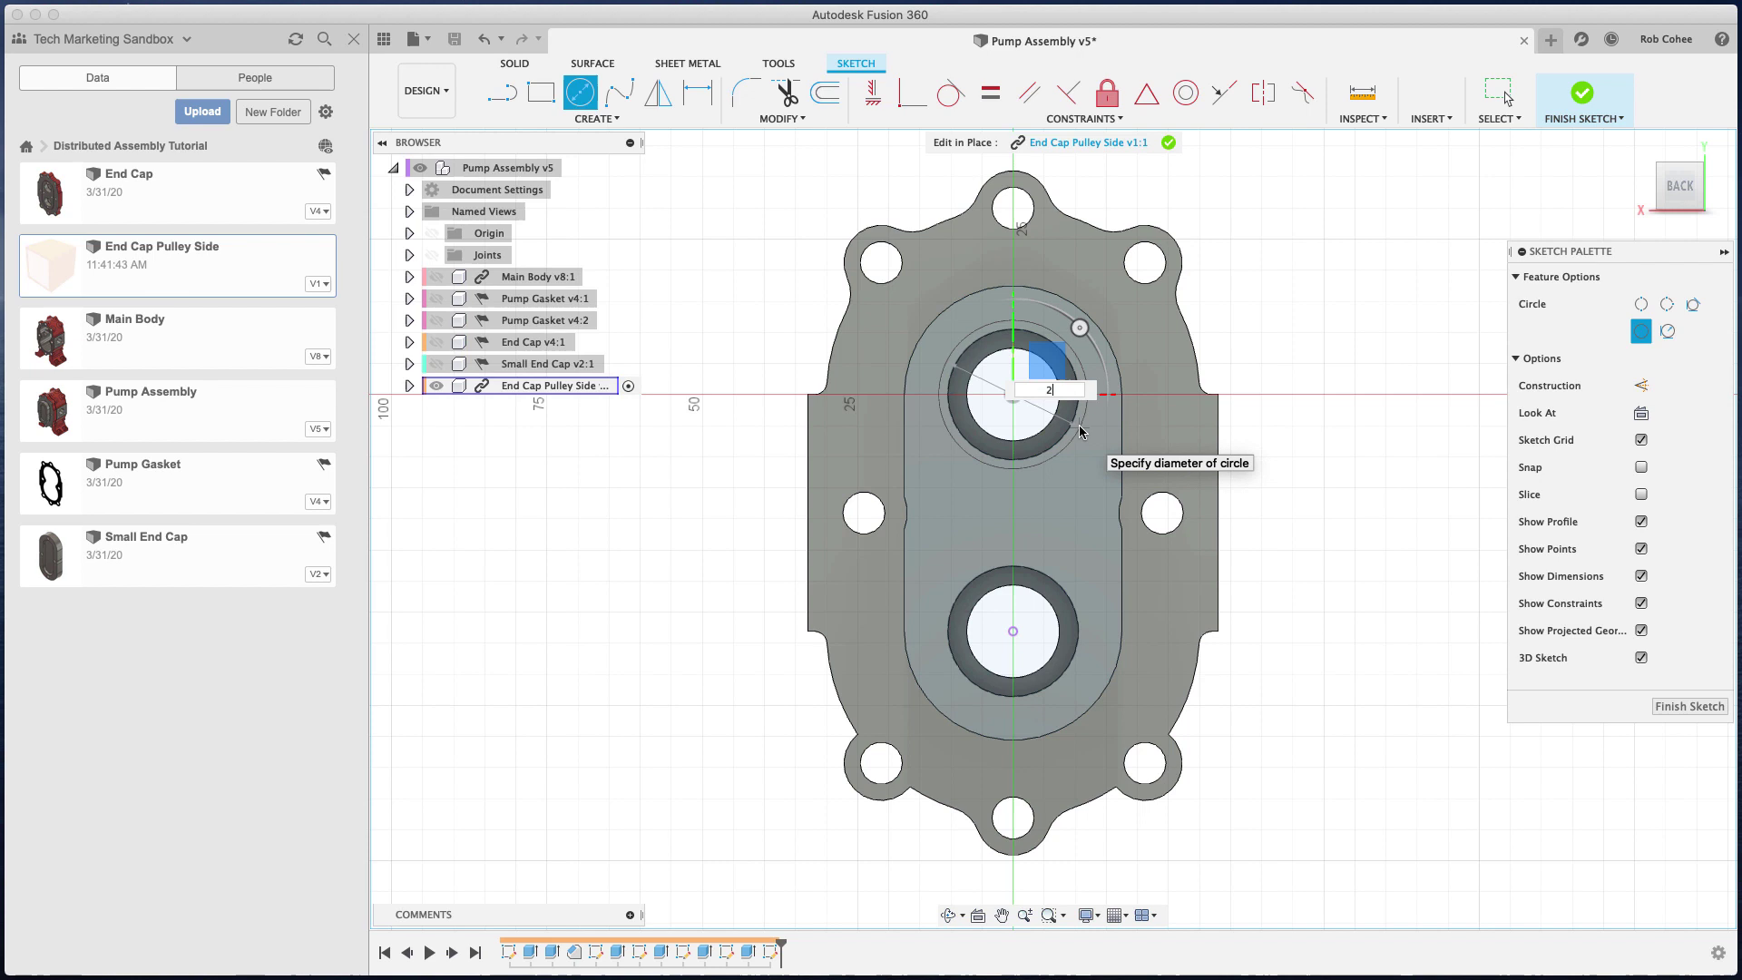
{"action": "type", "text": "5.9"}
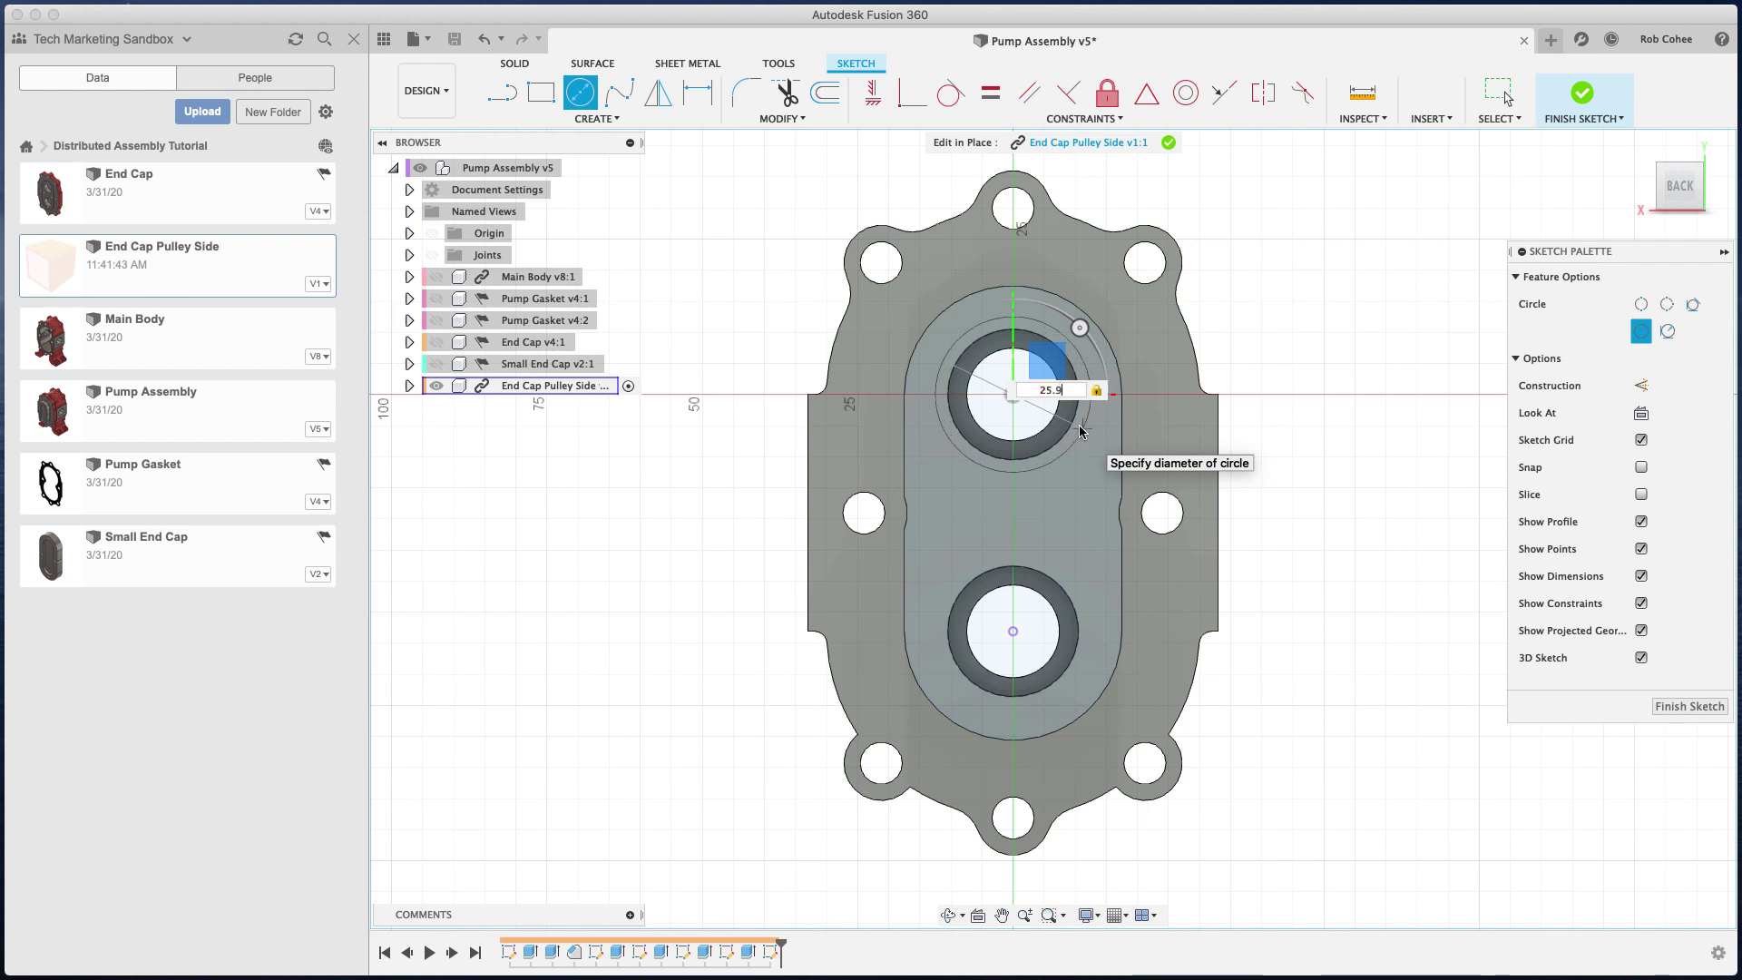
{"action": "key", "text": "Return"}
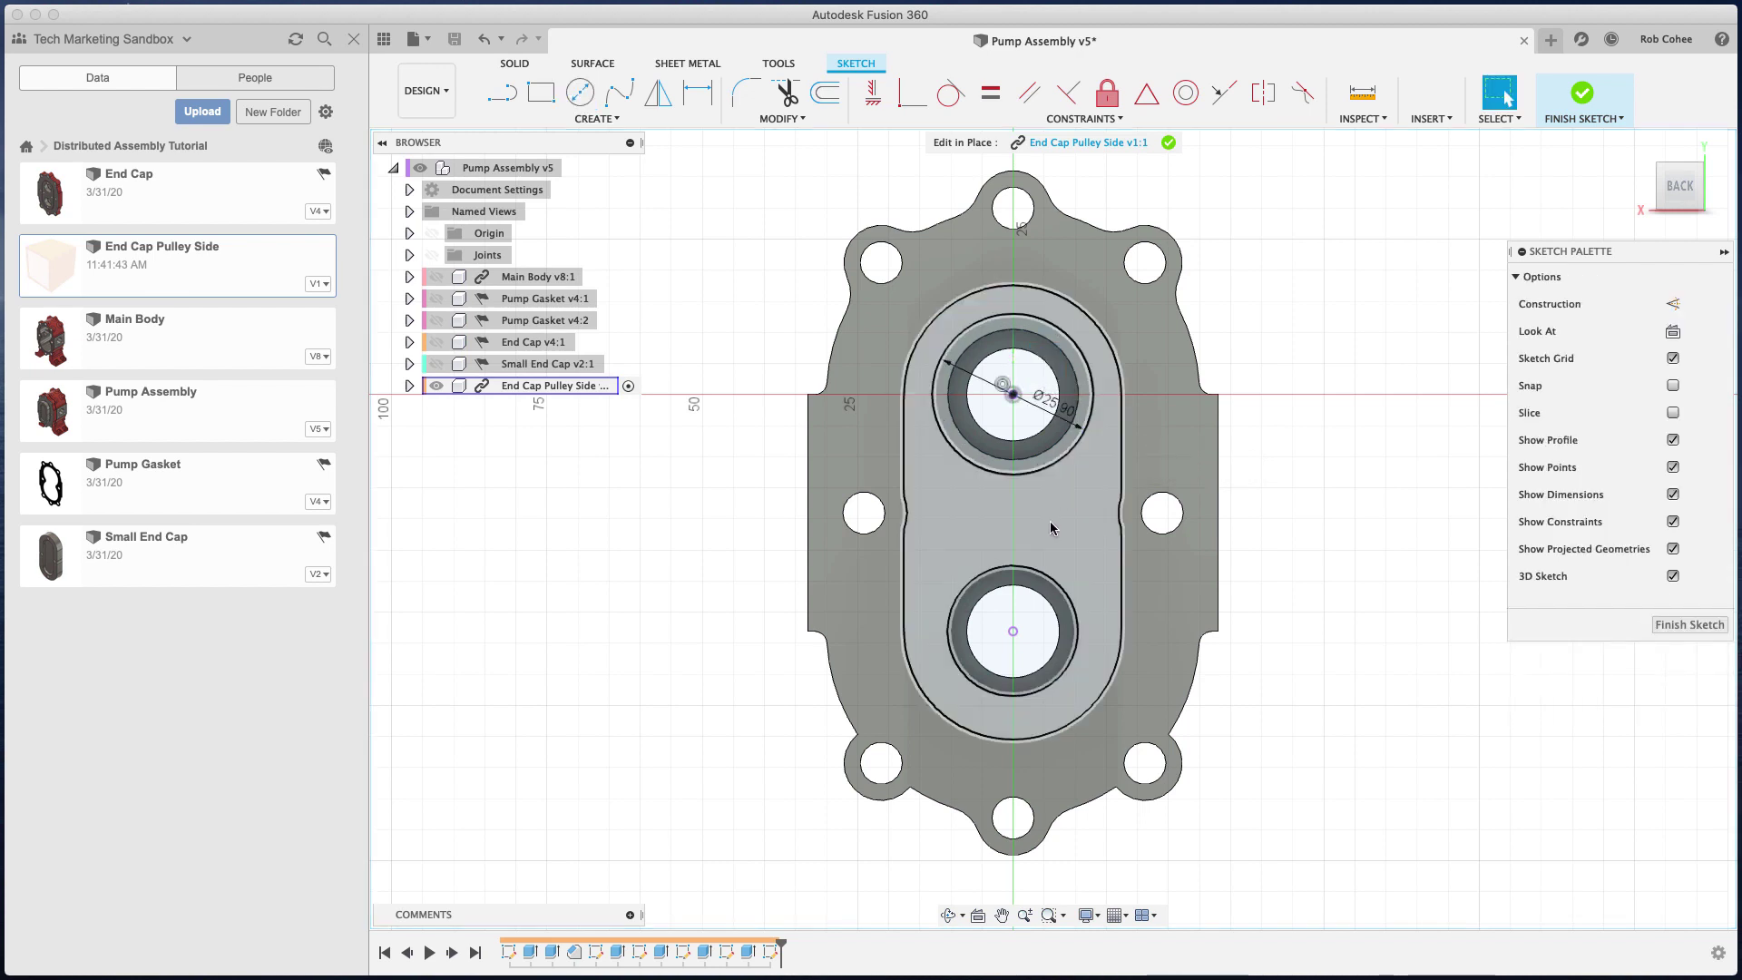
{"action": "right_click", "coordinate": [1288, 573]}
{"action": "key", "text": "Escape"}
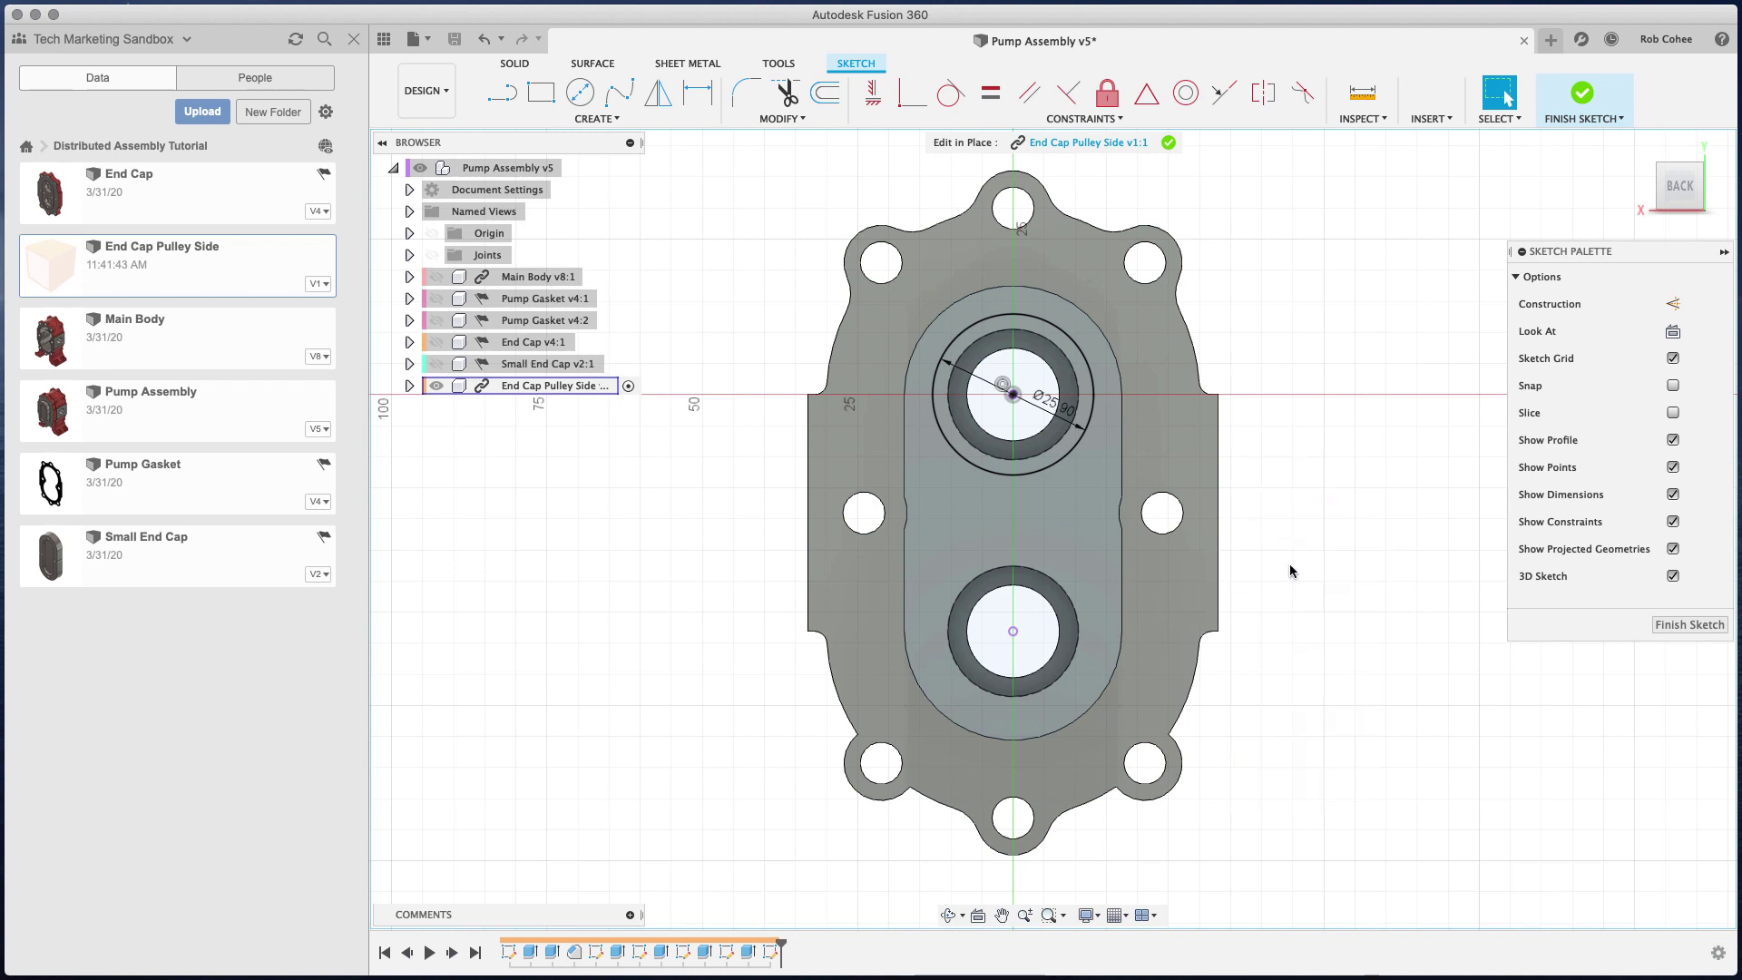
{"action": "key", "text": "c"}
{"action": "left_click", "coordinate": [1012, 632]}
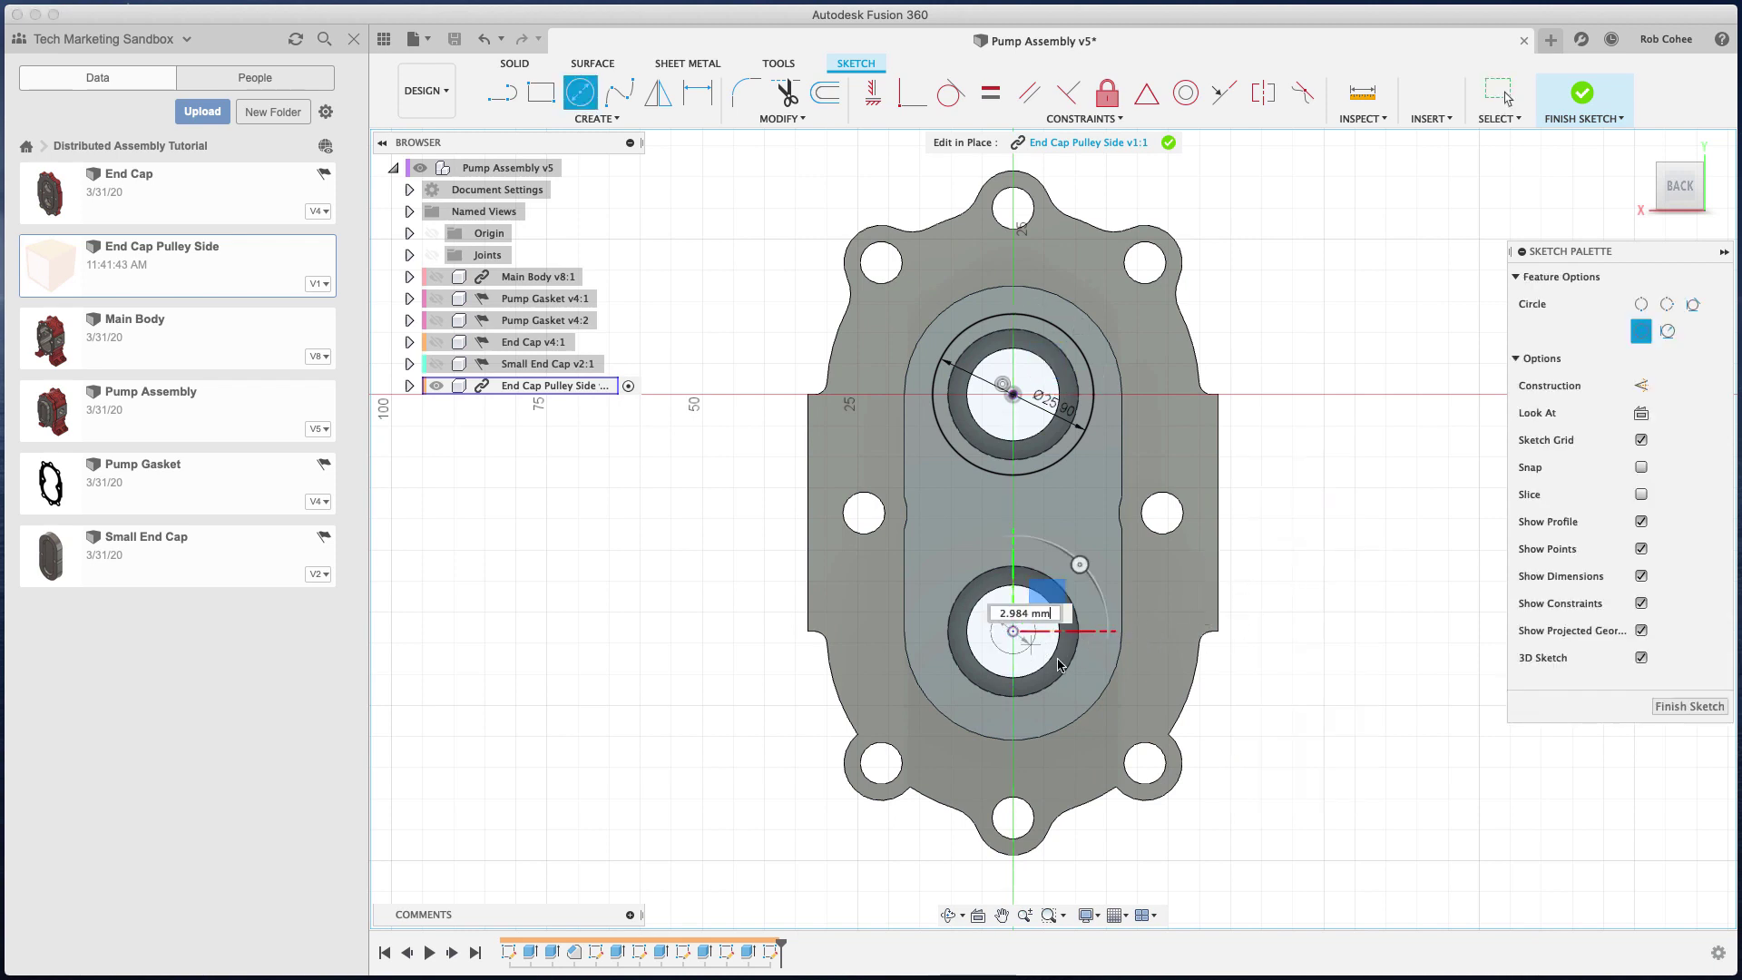
{"action": "type", "text": "25.9"}
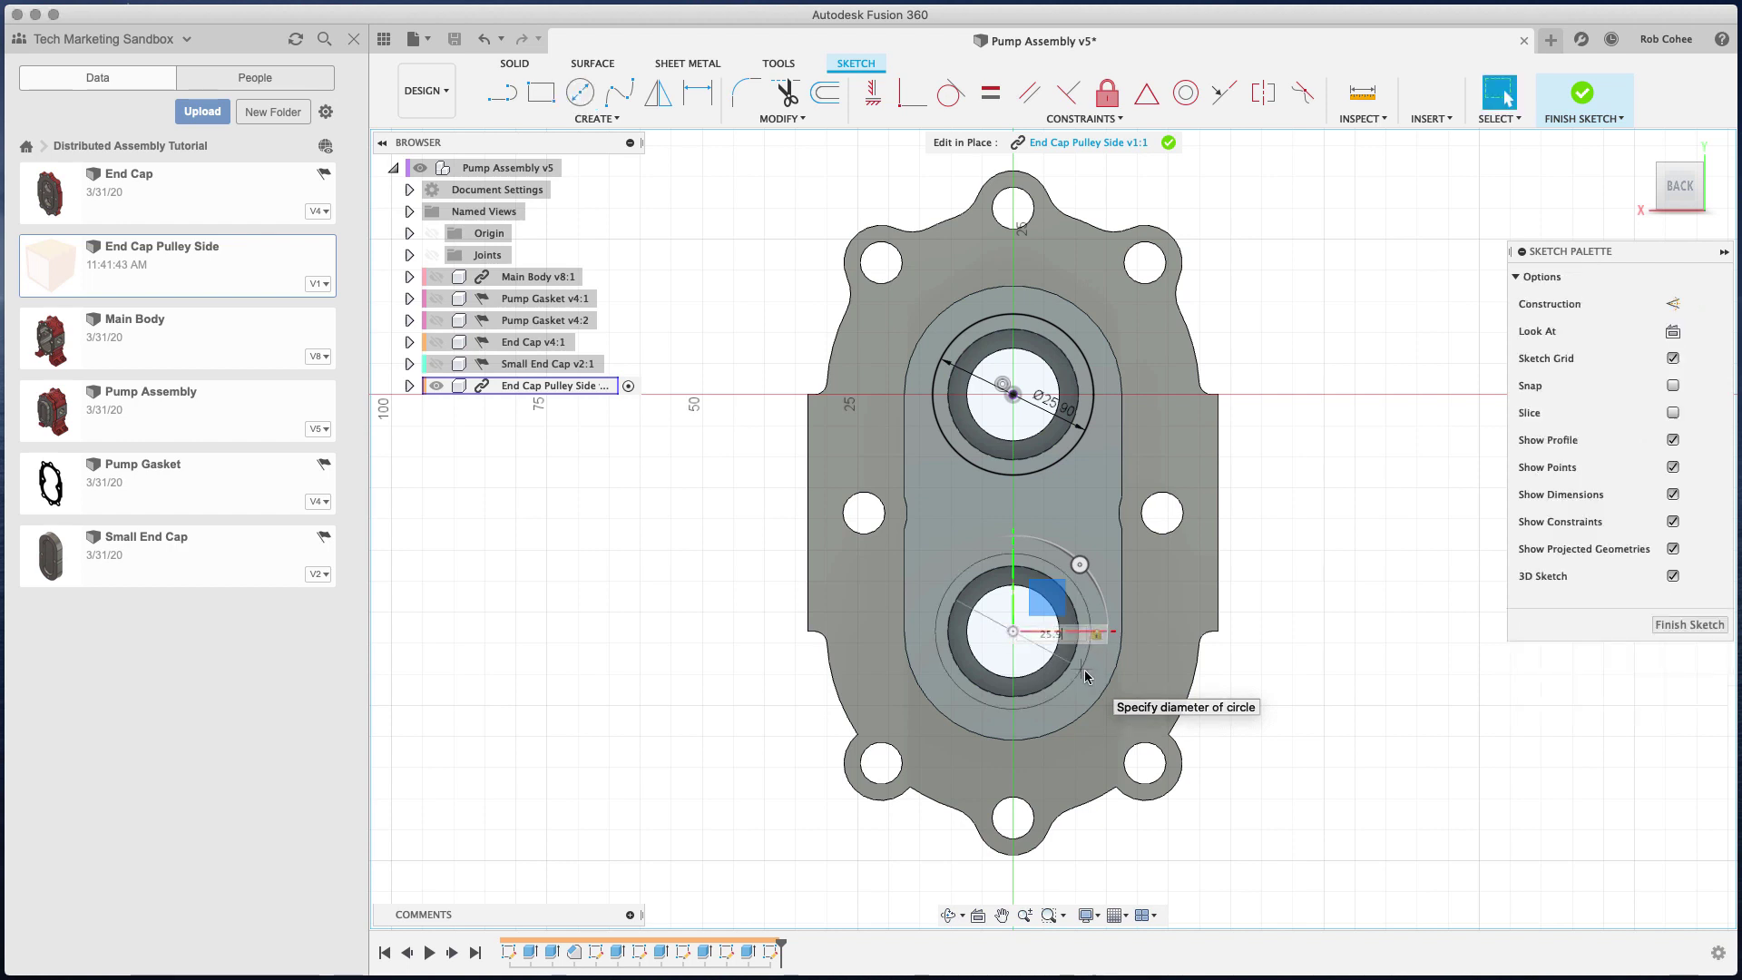
{"action": "key", "text": "Return"}
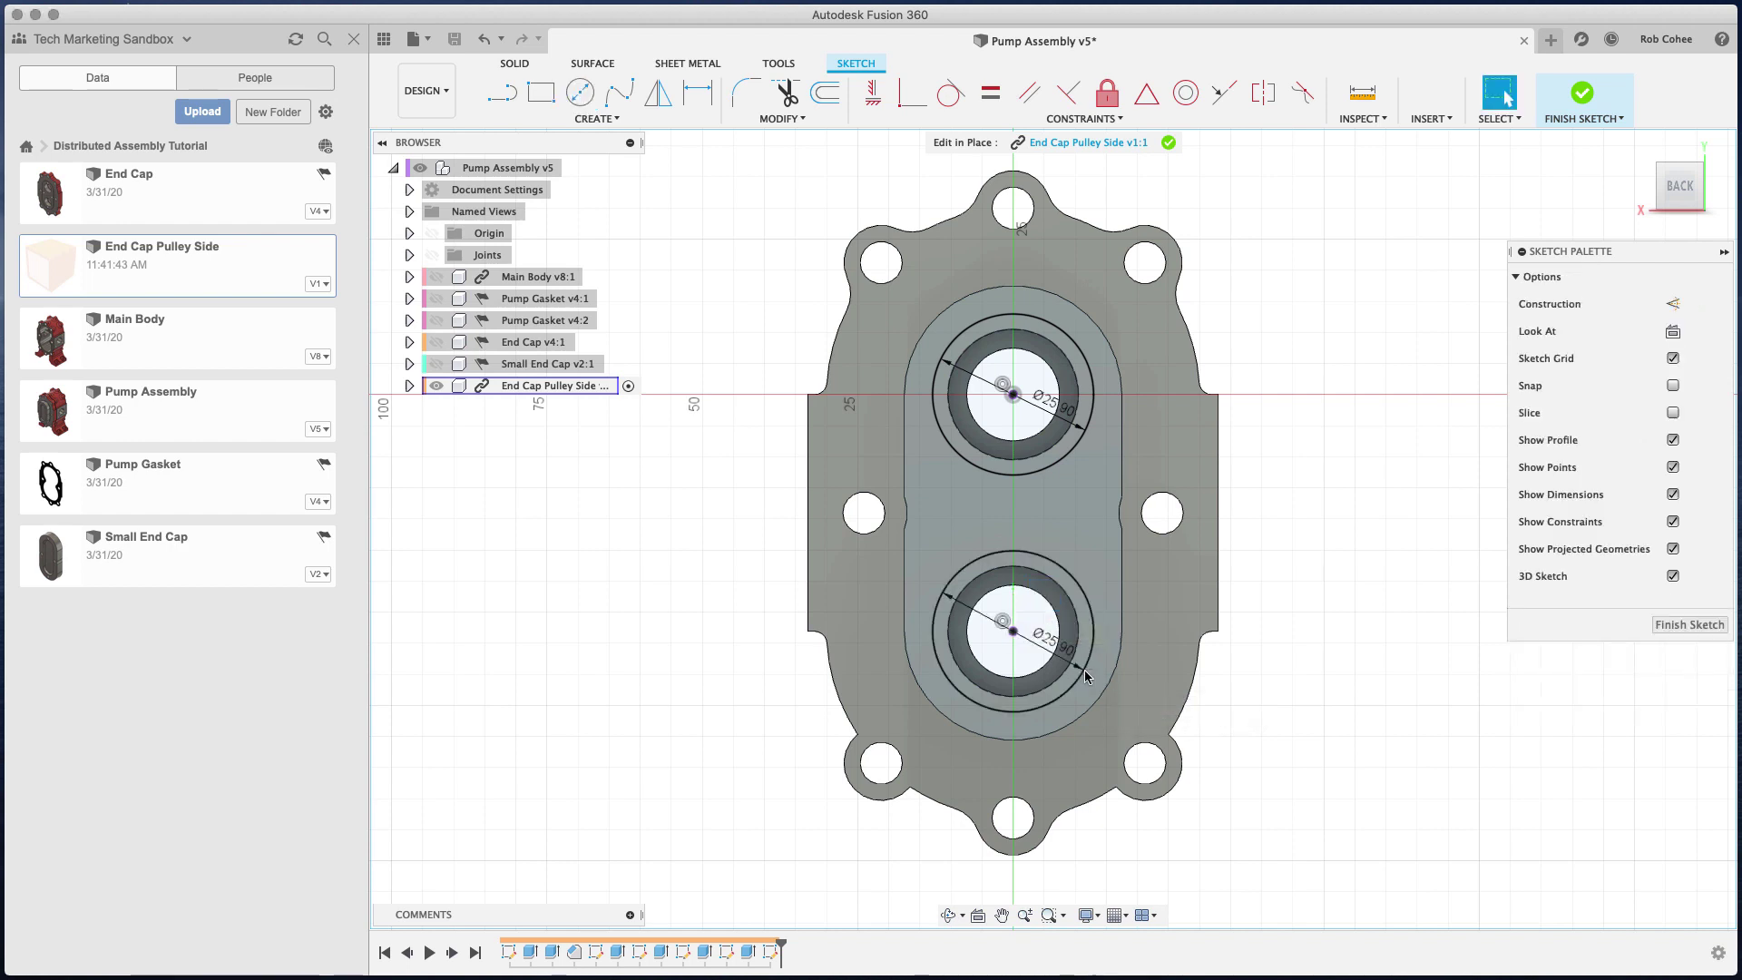
- Replace the lower circle's diameter dimension with an Equal constraint to the upper circle
{"action": "right_click", "coordinate": [1292, 644]}
{"action": "left_click", "coordinate": [1299, 645]}
{"action": "left_click", "coordinate": [1067, 654]}
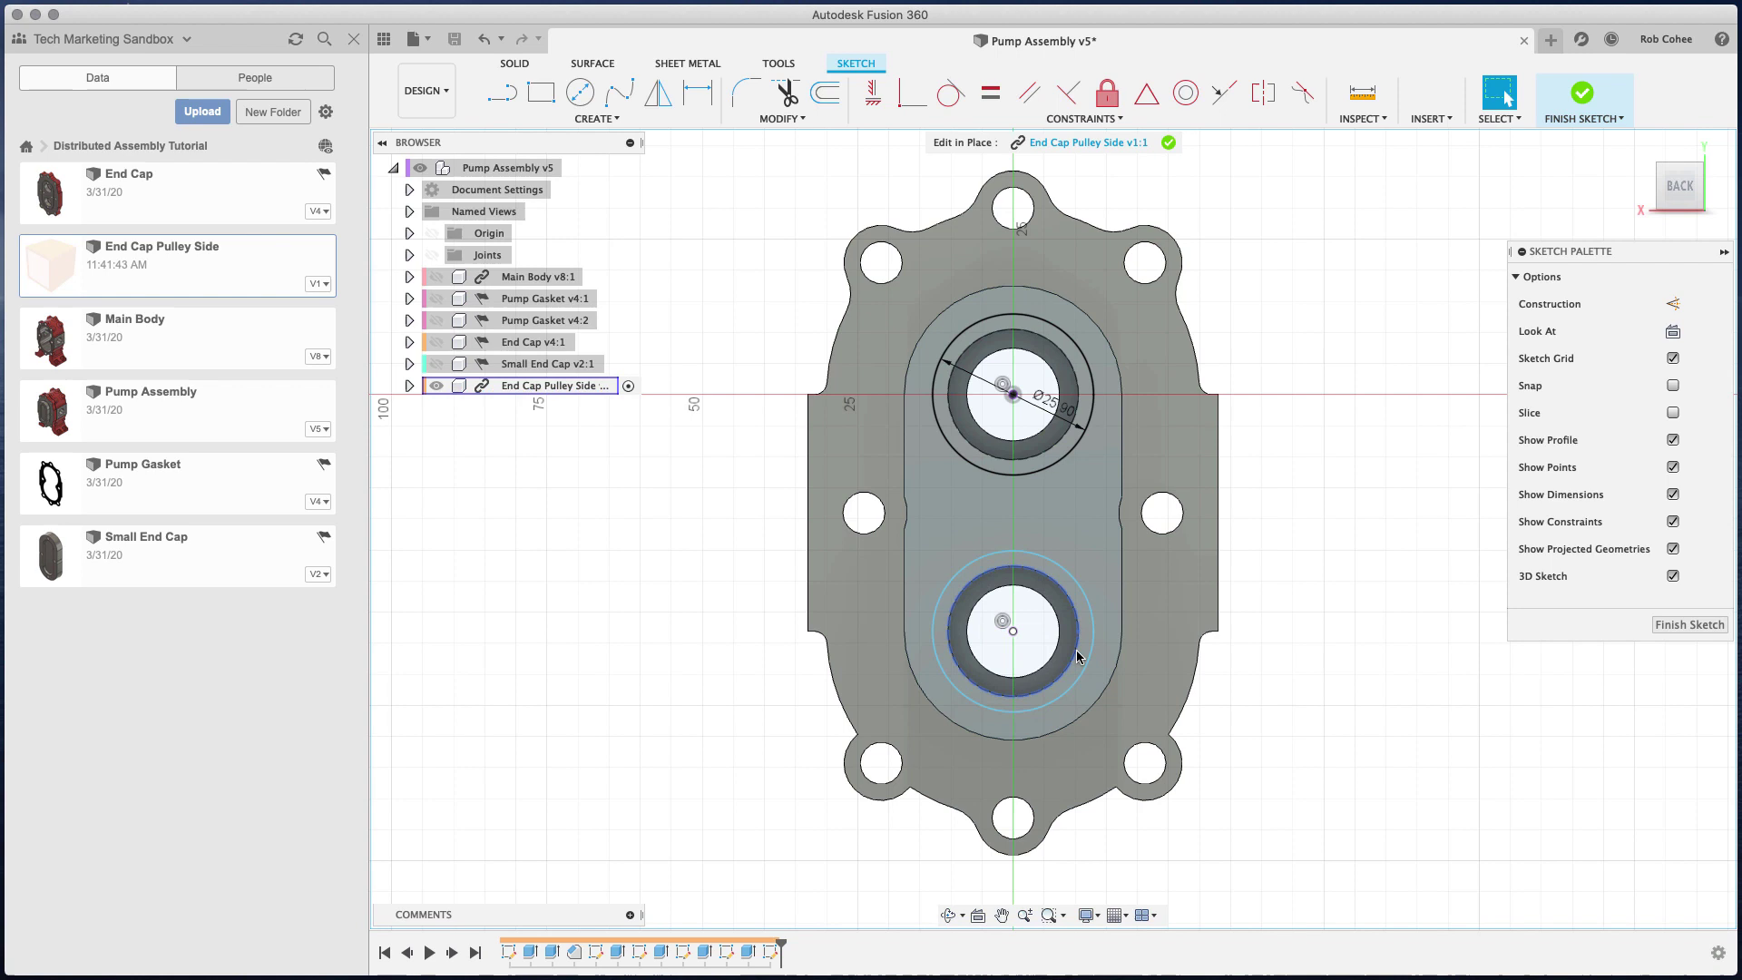
{"action": "key", "text": "Delete"}
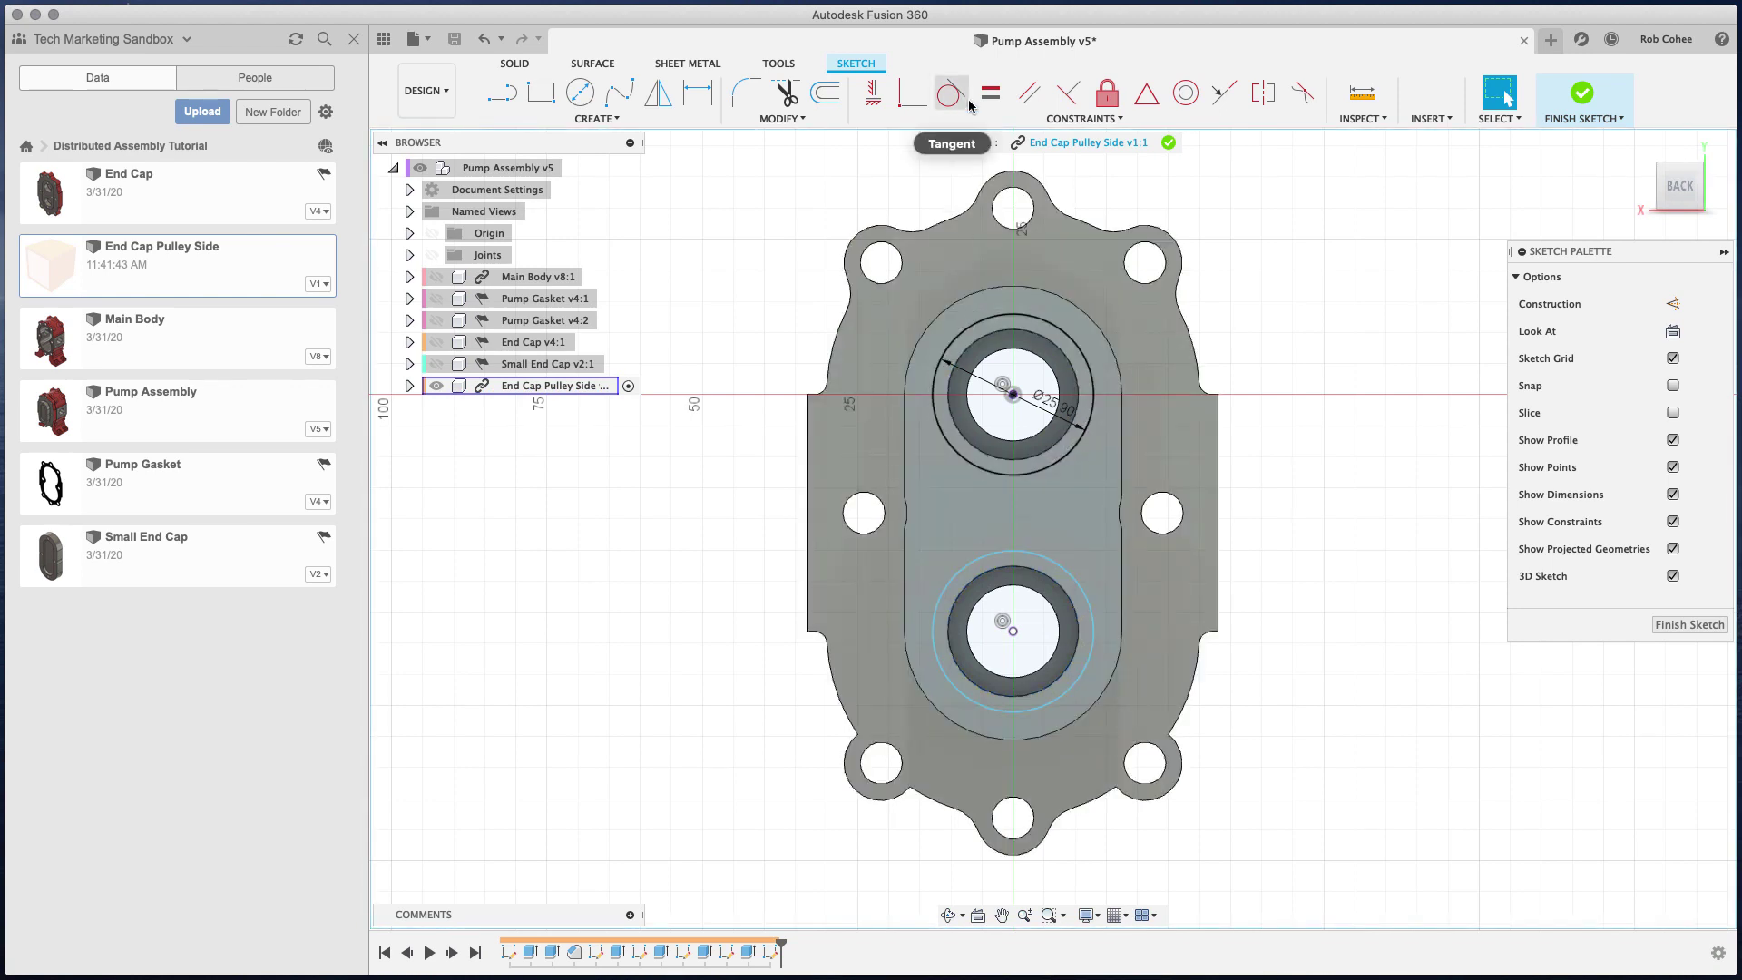
{"action": "left_click", "coordinate": [991, 93]}
{"action": "left_click", "coordinate": [976, 320]}
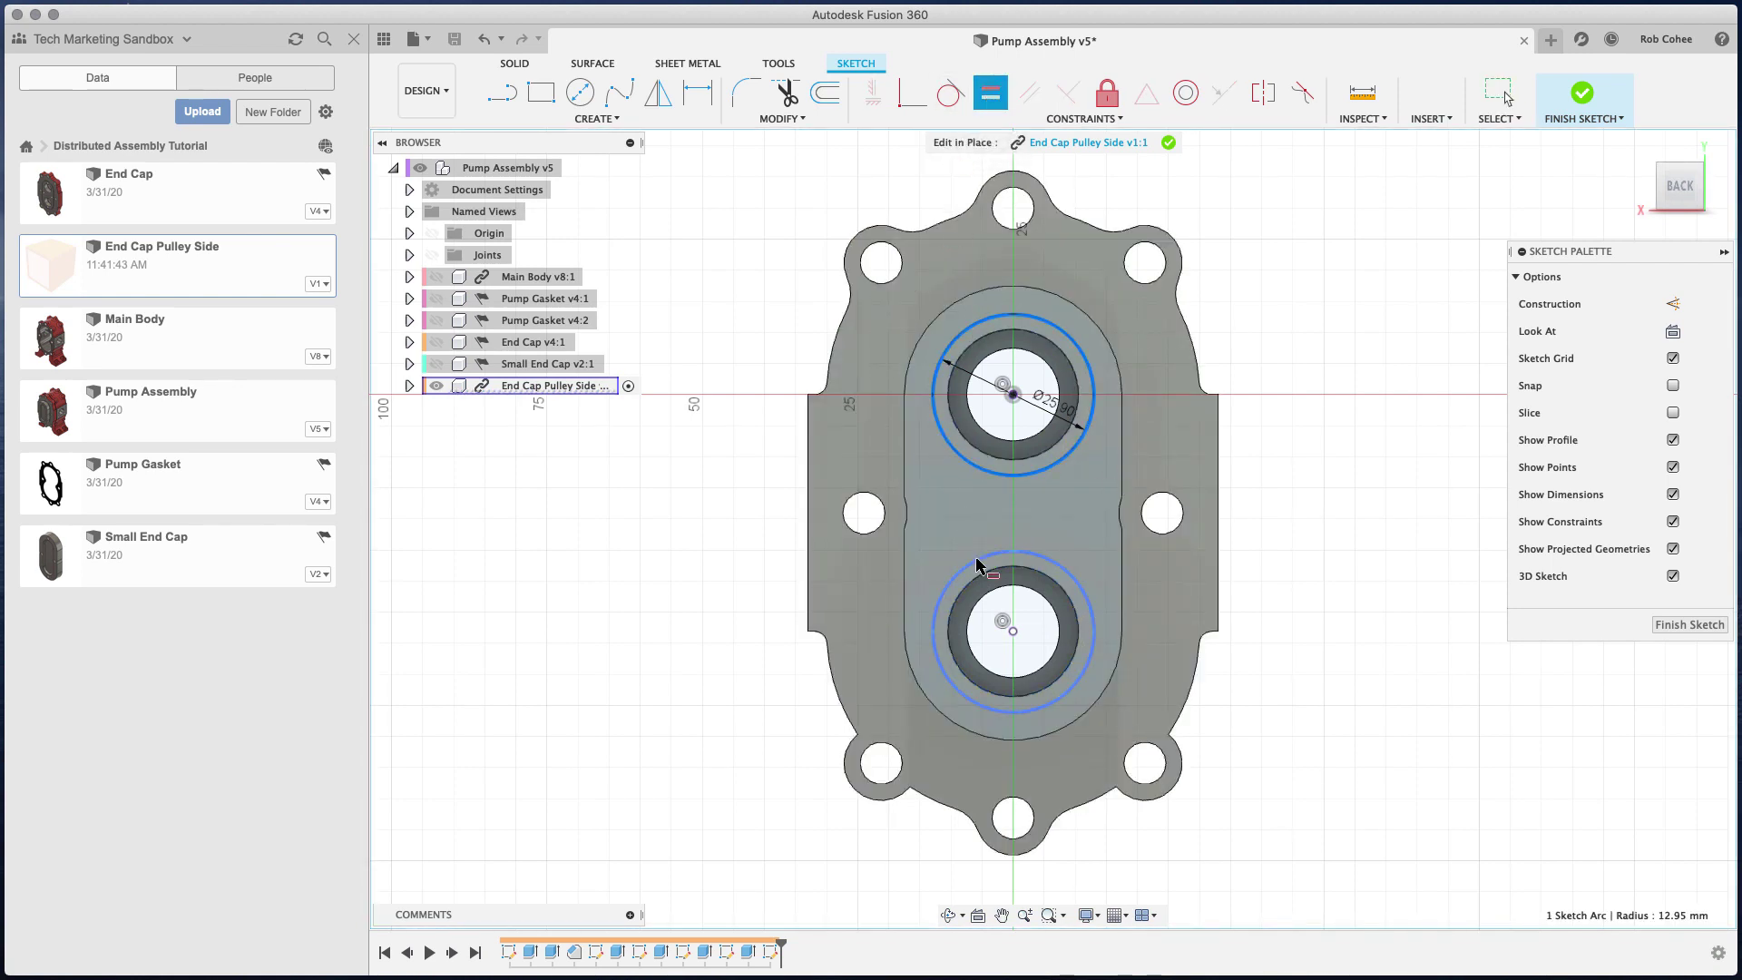
{"action": "left_click", "coordinate": [955, 571]}
{"action": "right_click", "coordinate": [1310, 423]}
{"action": "left_click", "coordinate": [1361, 416]}
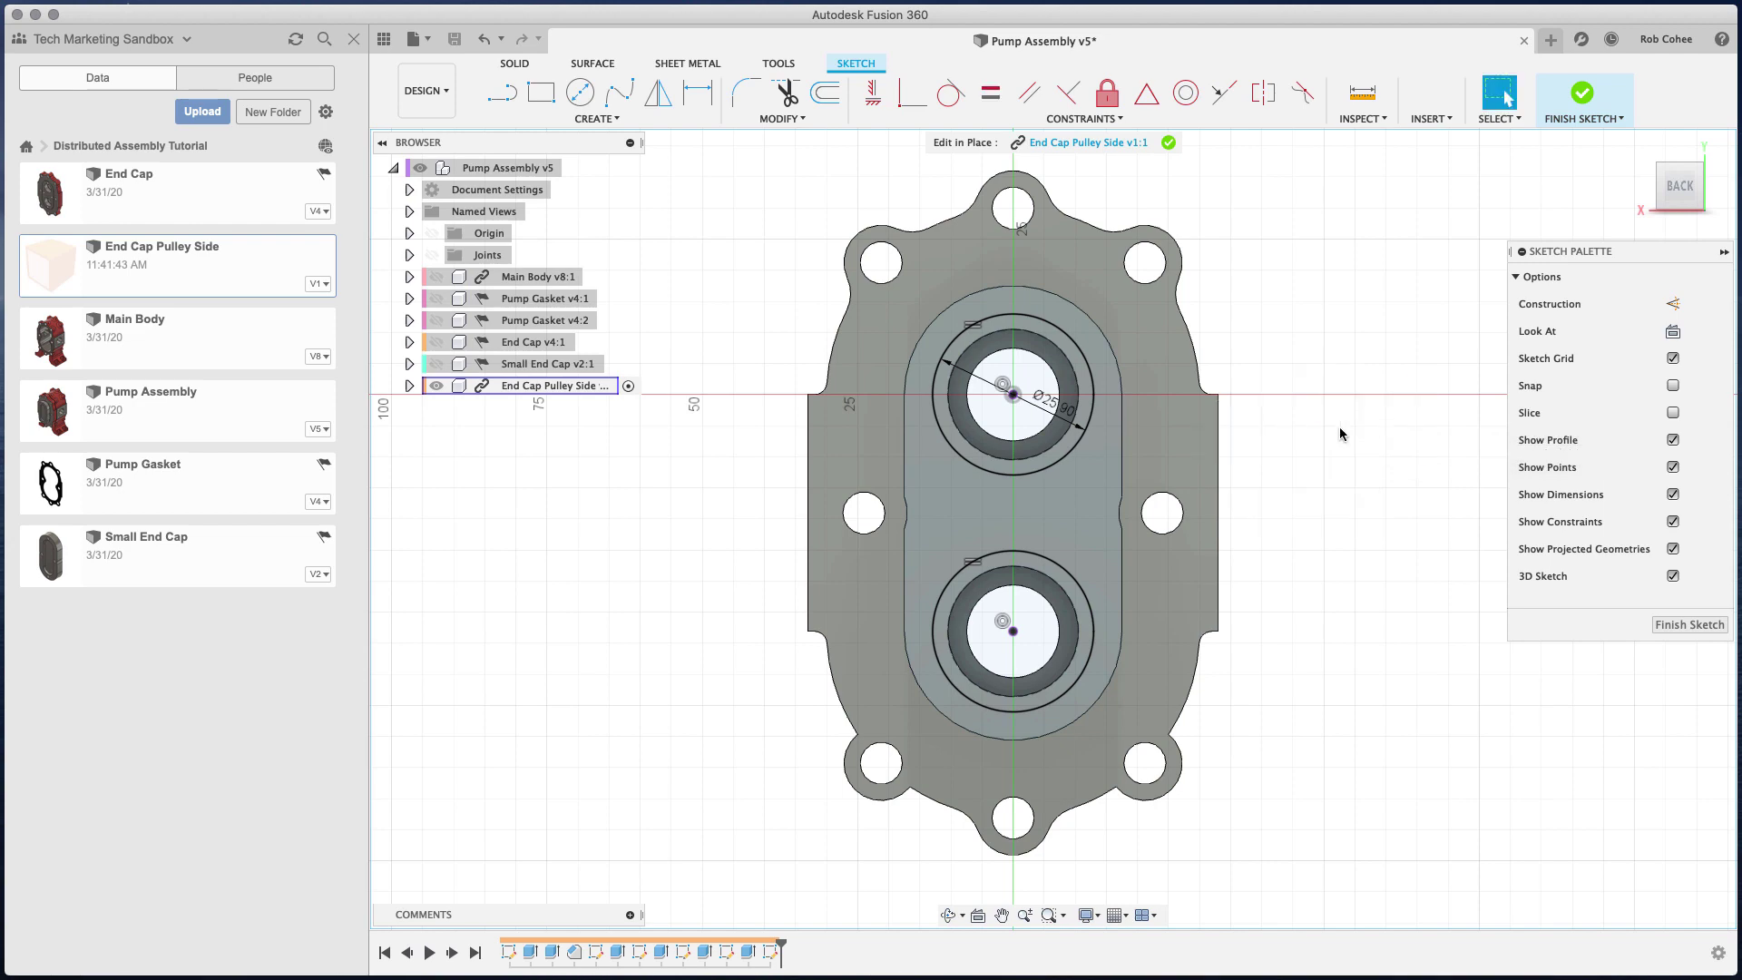
- Switch to an isometric view and centre the end cap's bore face
{"action": "left_click", "coordinate": [1658, 165]}
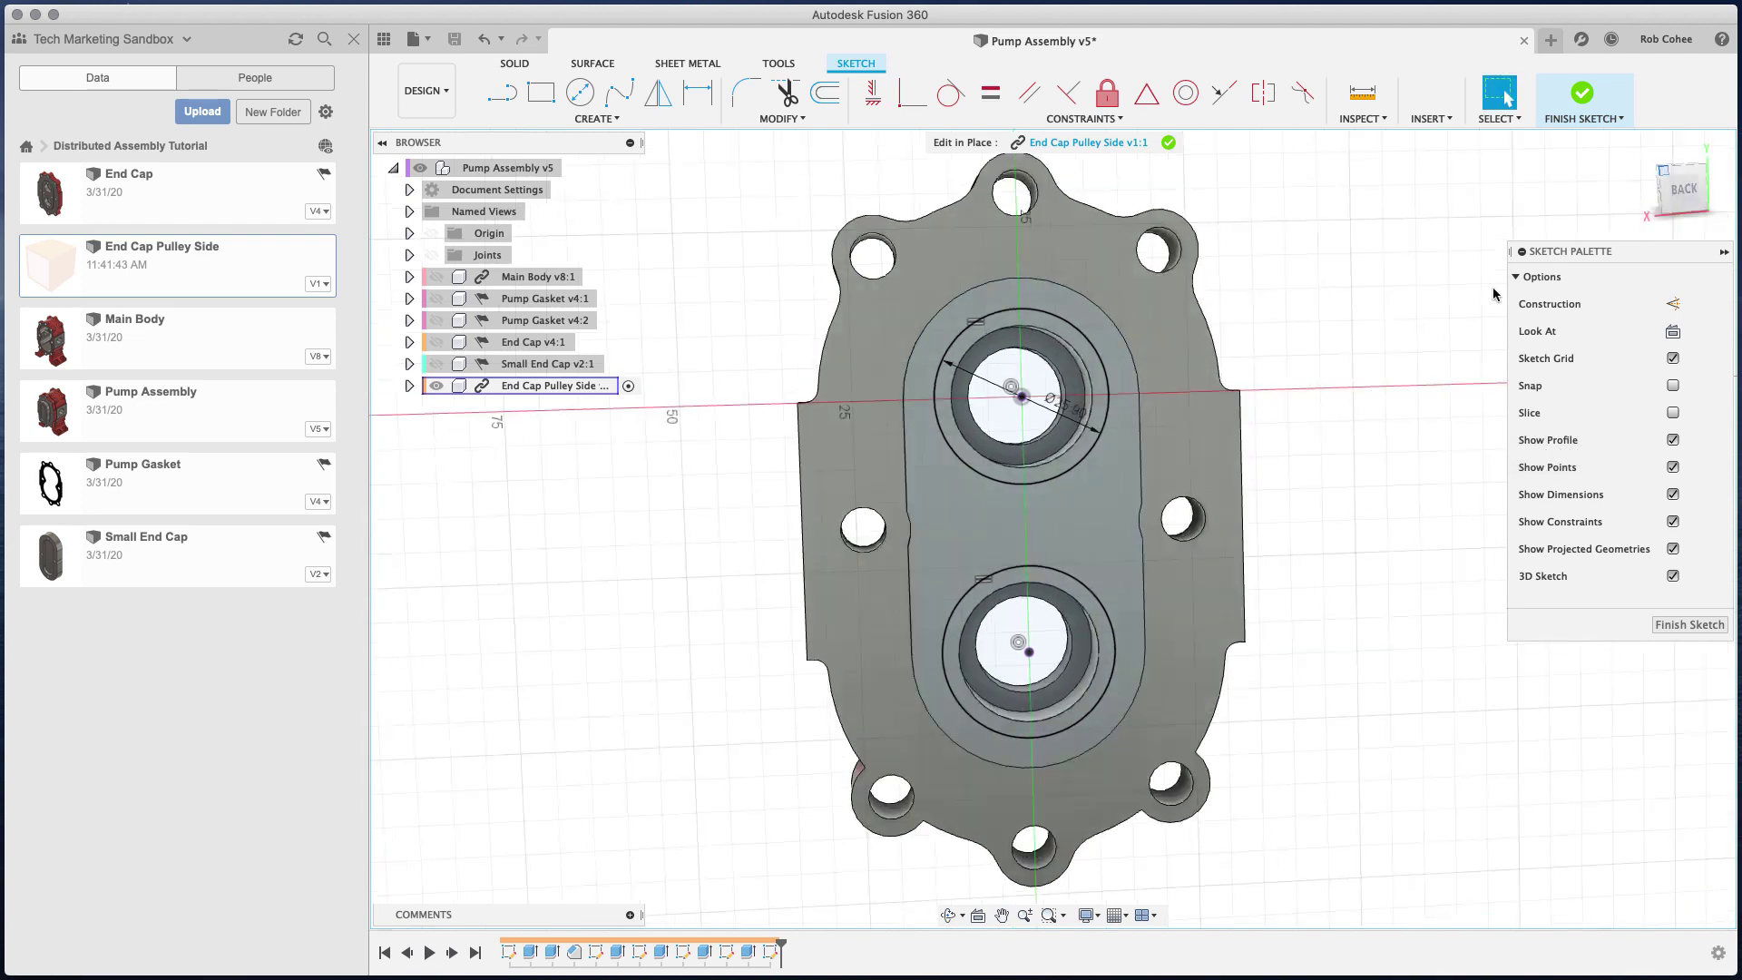
{"action": "scroll", "coordinate": [1277, 490], "scroll_direction": "up", "scroll_amount": 3}
{"action": "middle_click_drag", "start_coordinate": [1272, 517], "coordinate": [1020, 586]}
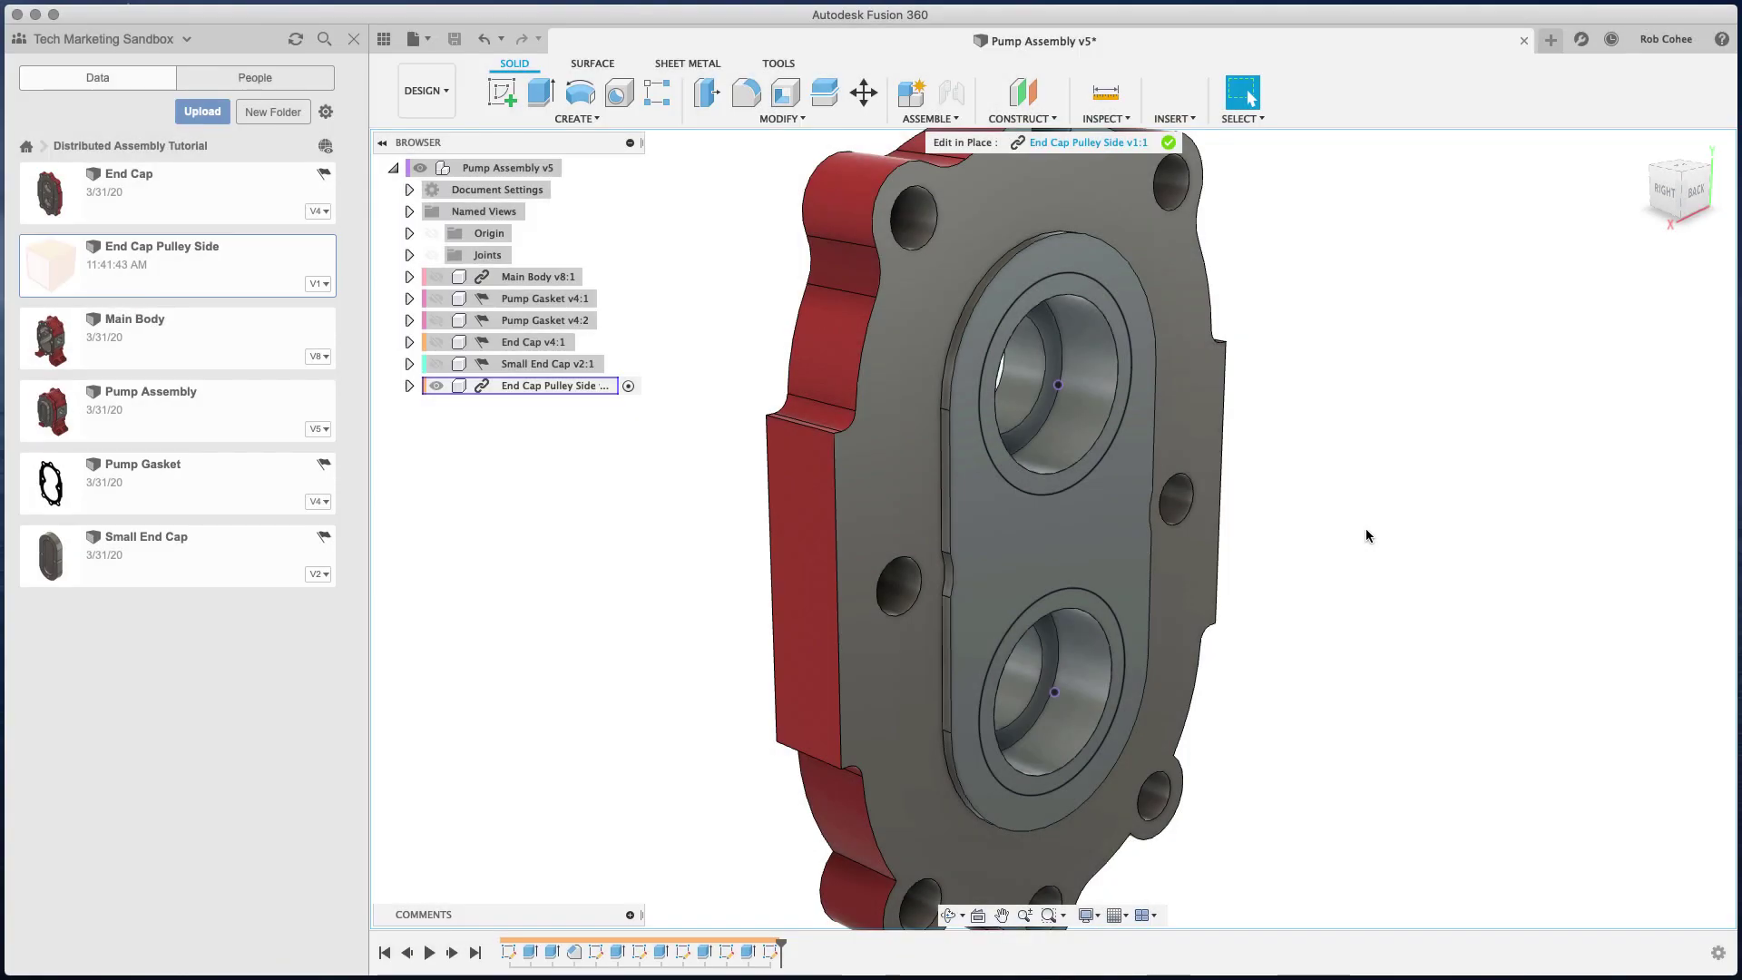
- Extrude both bore ring profiles as a cut from a -1.7 mm offset plane, -1.3 mm deep
{"action": "key", "text": "e"}
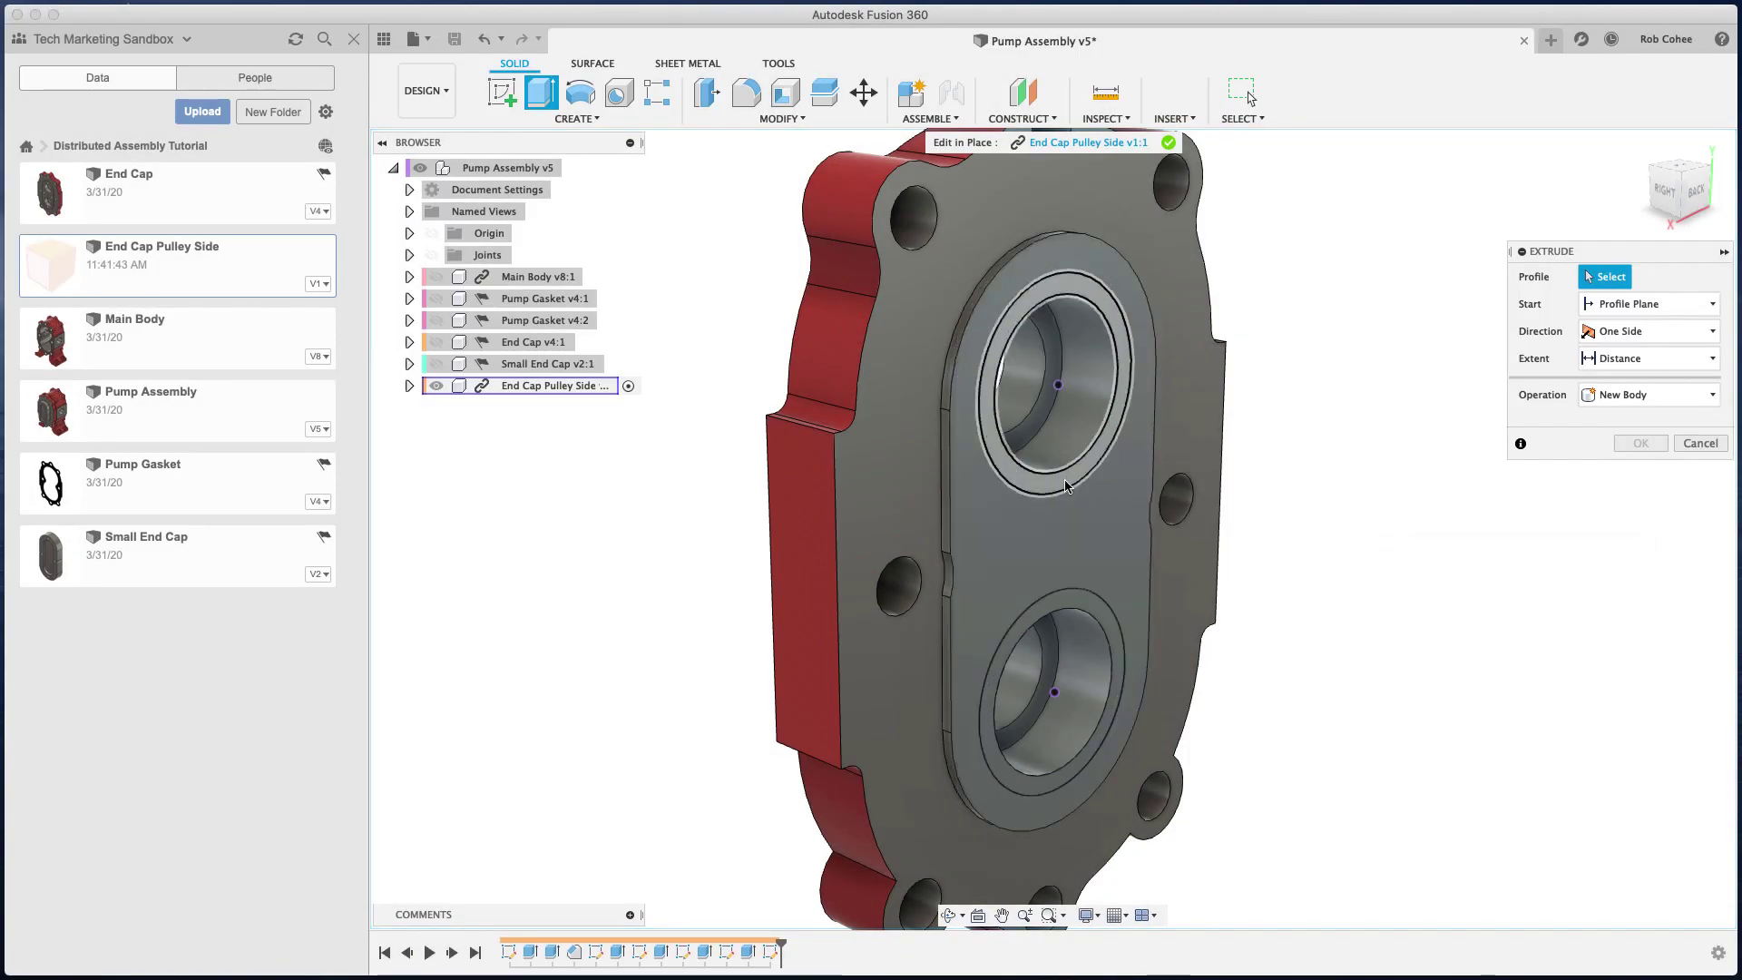
{"action": "left_click", "coordinate": [1067, 484]}
{"action": "left_click", "coordinate": [1115, 686]}
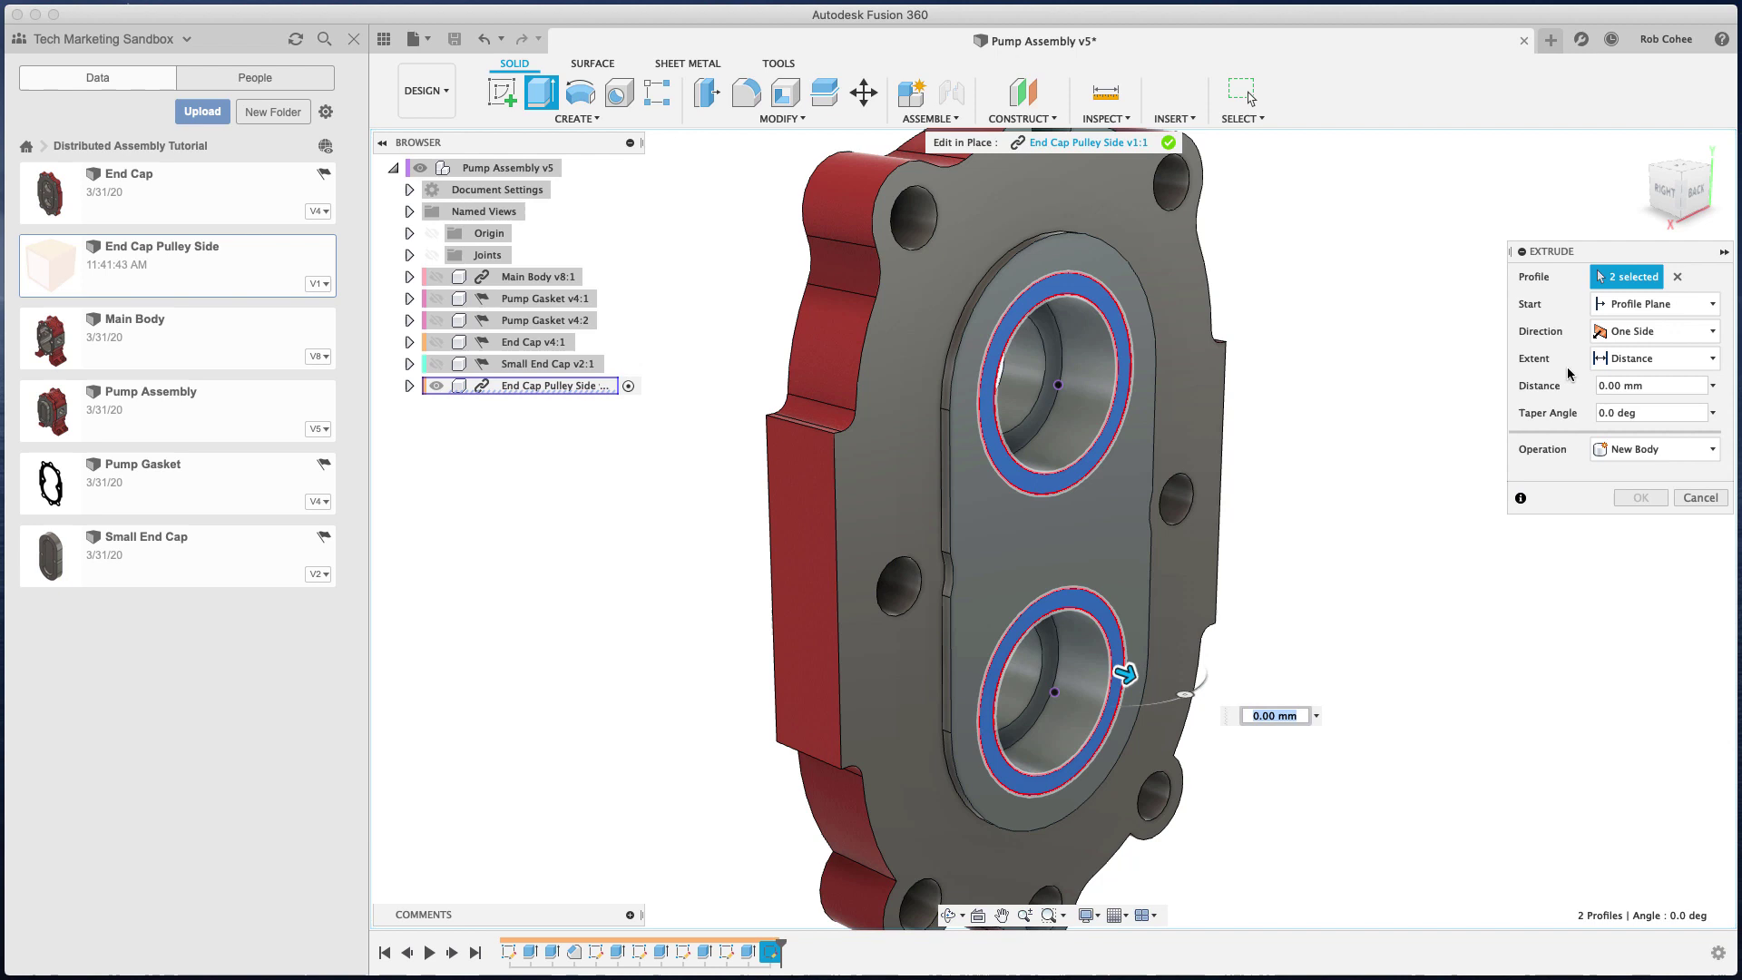
{"action": "left_click", "coordinate": [1703, 311]}
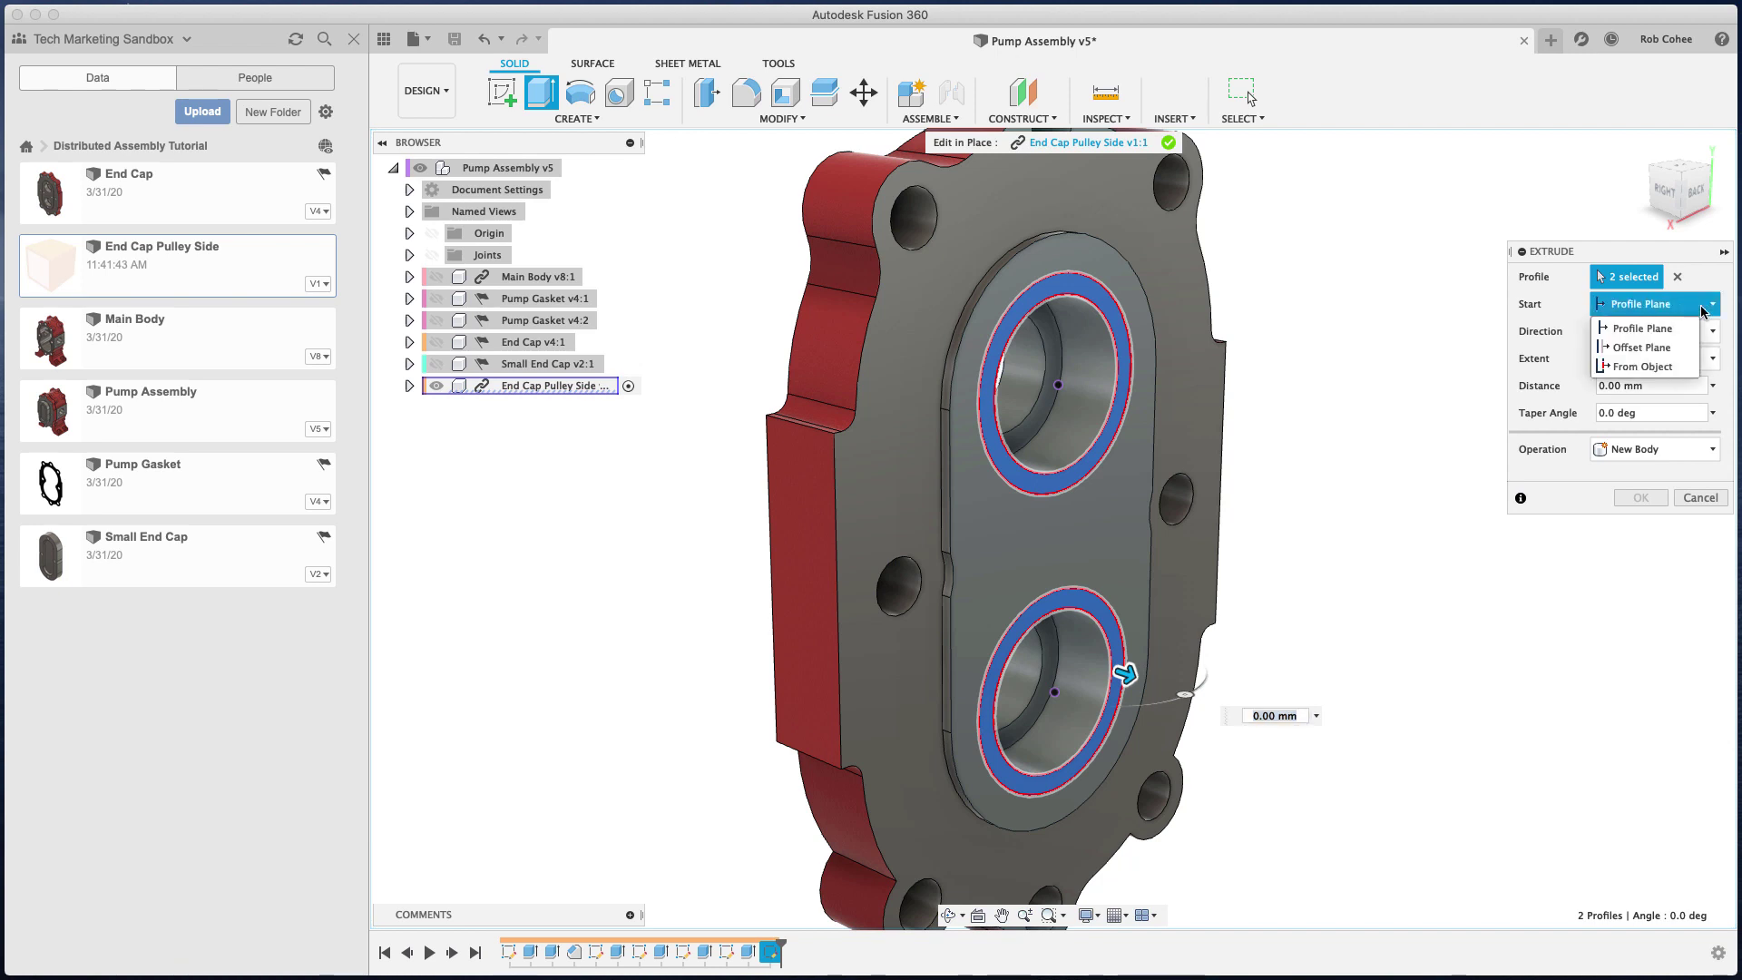
{"action": "left_click", "coordinate": [1688, 349]}
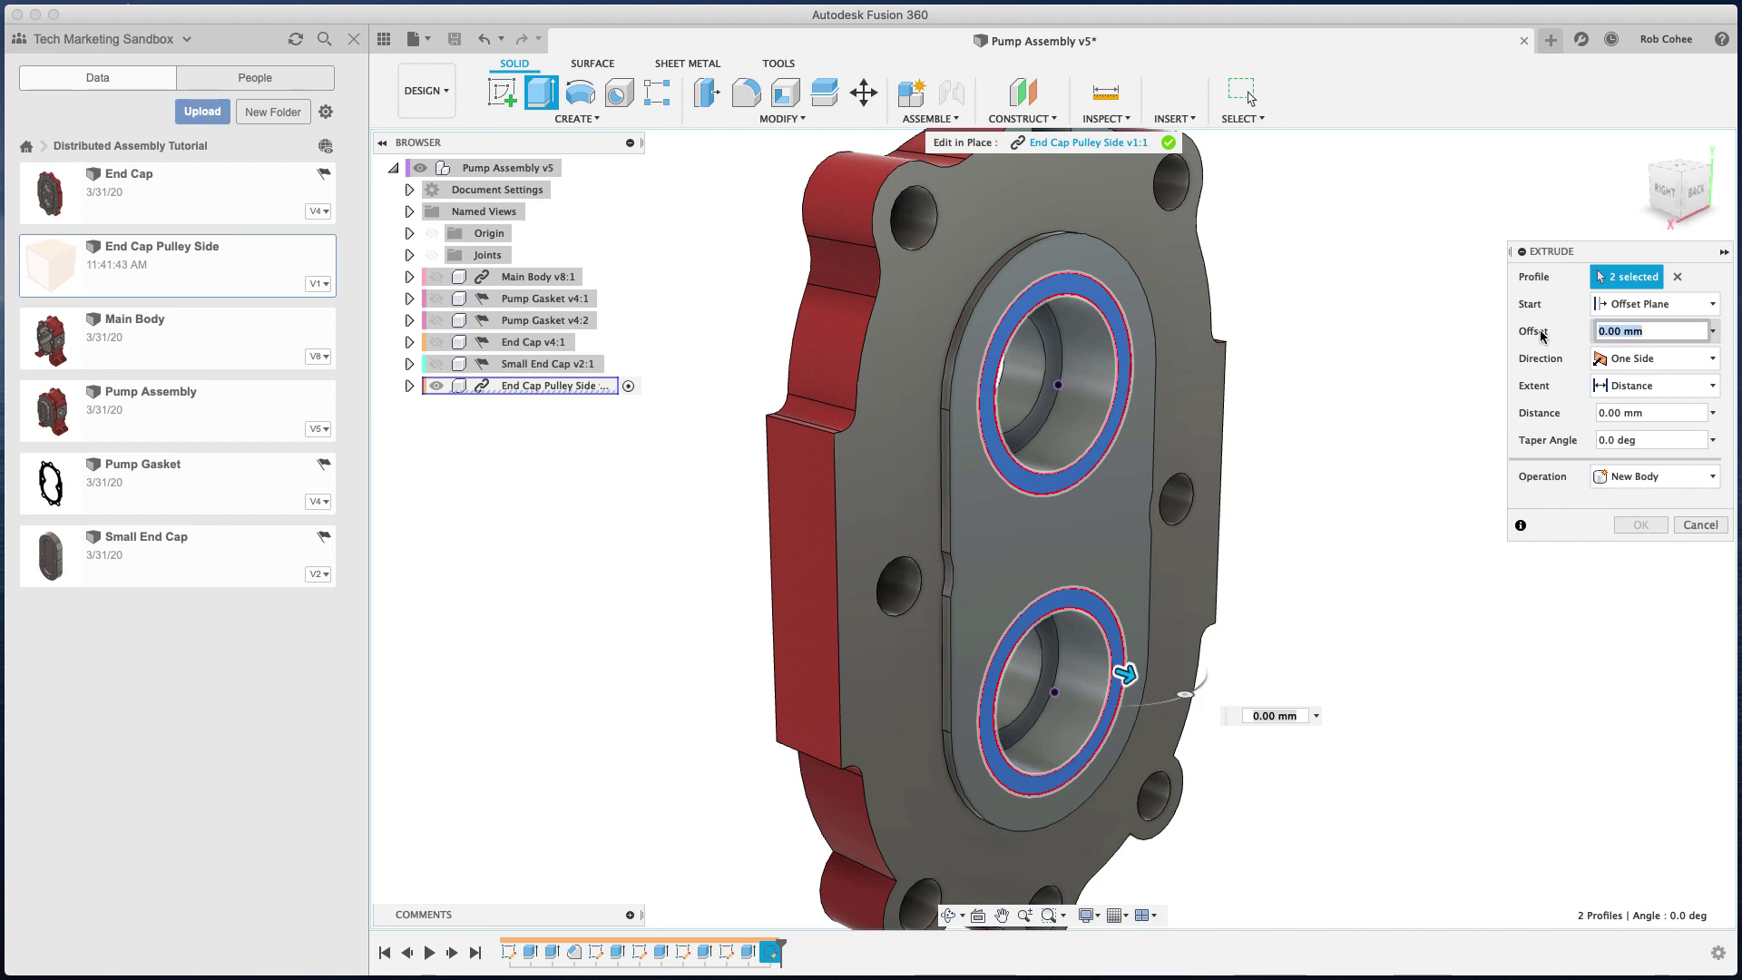
{"action": "type", "text": "-1.7"}
{"action": "key", "text": "Tab"}
{"action": "key", "text": "Tab"}
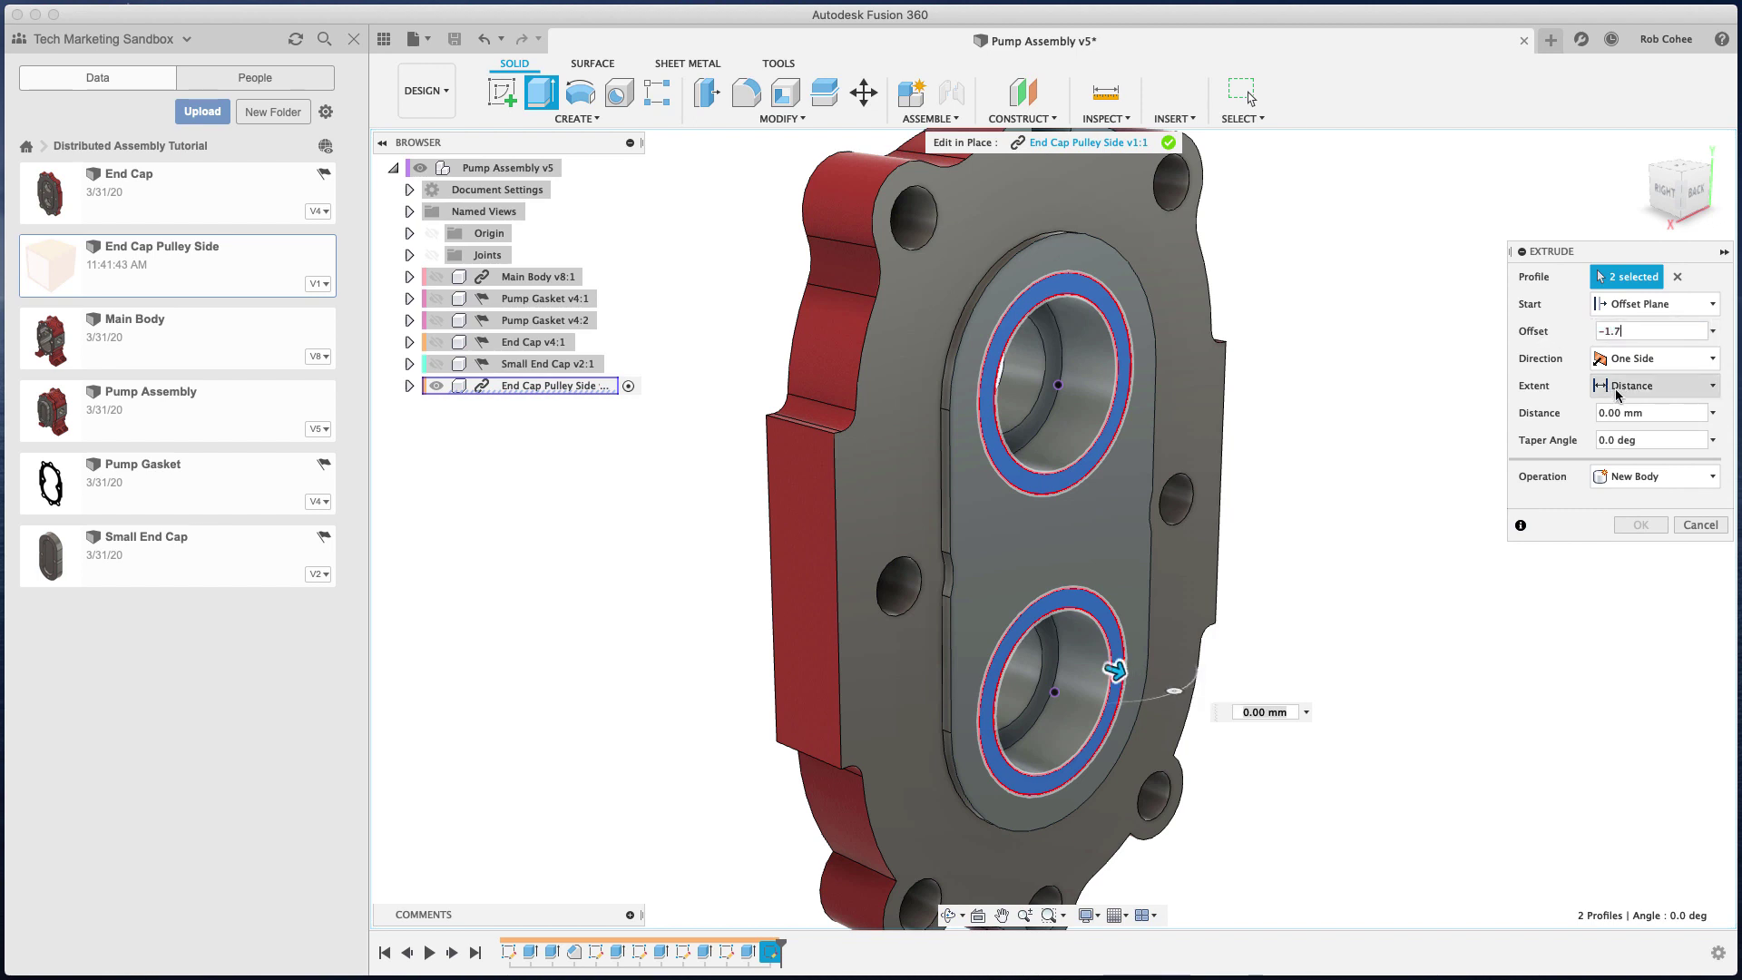
{"action": "type", "text": "-1.3"}
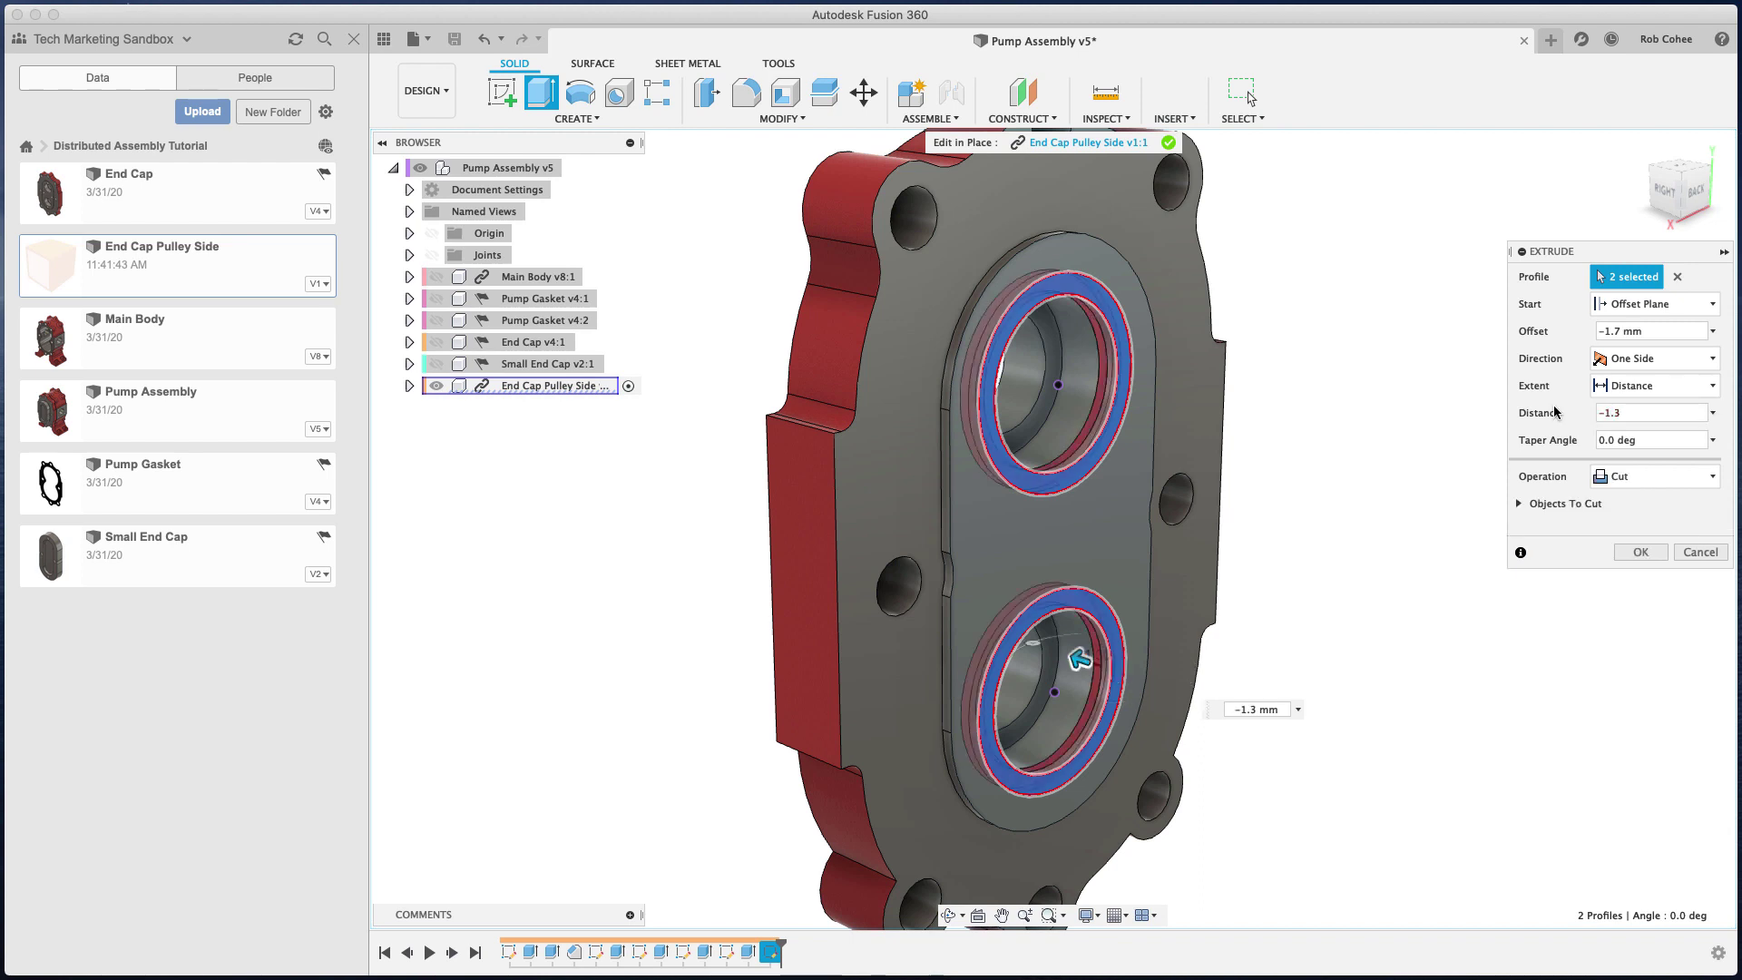
{"action": "left_click", "coordinate": [1633, 560]}
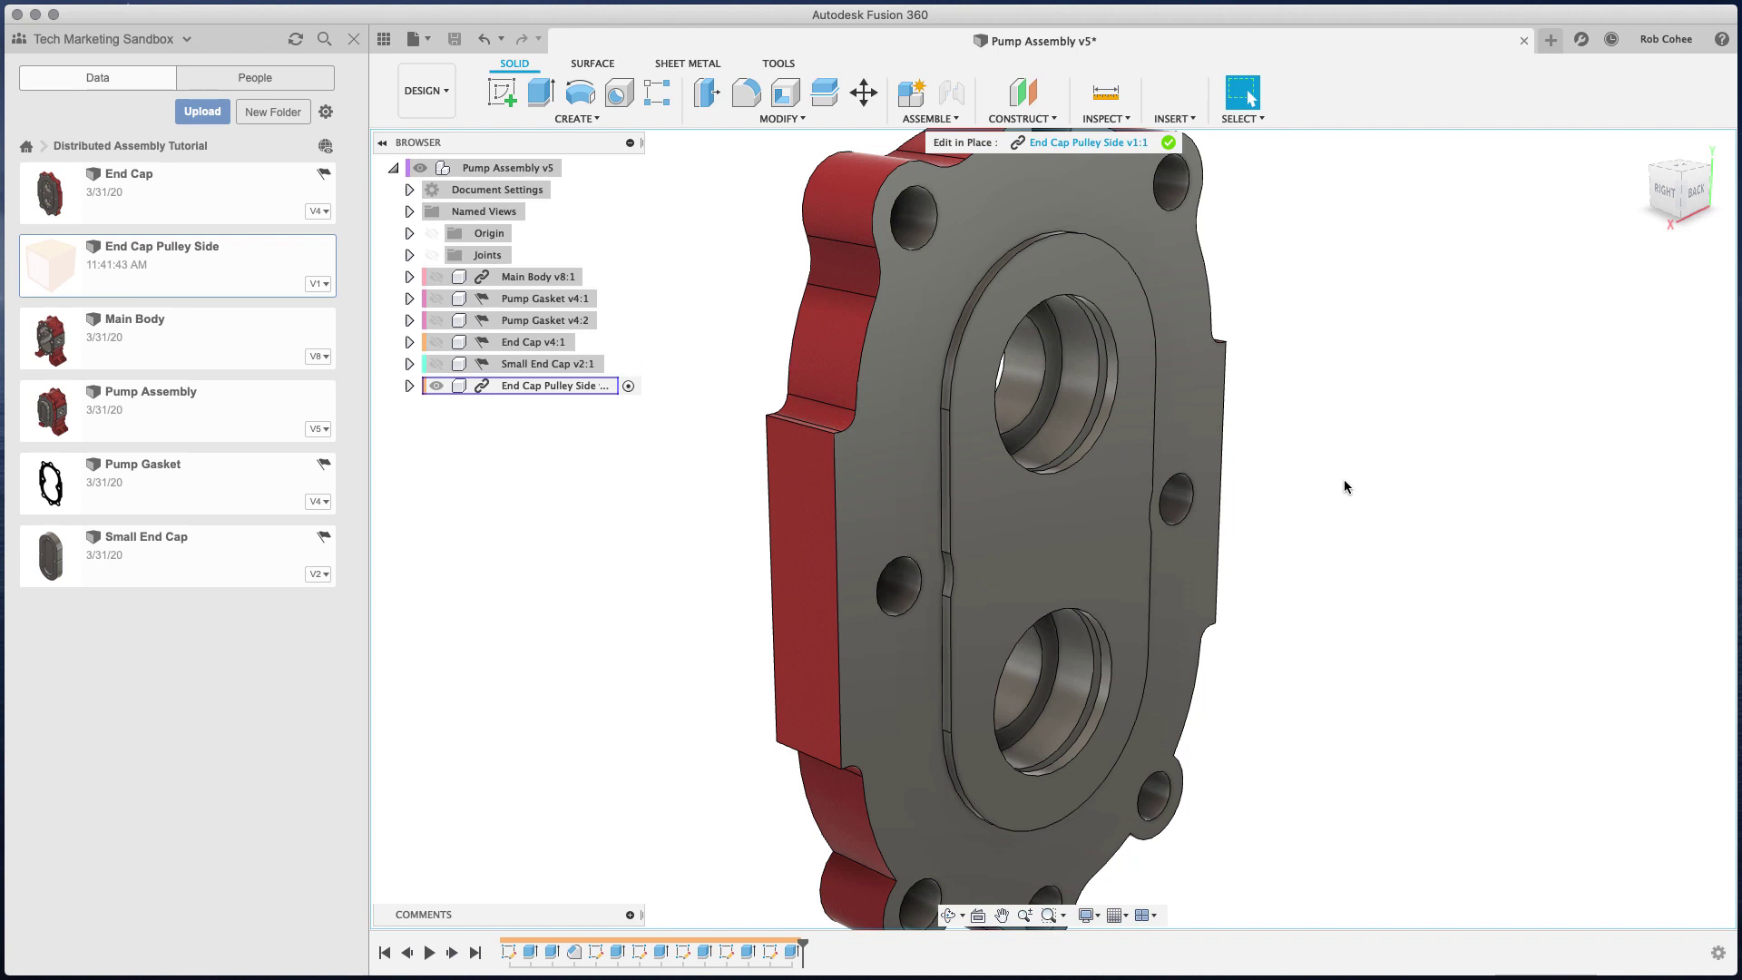
- Unhide the Main Body v8:1 through Small End Cap v2:1 components and exit End Cap Pulley Side edit in place
{"action": "key", "text": "F6"}
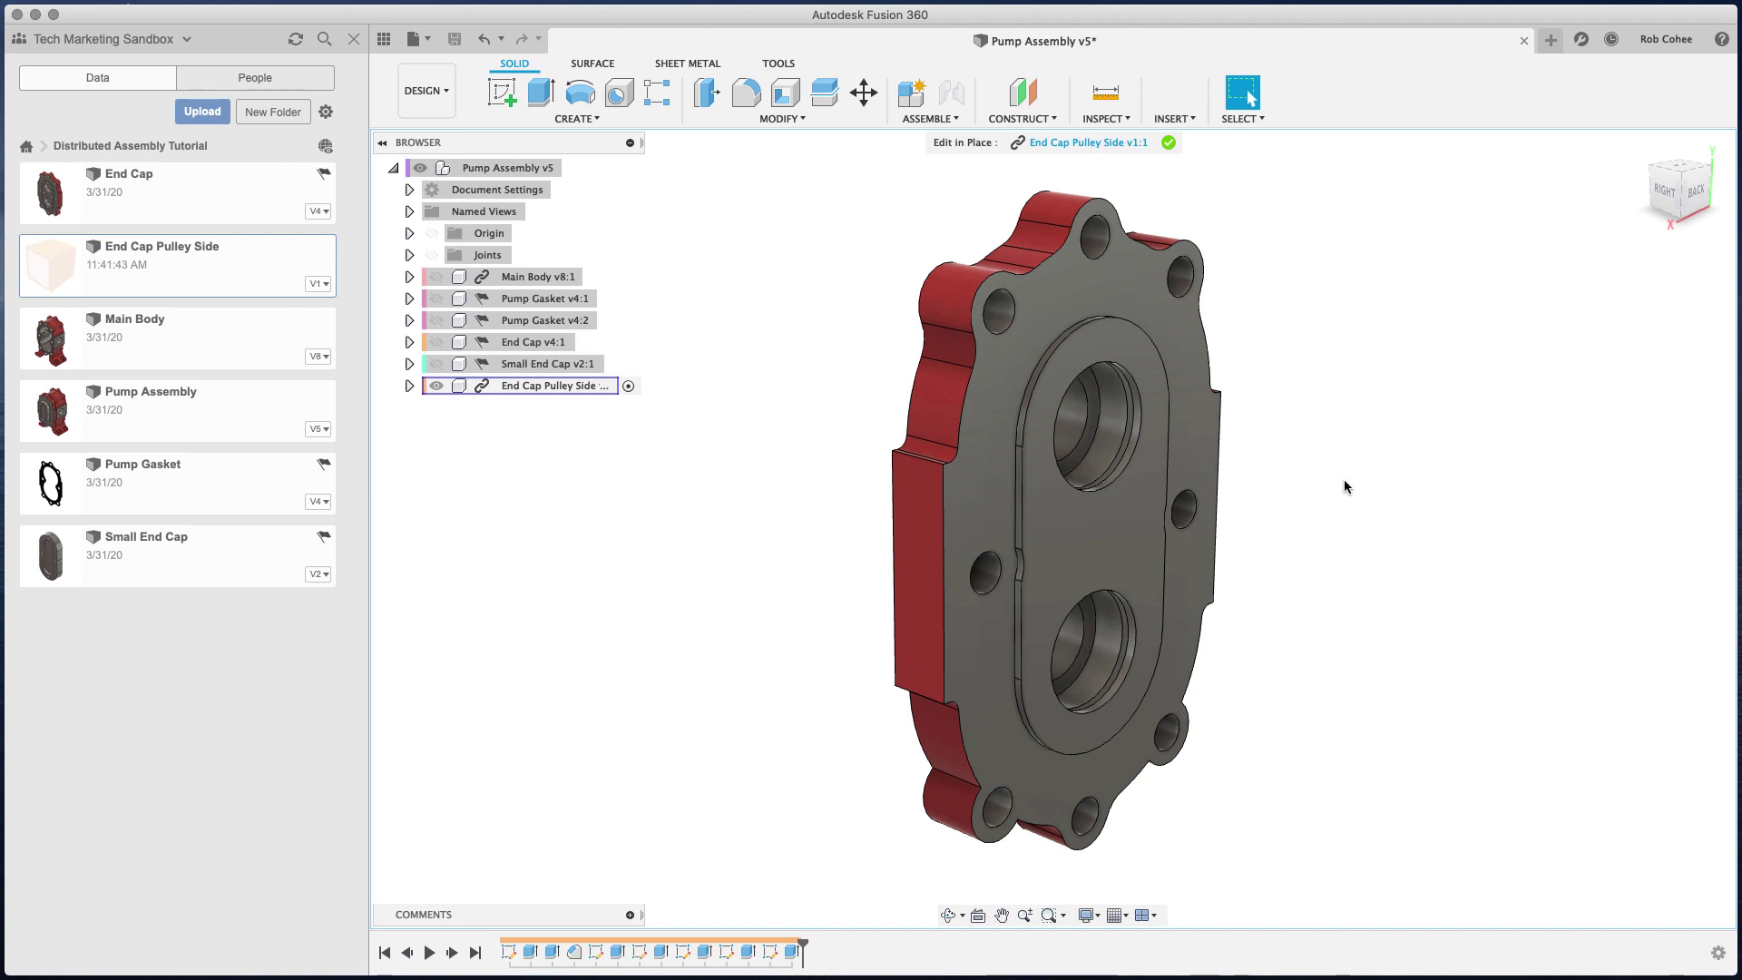
{"action": "left_click", "coordinate": [539, 280]}
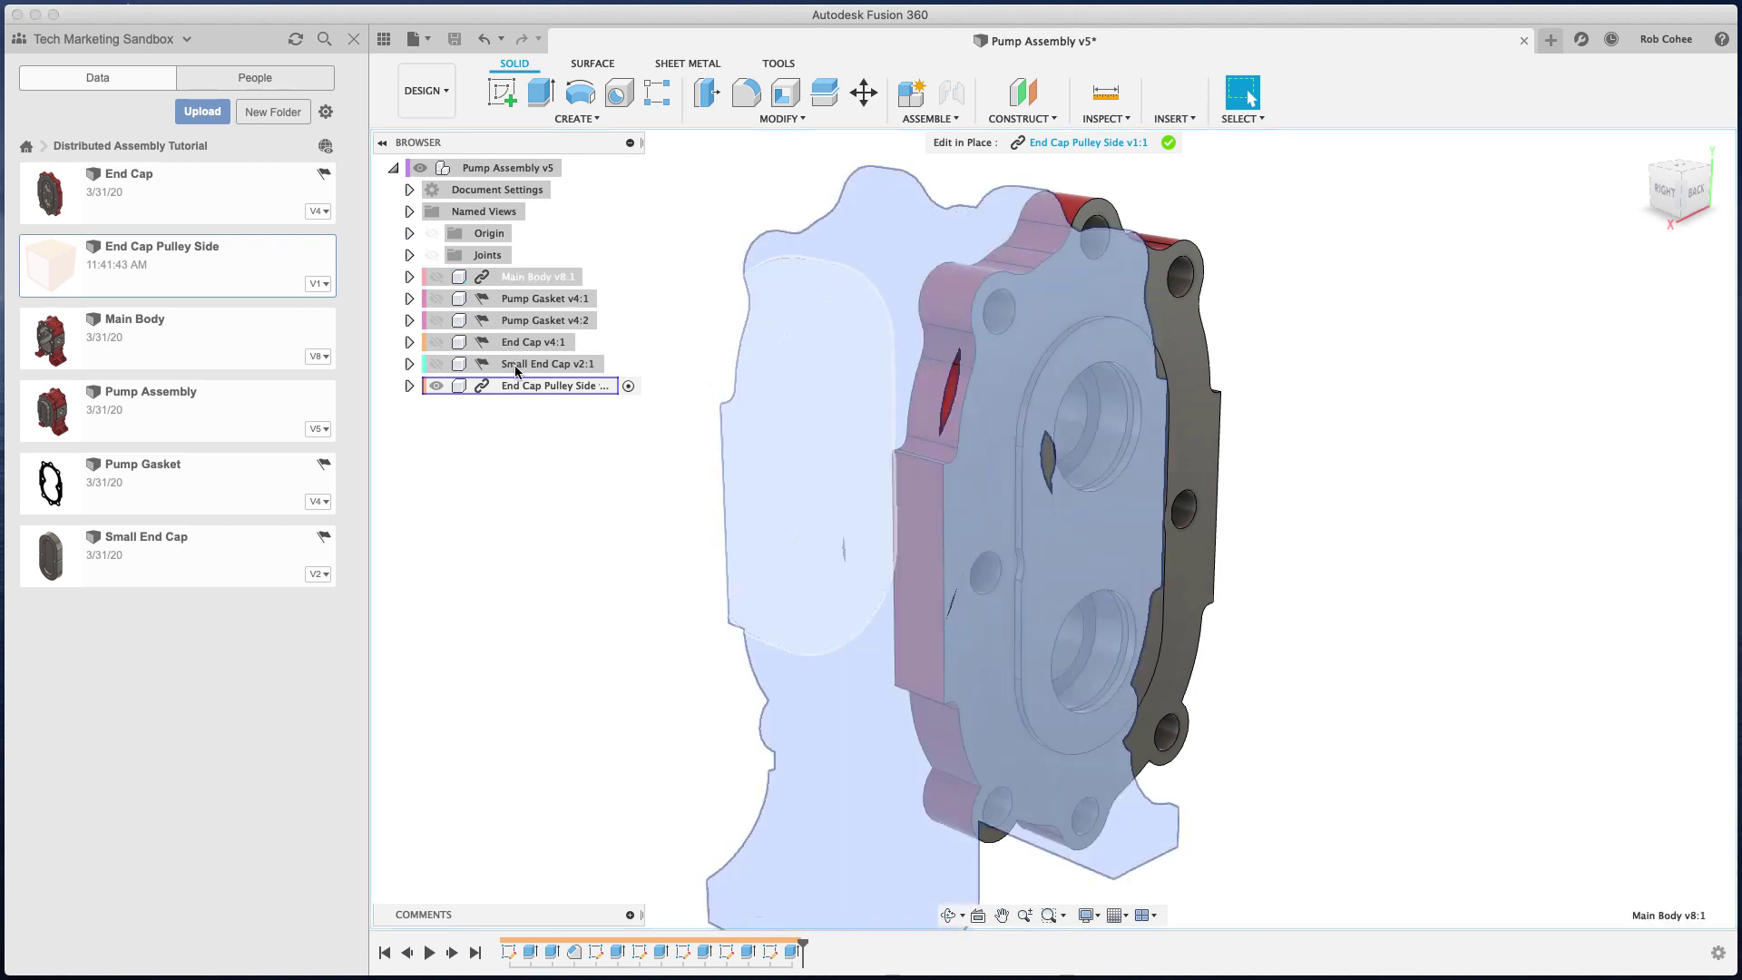
{"action": "left_click", "coordinate": [515, 367], "text": "shift"}
{"action": "right_click", "coordinate": [533, 282]}
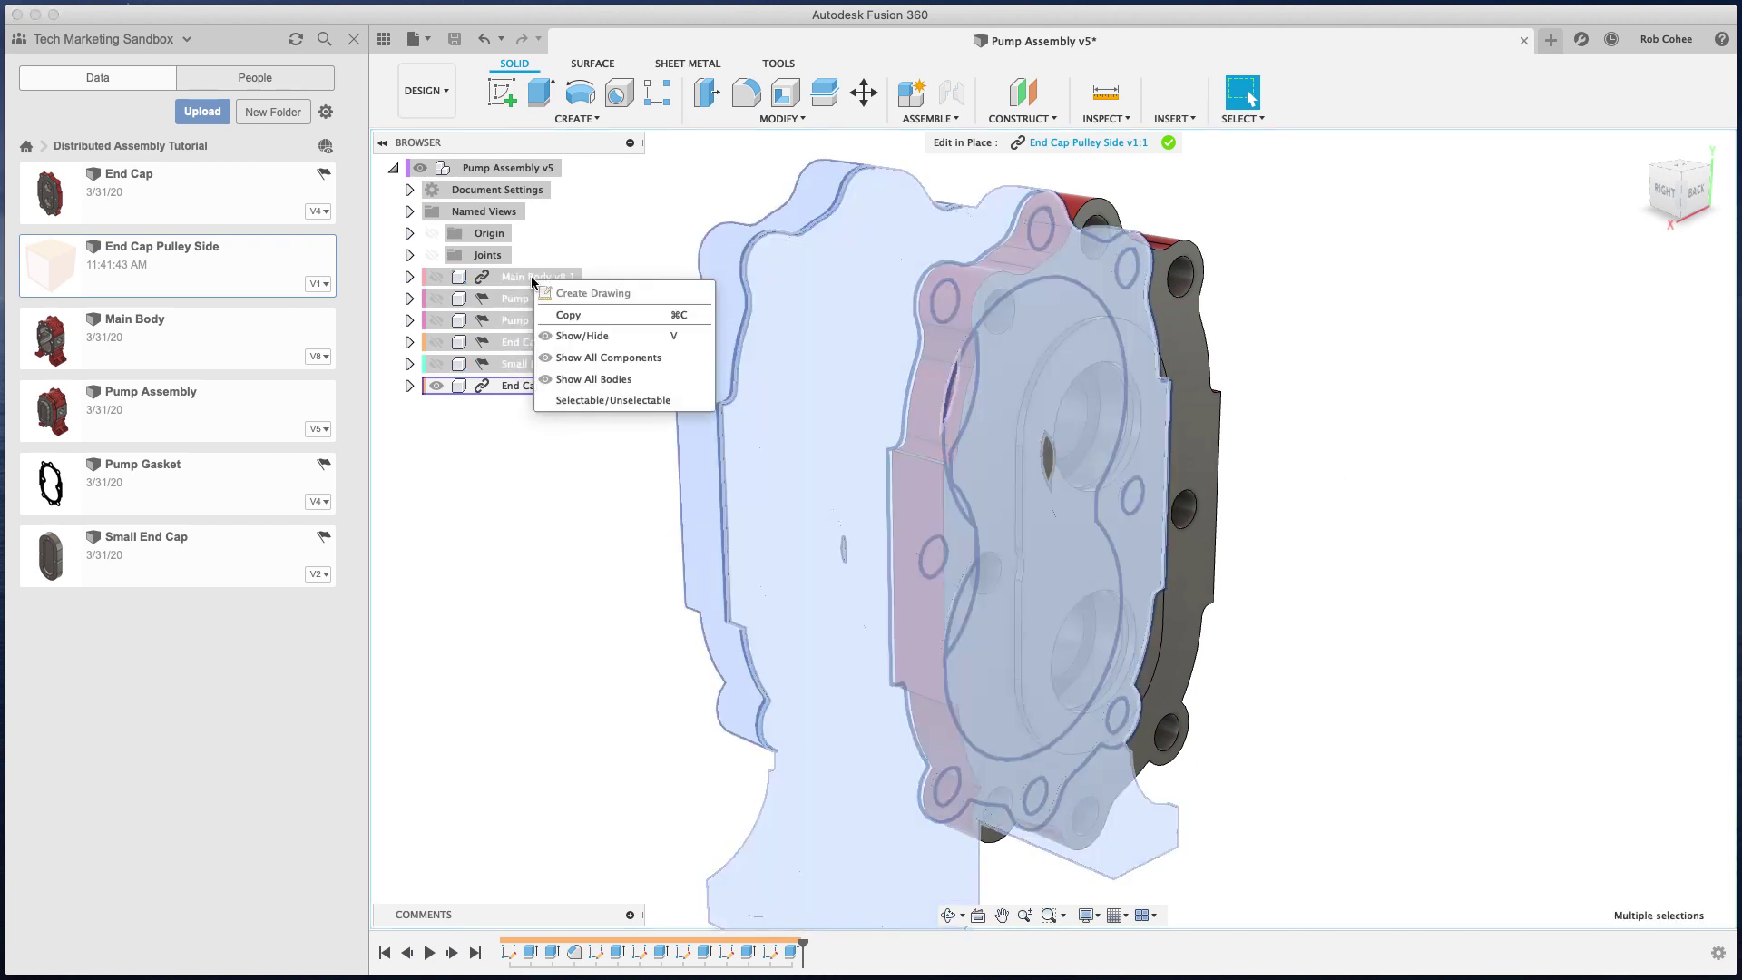
{"action": "left_click", "coordinate": [563, 334]}
{"action": "left_click", "coordinate": [1216, 177]}
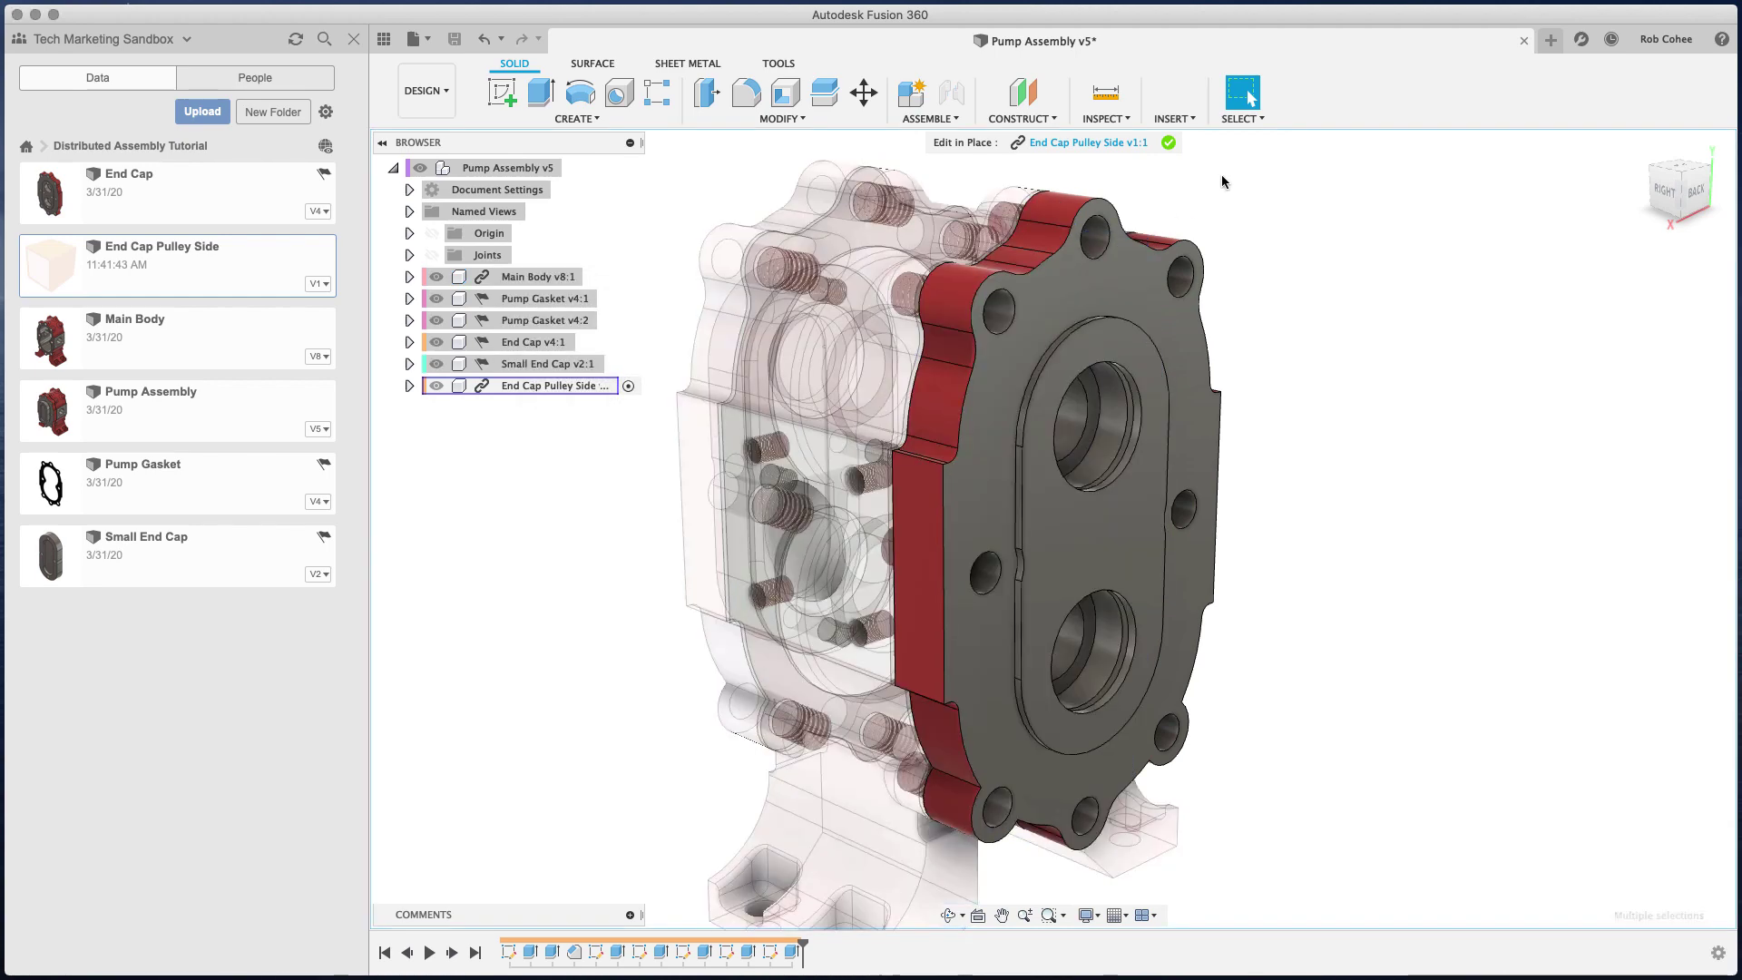
{"action": "left_click", "coordinate": [1169, 143]}
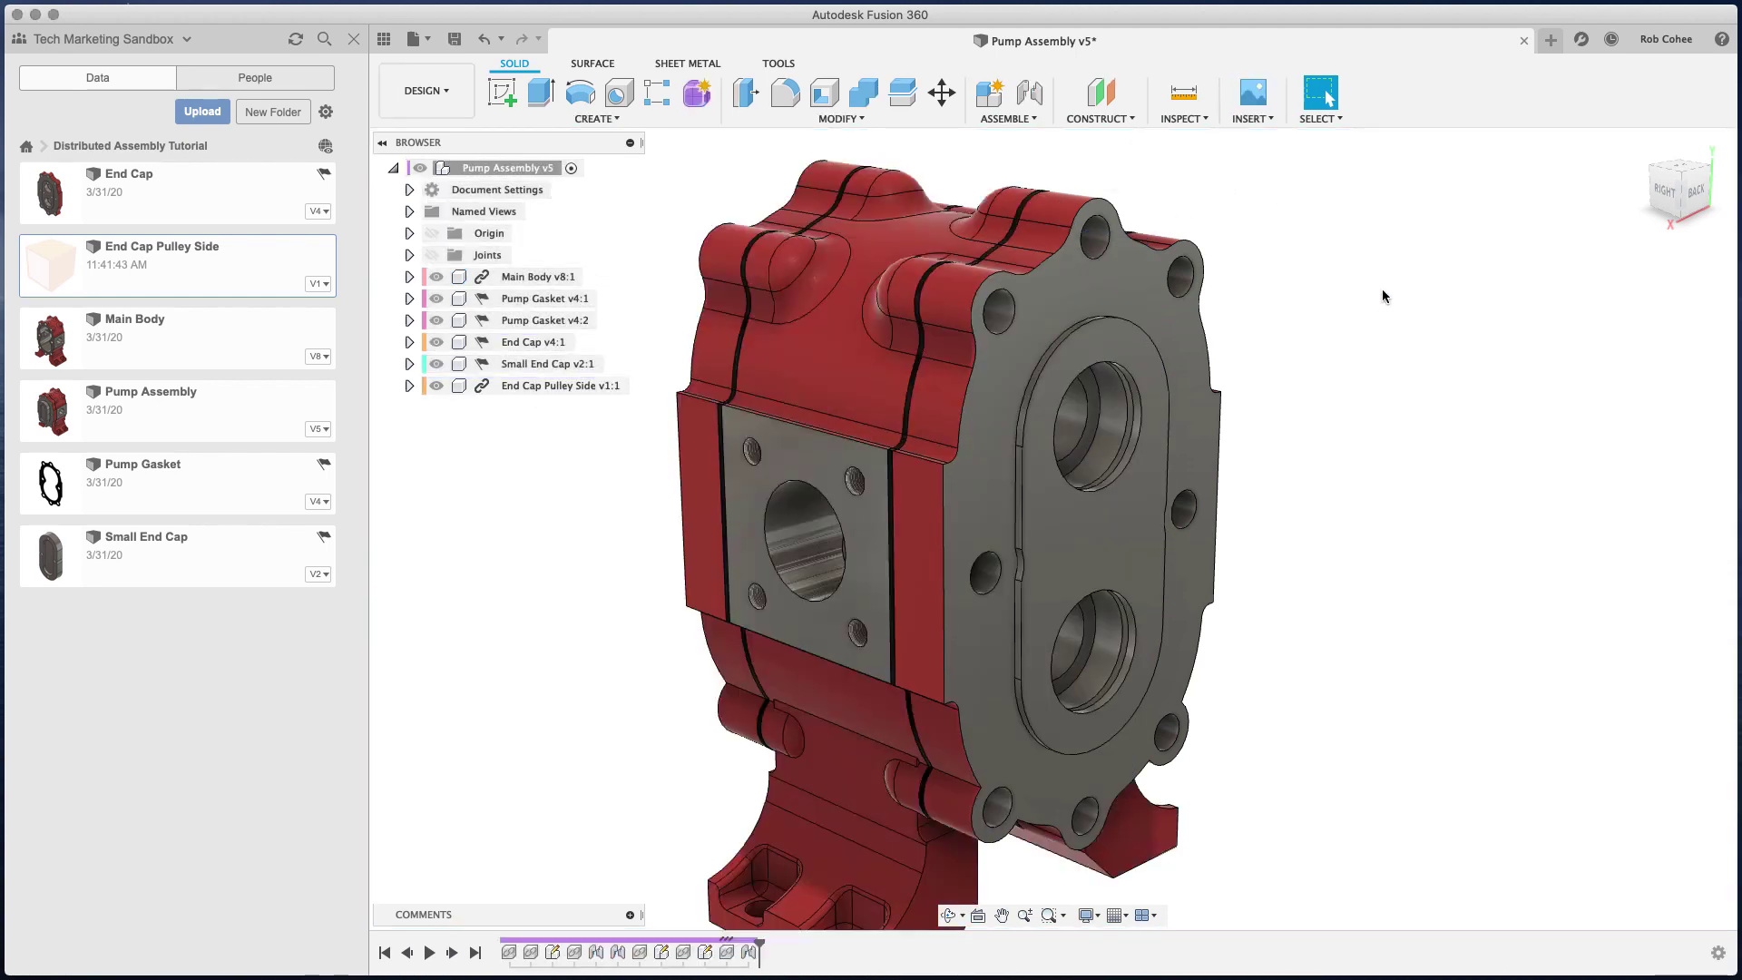
- Return to the home view and save Pump Assembly as a new version
{"action": "left_click", "coordinate": [1640, 150]}
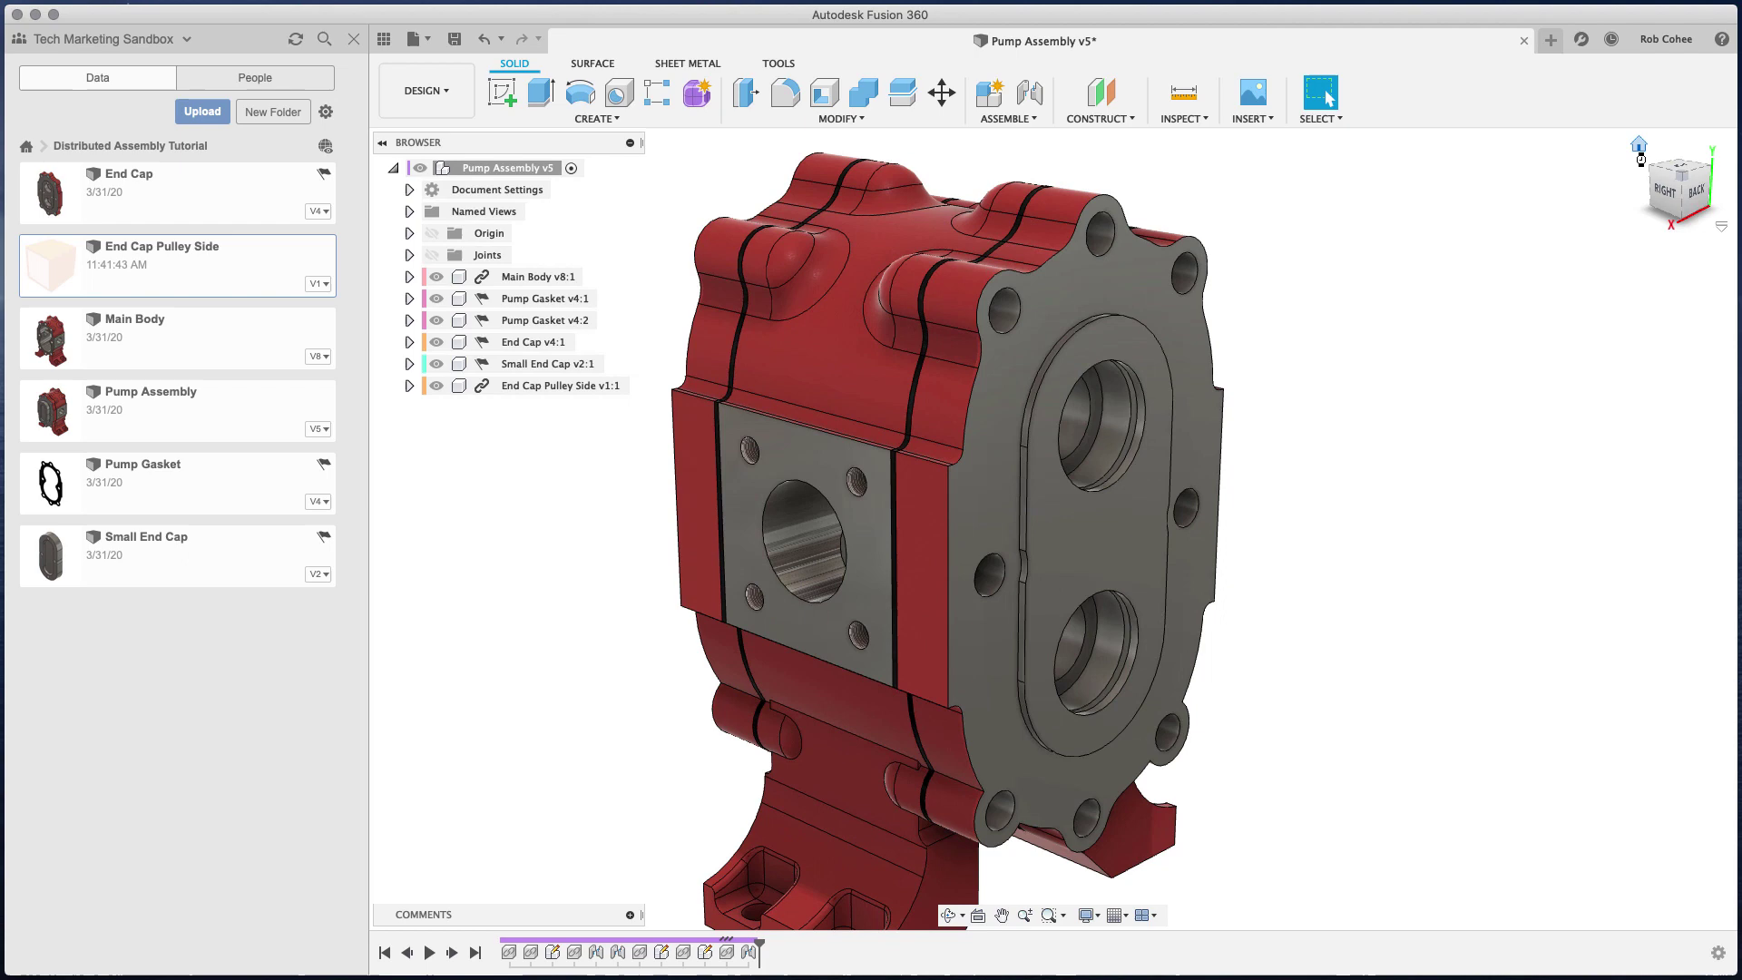
{"action": "left_click", "coordinate": [455, 39]}
{"action": "left_click", "coordinate": [864, 513]}
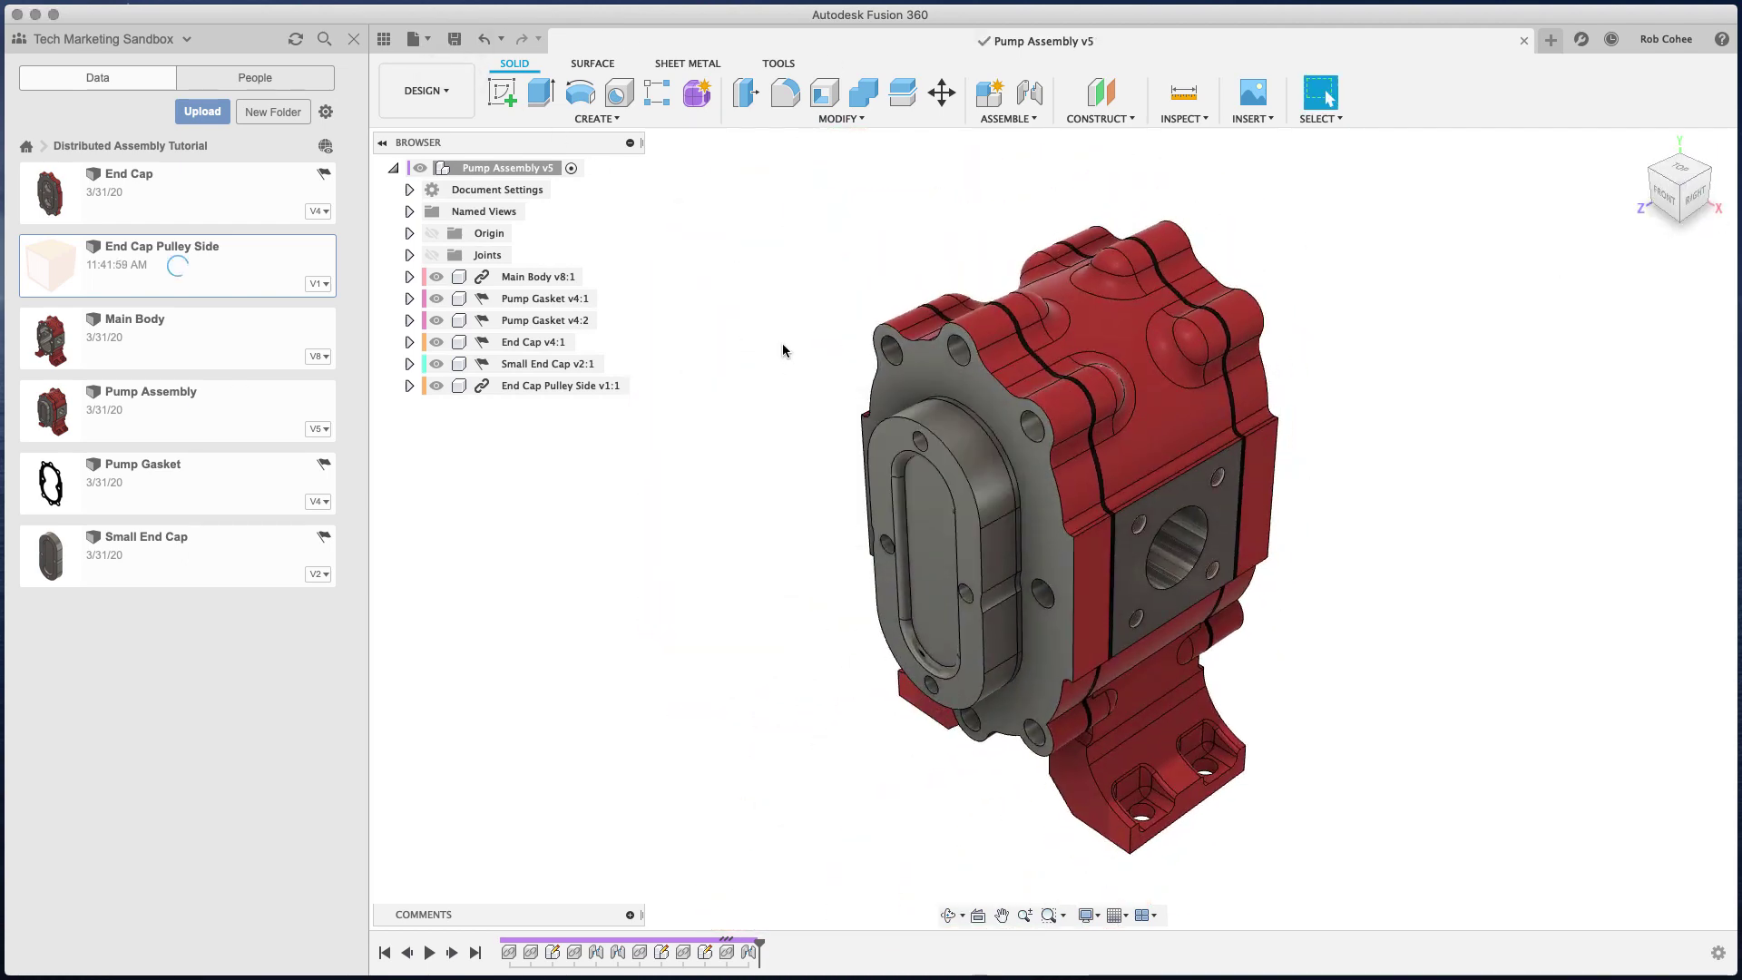